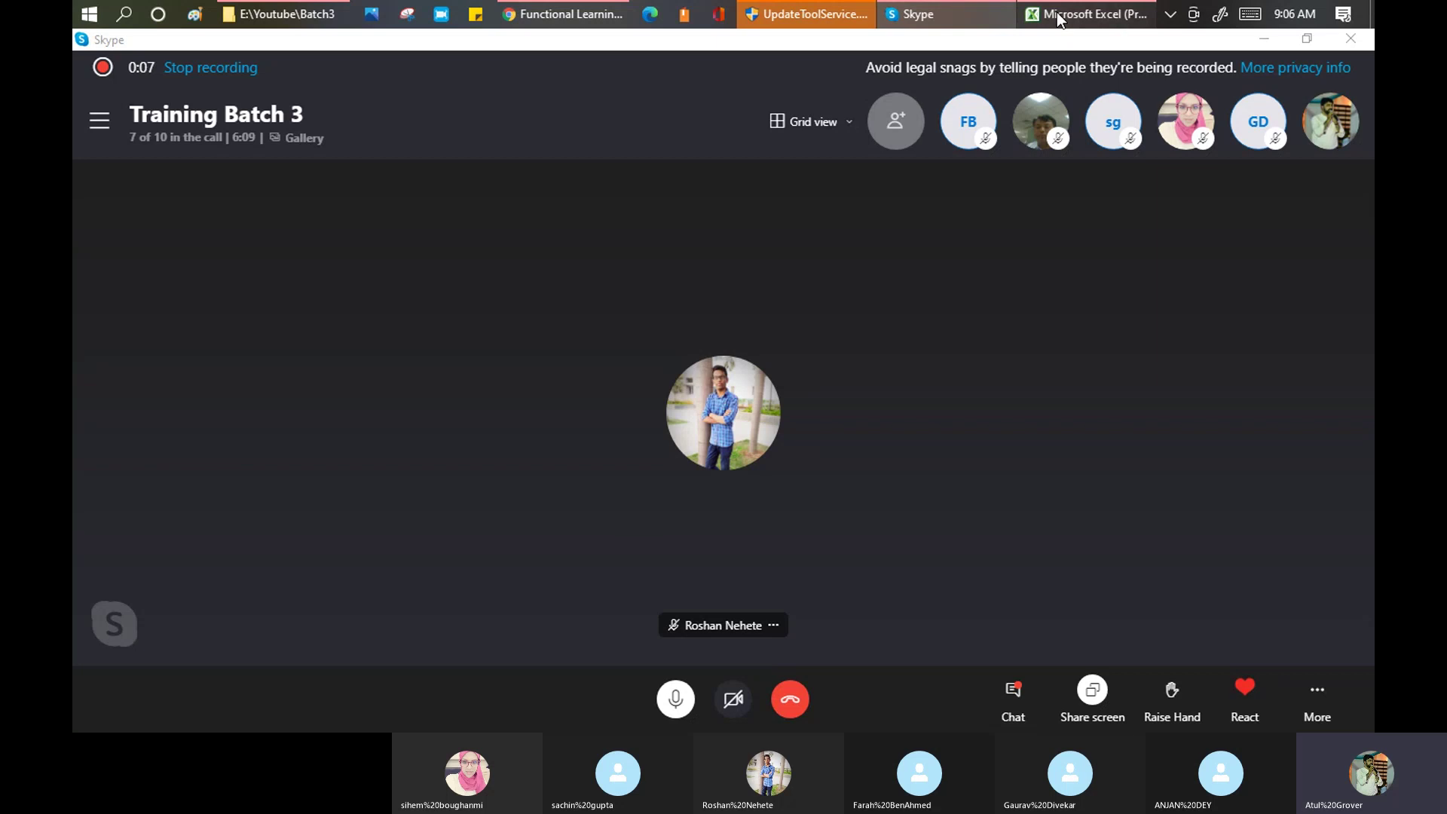
# Step: Bring the Excel training workbook's Attendance sheet in front of the Skype call
pyautogui.click(1059, 18)
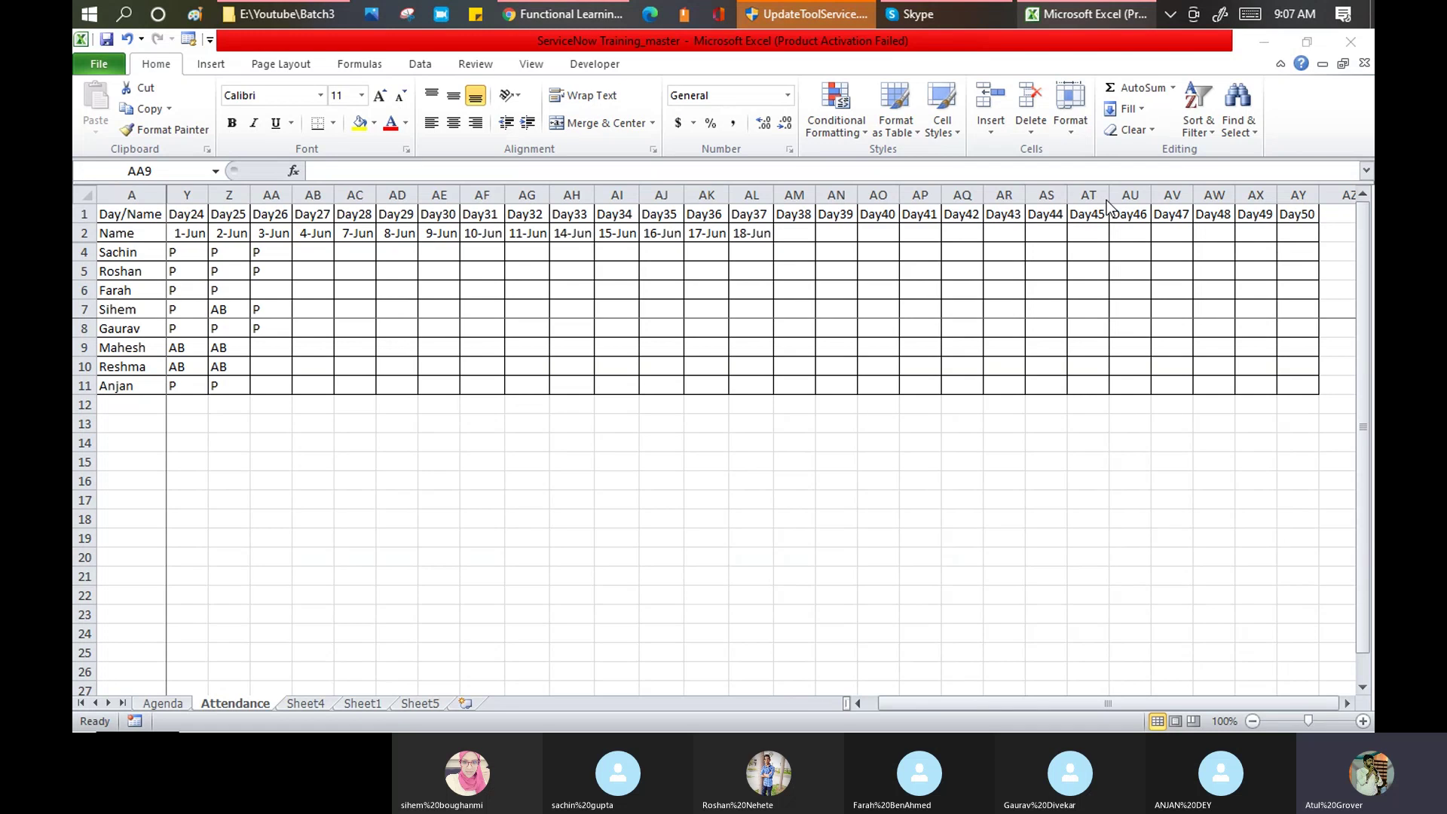
# Step: Highlight the Agenda items from Import Set Configuration to Update Set Movement, then return to the browser
pyautogui.click(162, 703)
pyautogui.click(238, 363)
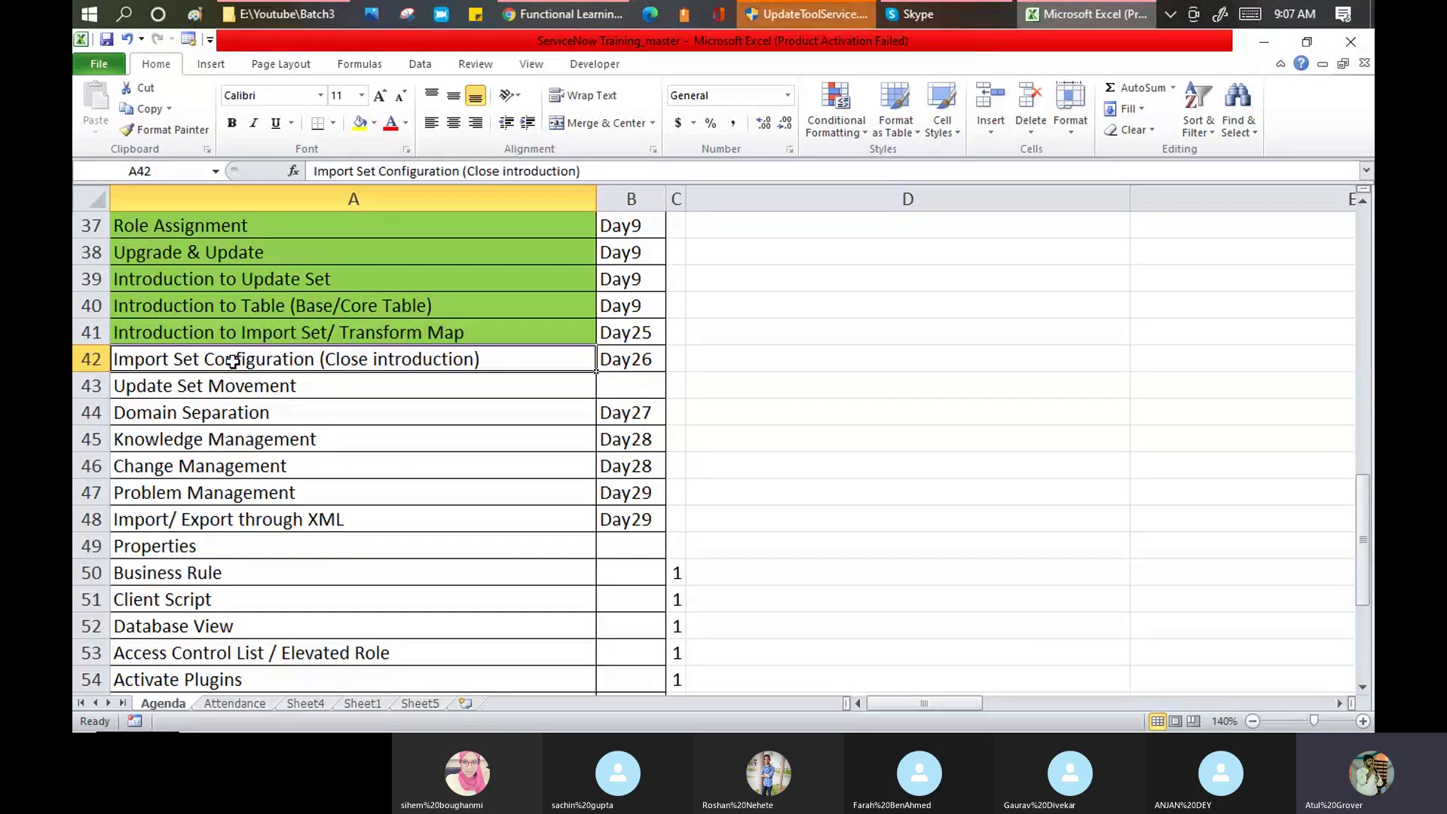
pyautogui.moveTo(233, 361); pyautogui.dragTo(552, 394)
pyautogui.click(581, 12)
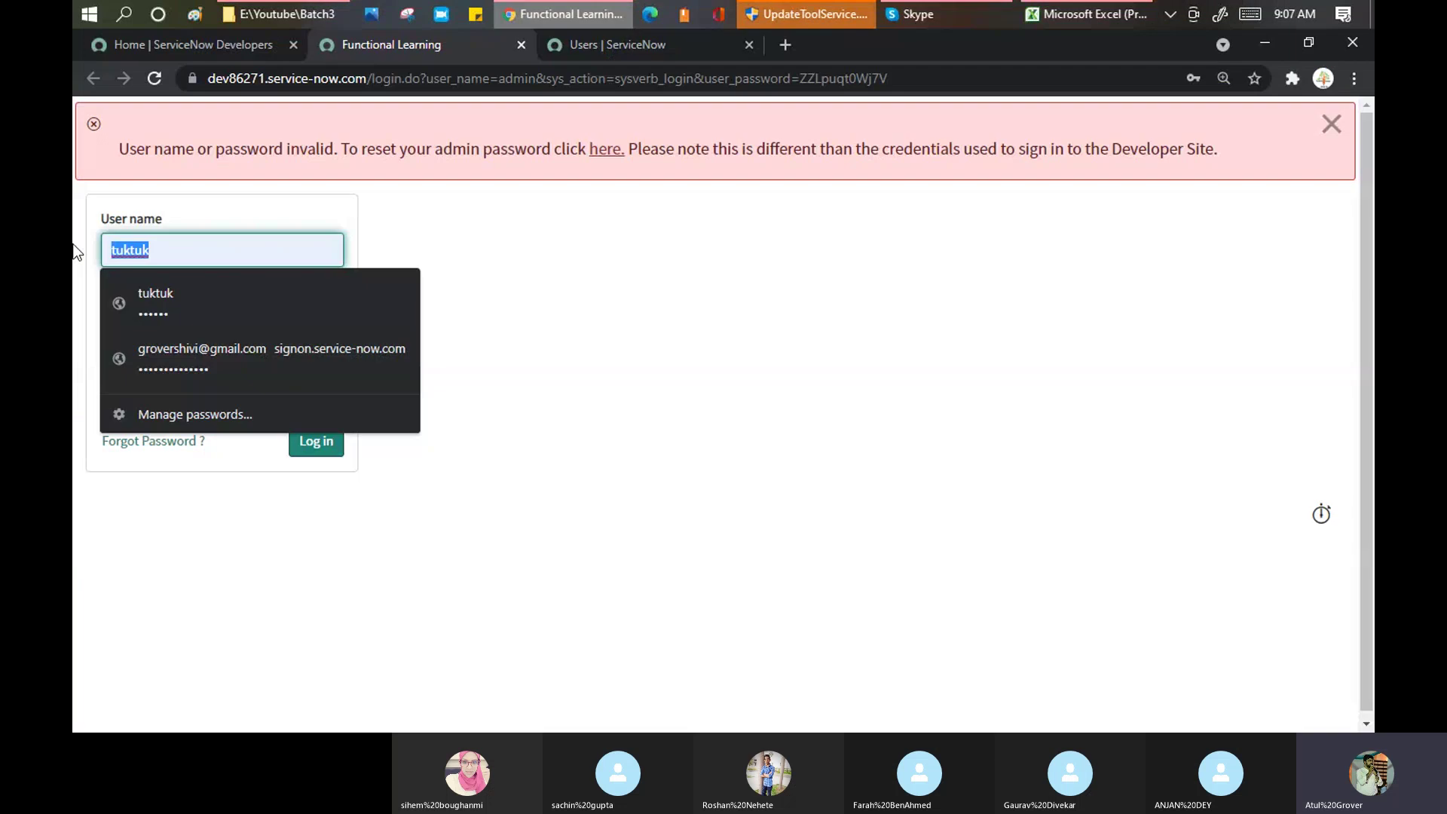
# Step: Sign in to the second ServiceNow instance with the account user name and password
pyautogui.write('learngrow')
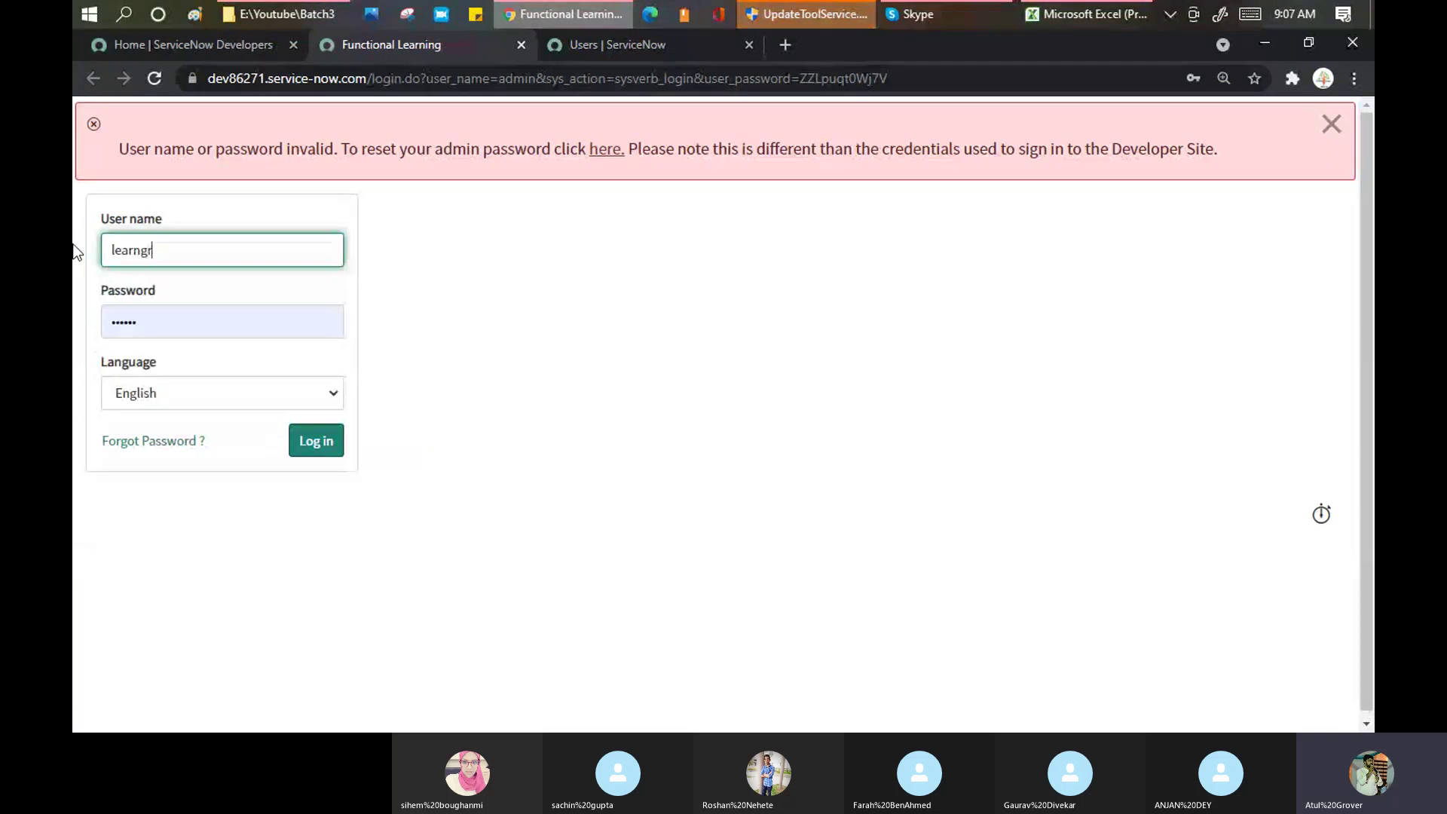
pyautogui.press('Tab')
pyautogui.write('•••••')
pyautogui.press('Return')
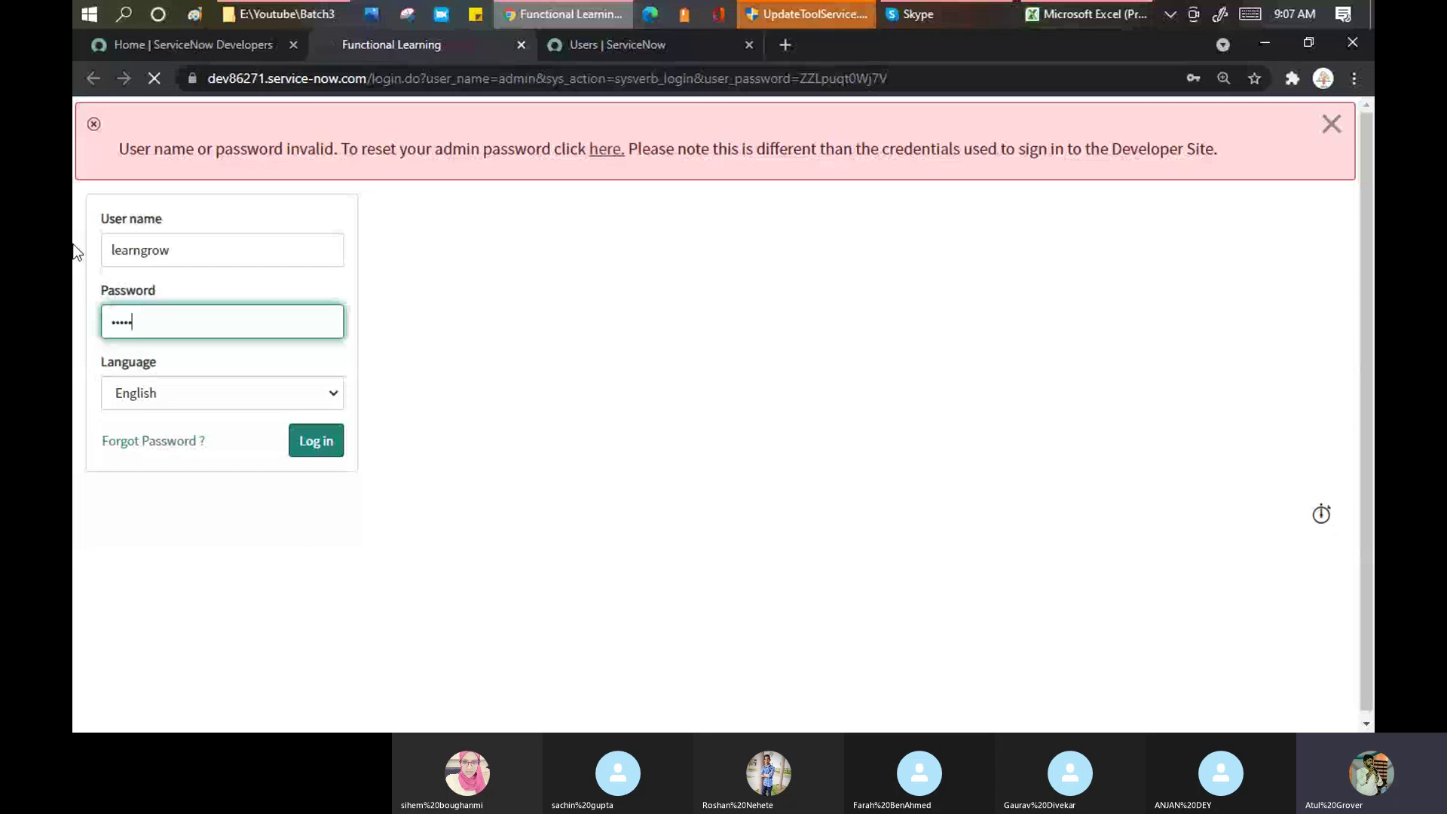
# Step: Open an existing user's record from the 736-record Users list, comparing the instance tabs
pyautogui.click(643, 45)
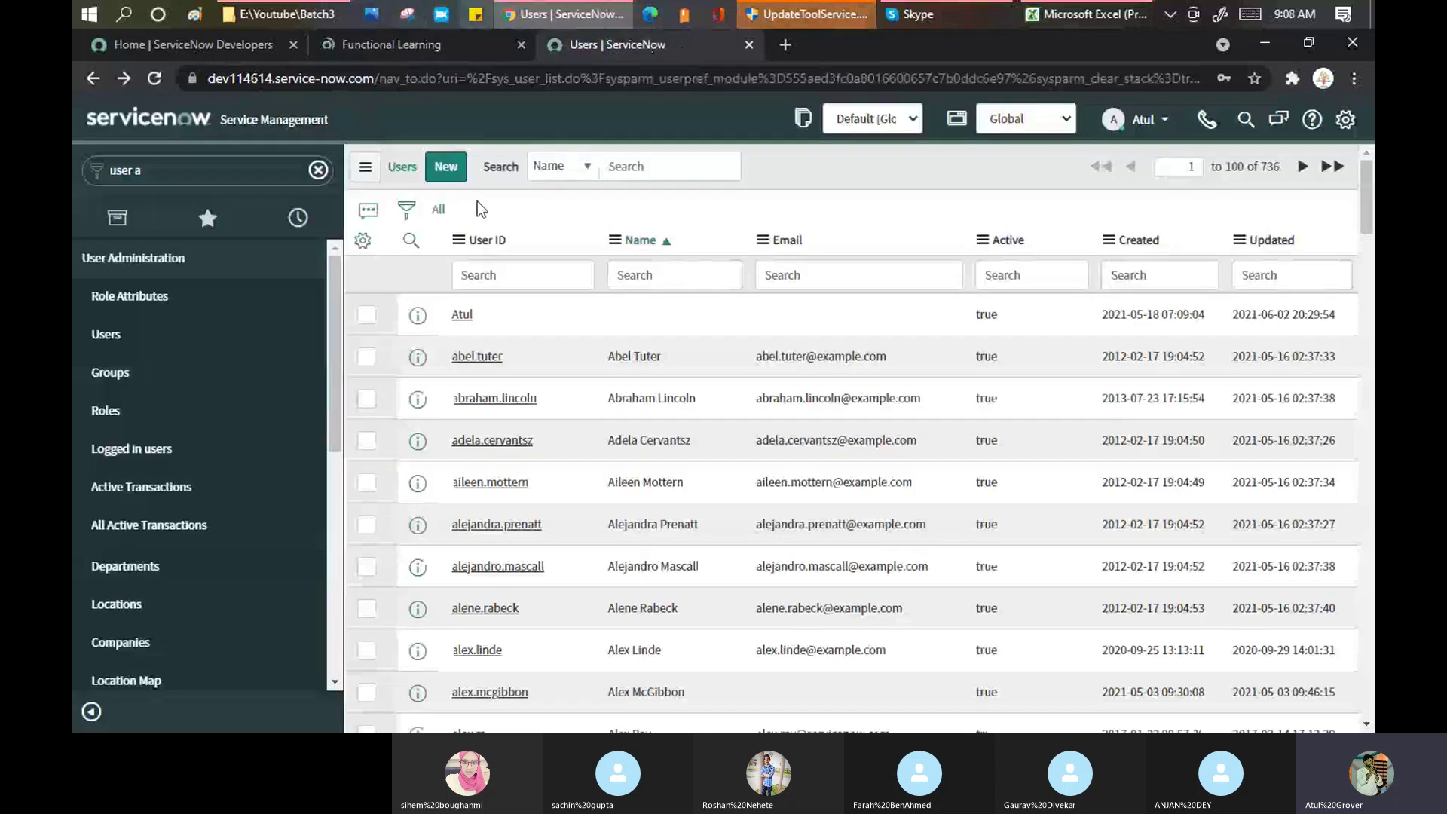
pyautogui.click(395, 35)
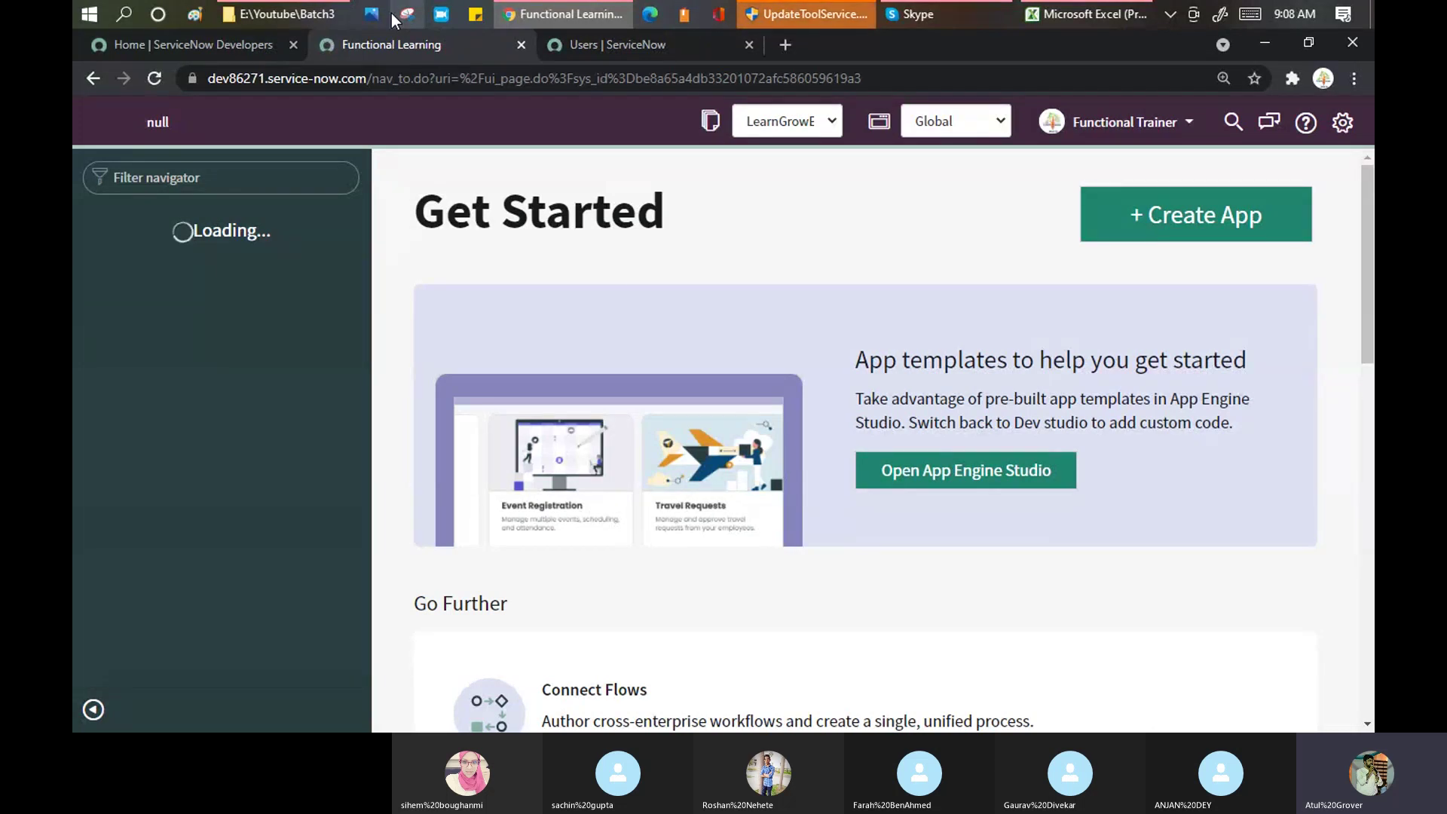
pyautogui.click(662, 46)
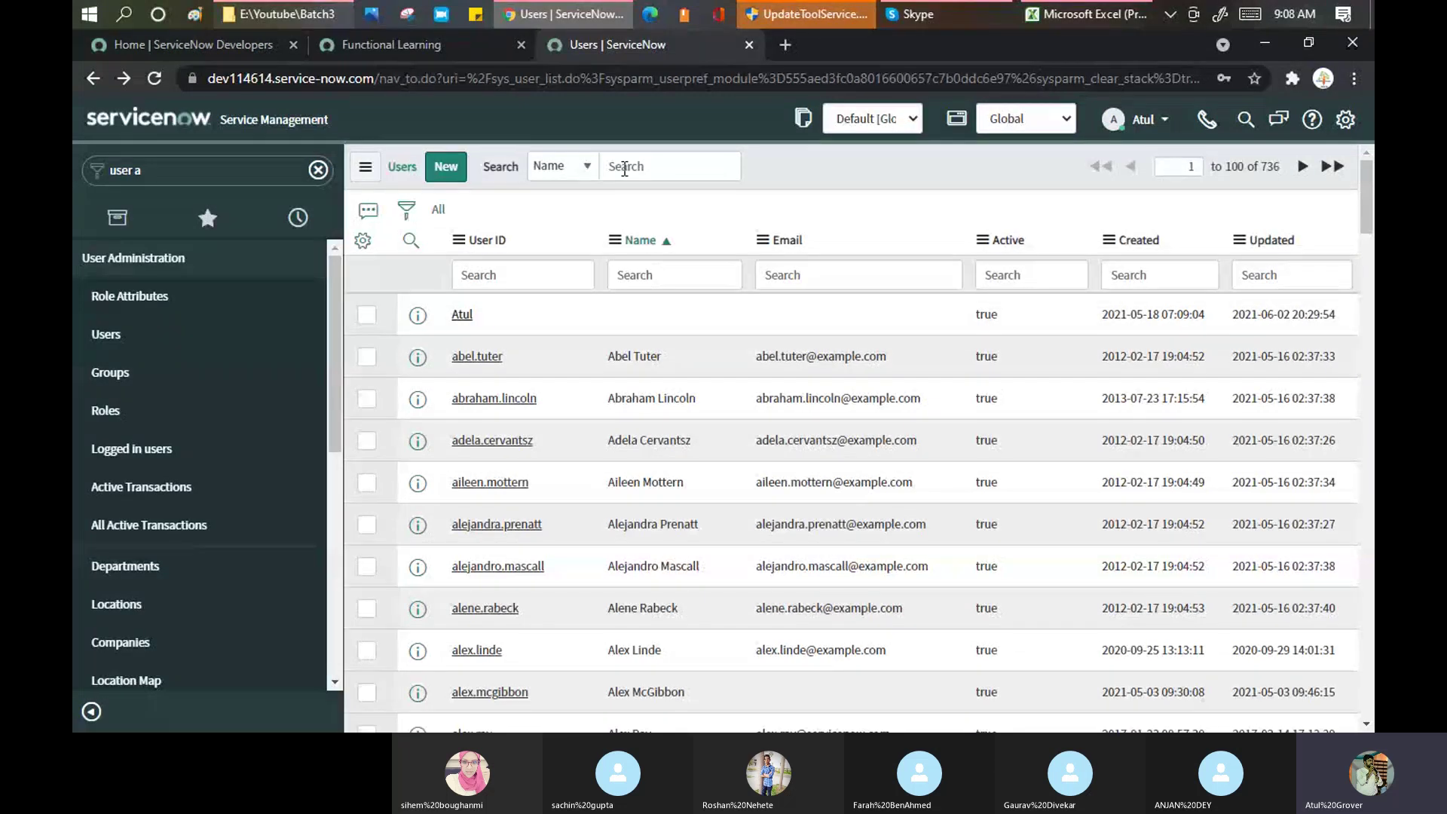
pyautogui.click(438, 208)
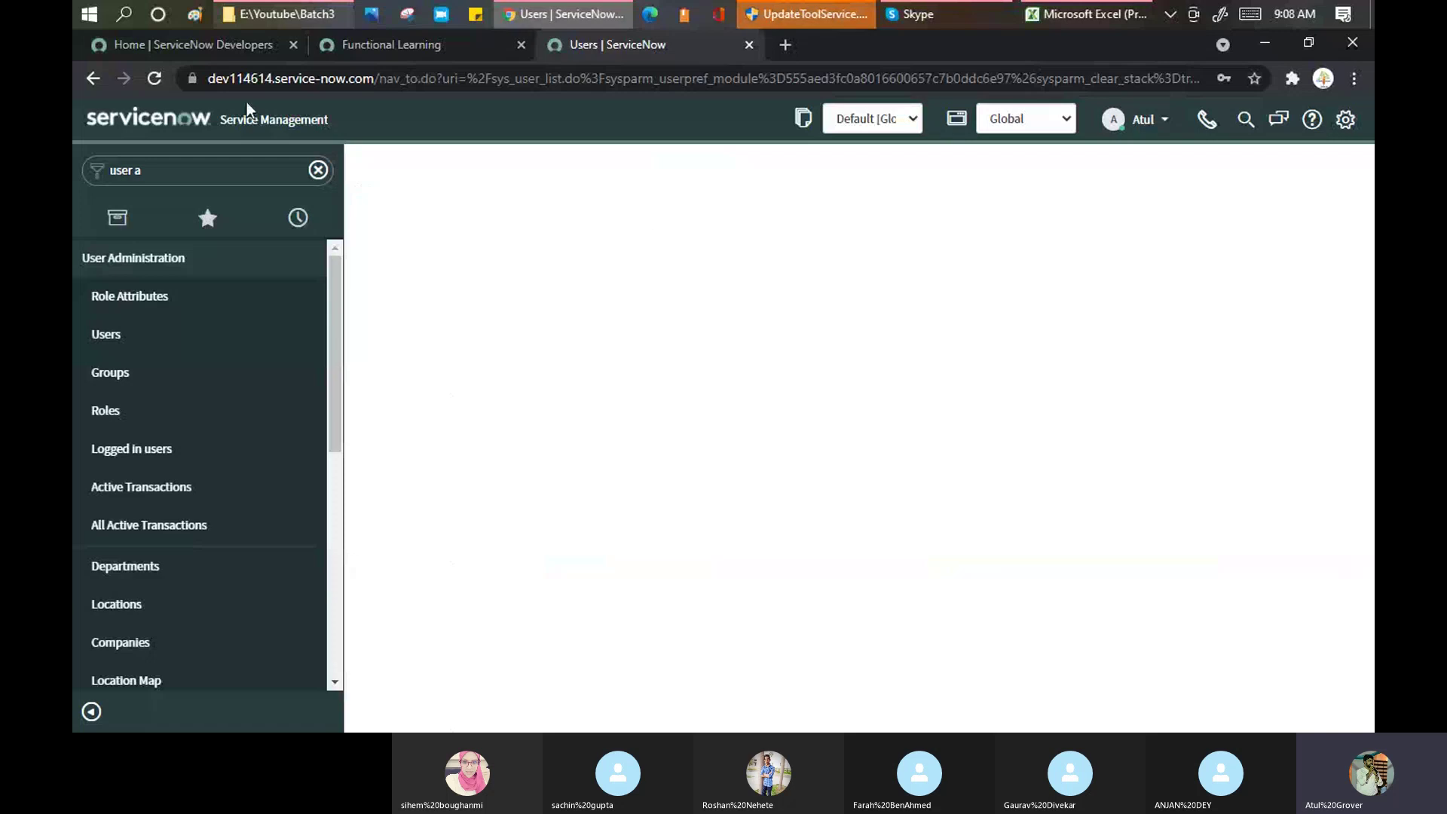
pyautogui.moveTo(229, 78); pyautogui.dragTo(278, 78)
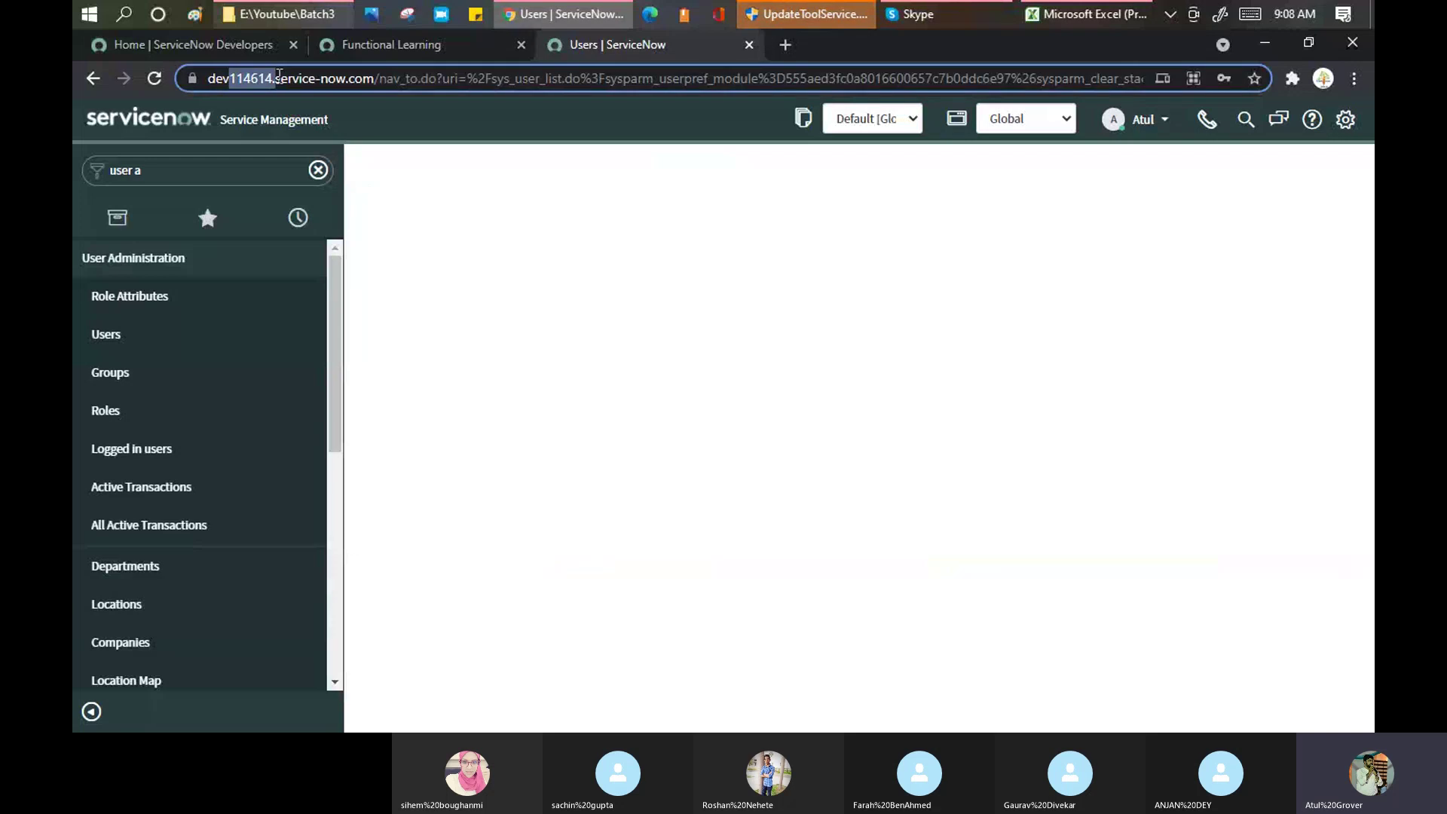
pyautogui.hotkey('ctrl', 'shift', 'Tab')
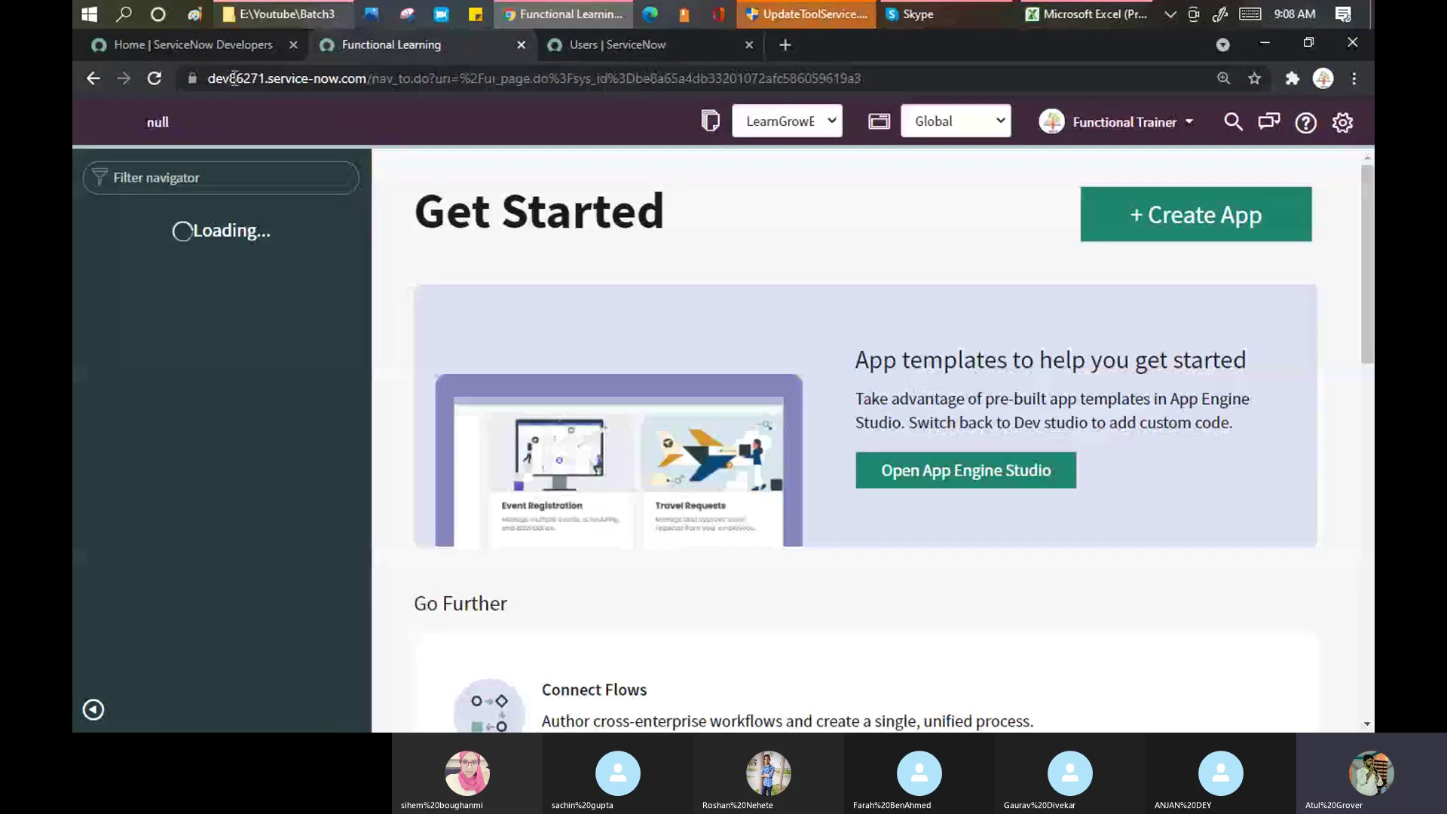
pyautogui.hotkey('ctrl', 'Tab')
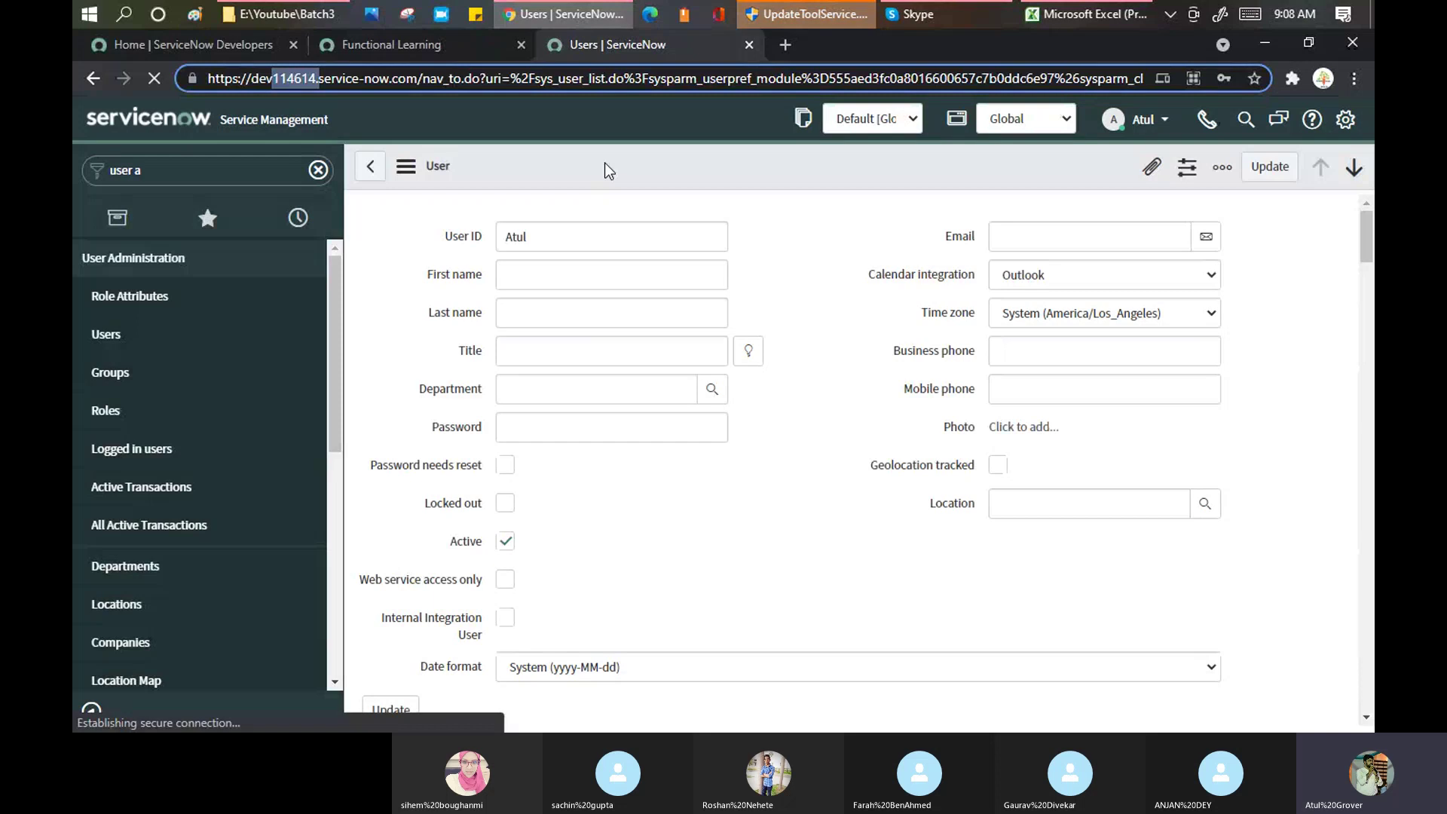
# Step: Export the user record as XML (This Record), downloading sys_user_63bb3c841b1030100e5c99f7b04bcb13.xml
pyautogui.rightClick(607, 169)
pyautogui.click(560, 164)
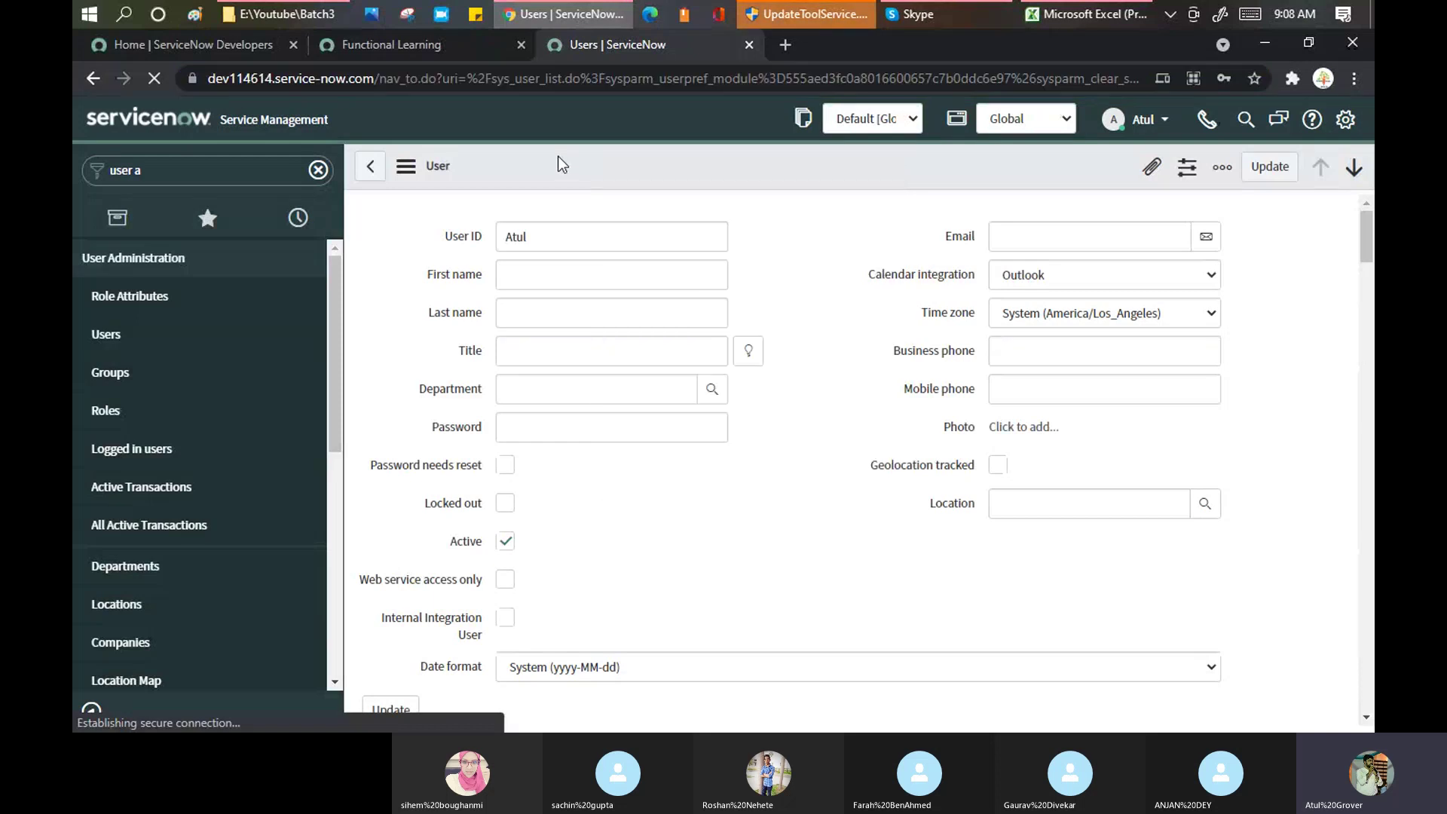
pyautogui.rightClick(562, 164)
pyautogui.click(559, 164)
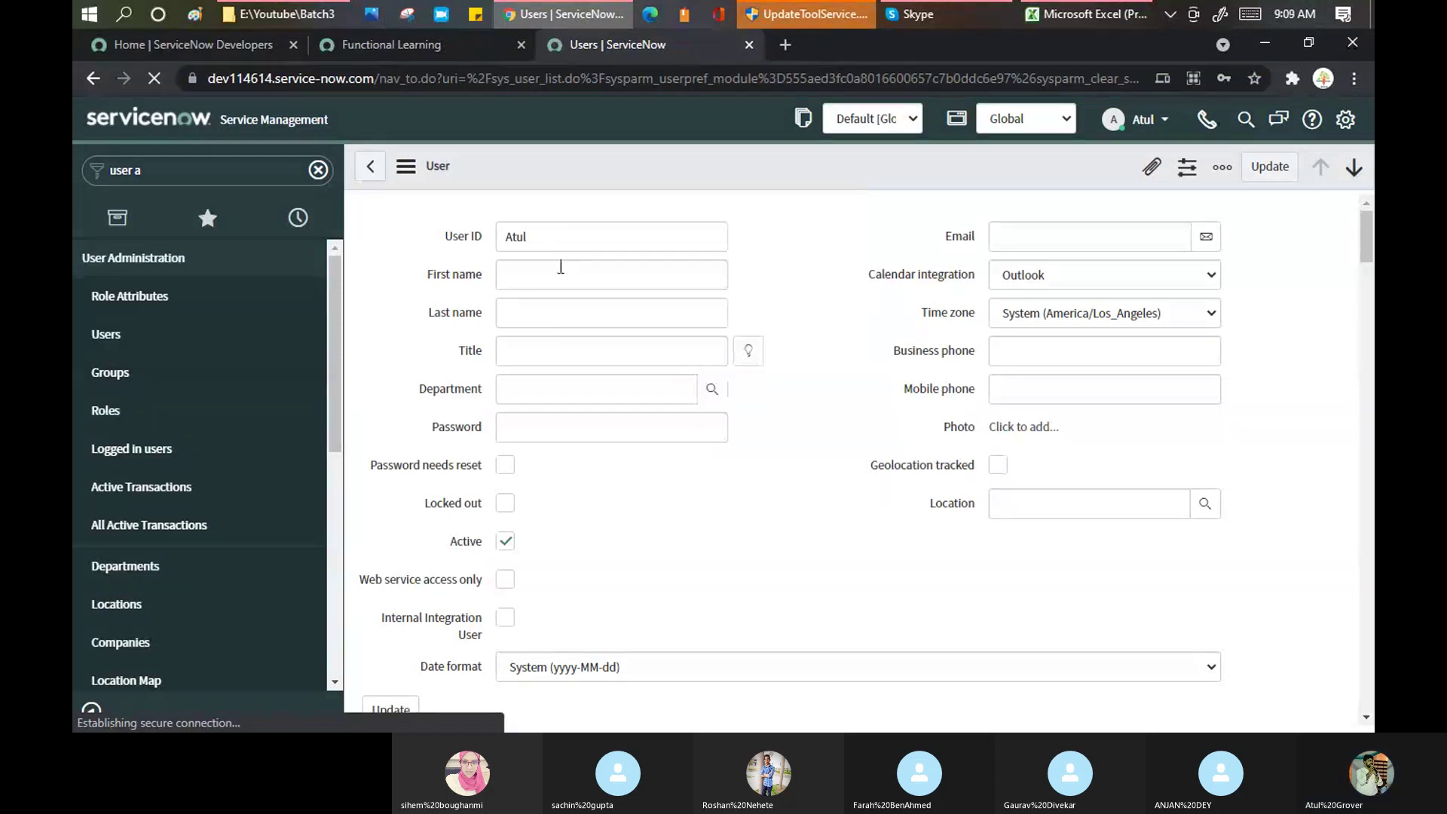
pyautogui.rightClick(609, 164)
pyautogui.click(570, 173)
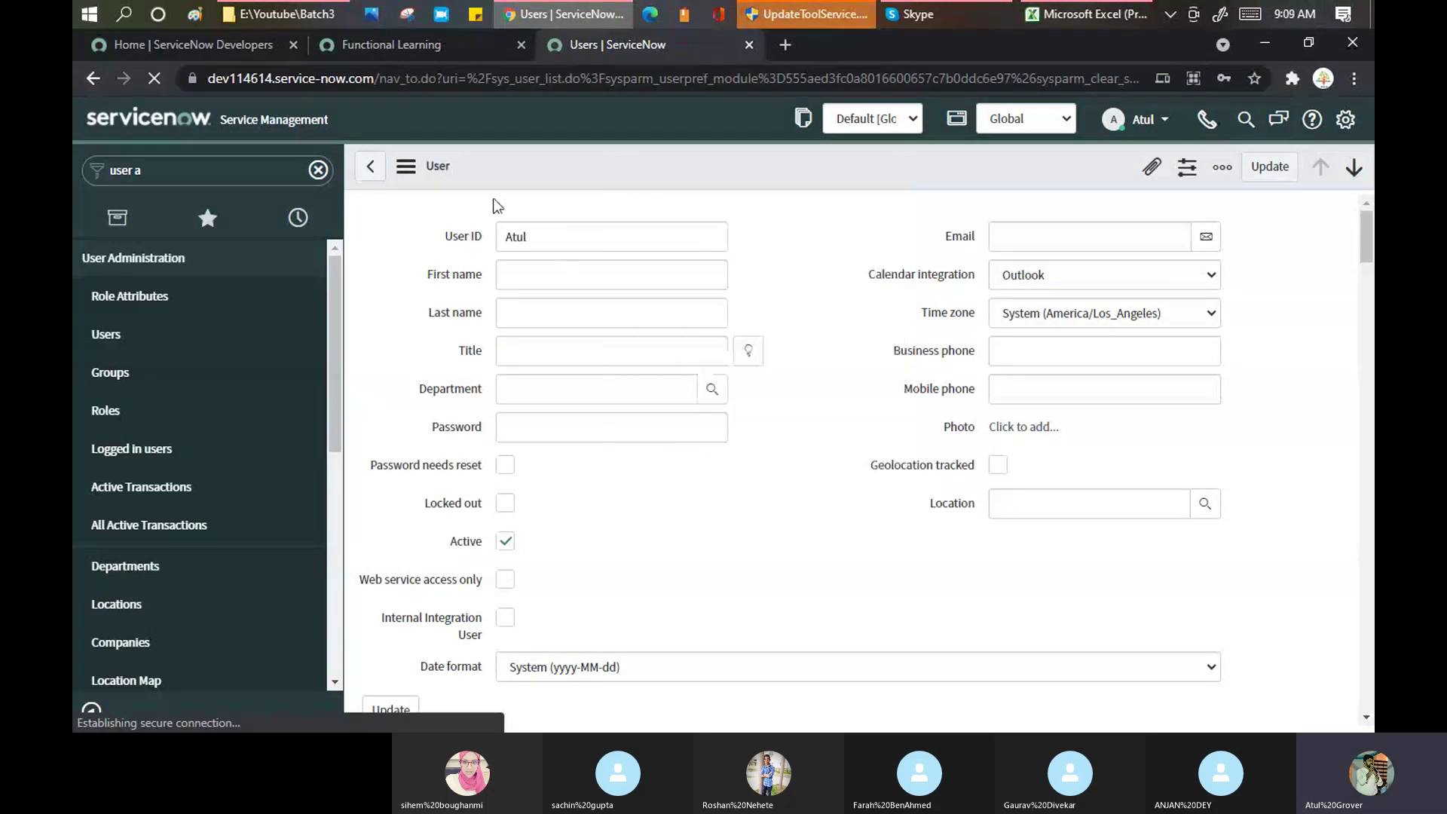
pyautogui.rightClick(570, 178)
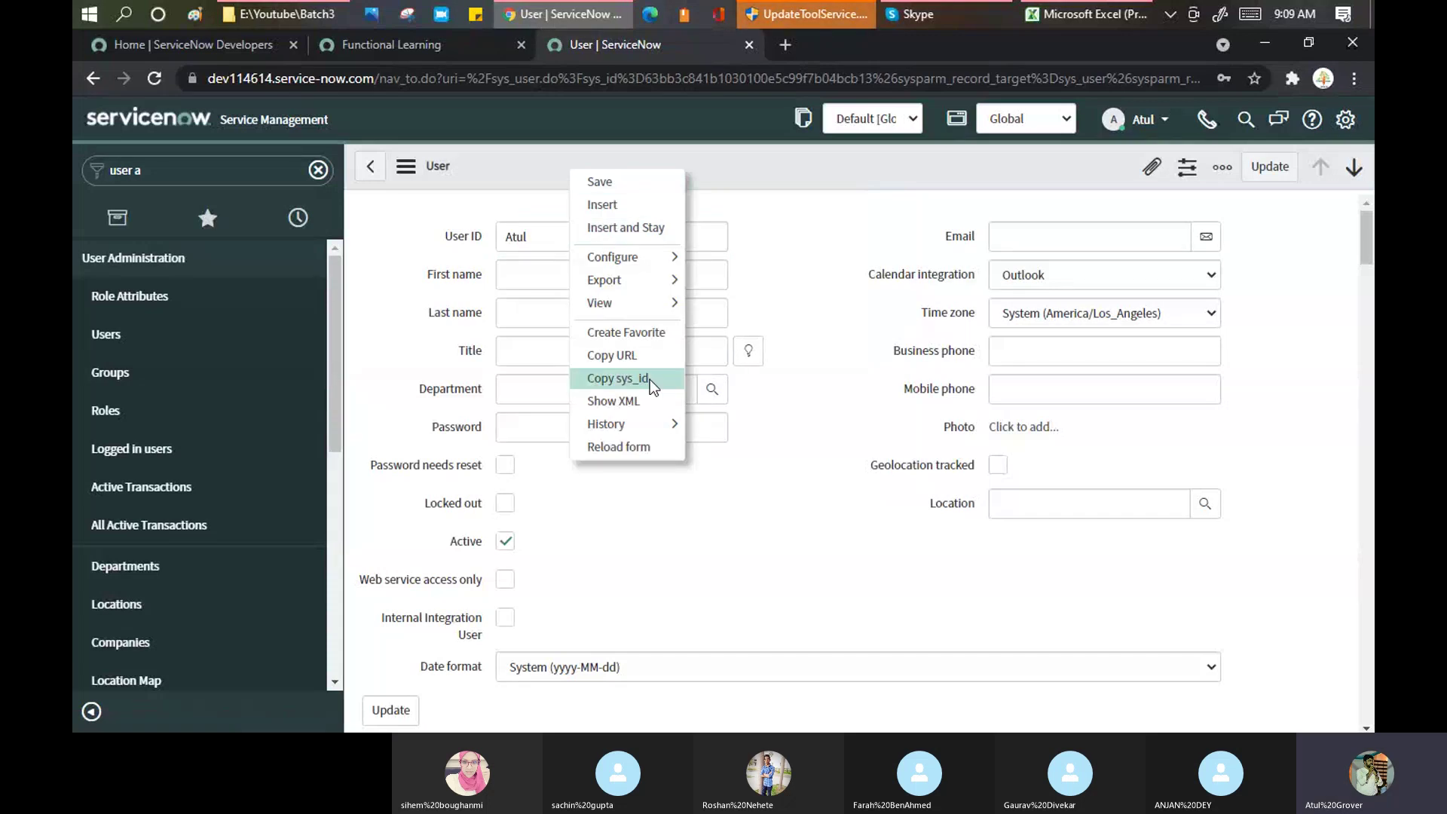
pyautogui.moveTo(649, 297)
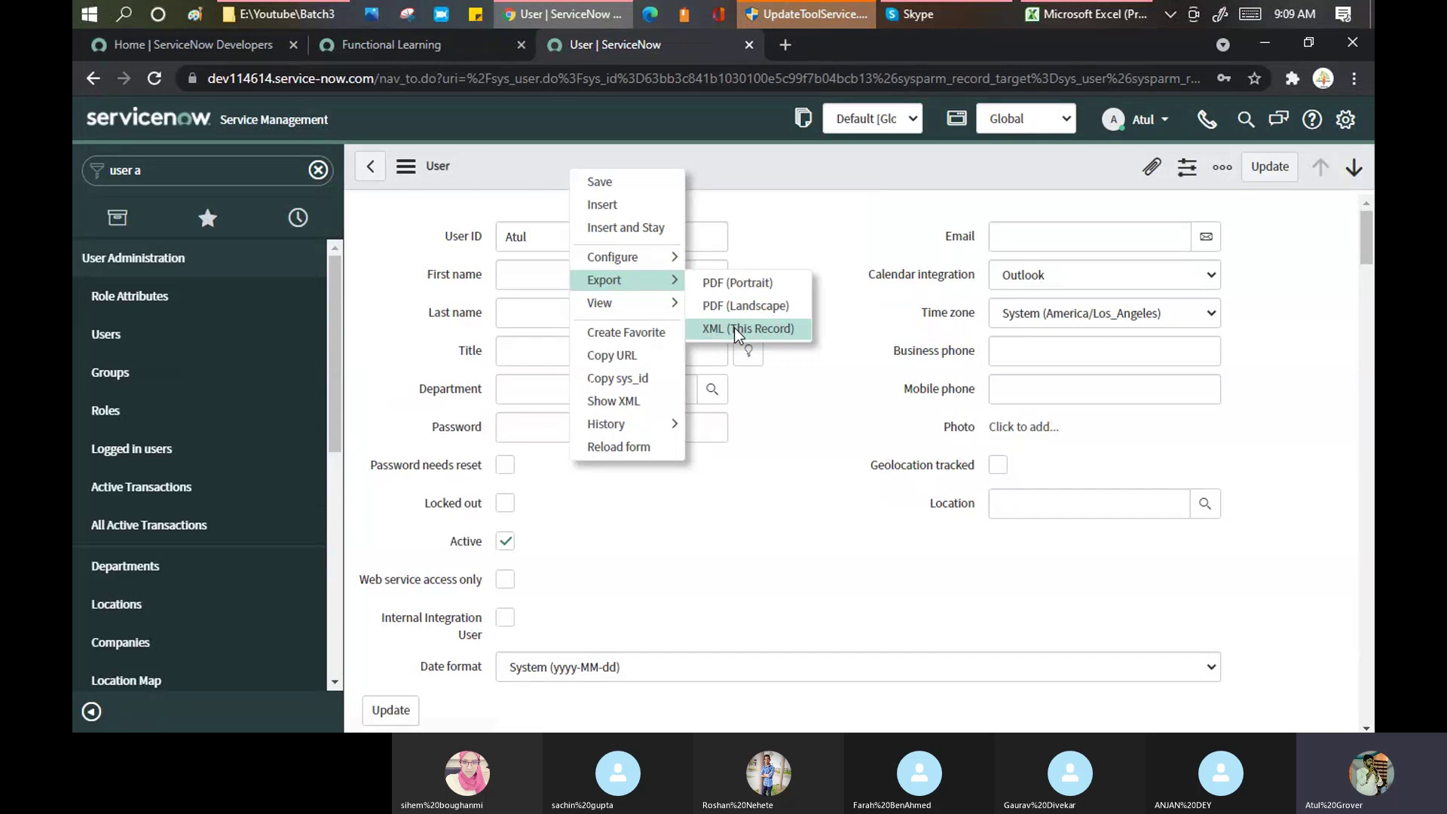
pyautogui.click(734, 331)
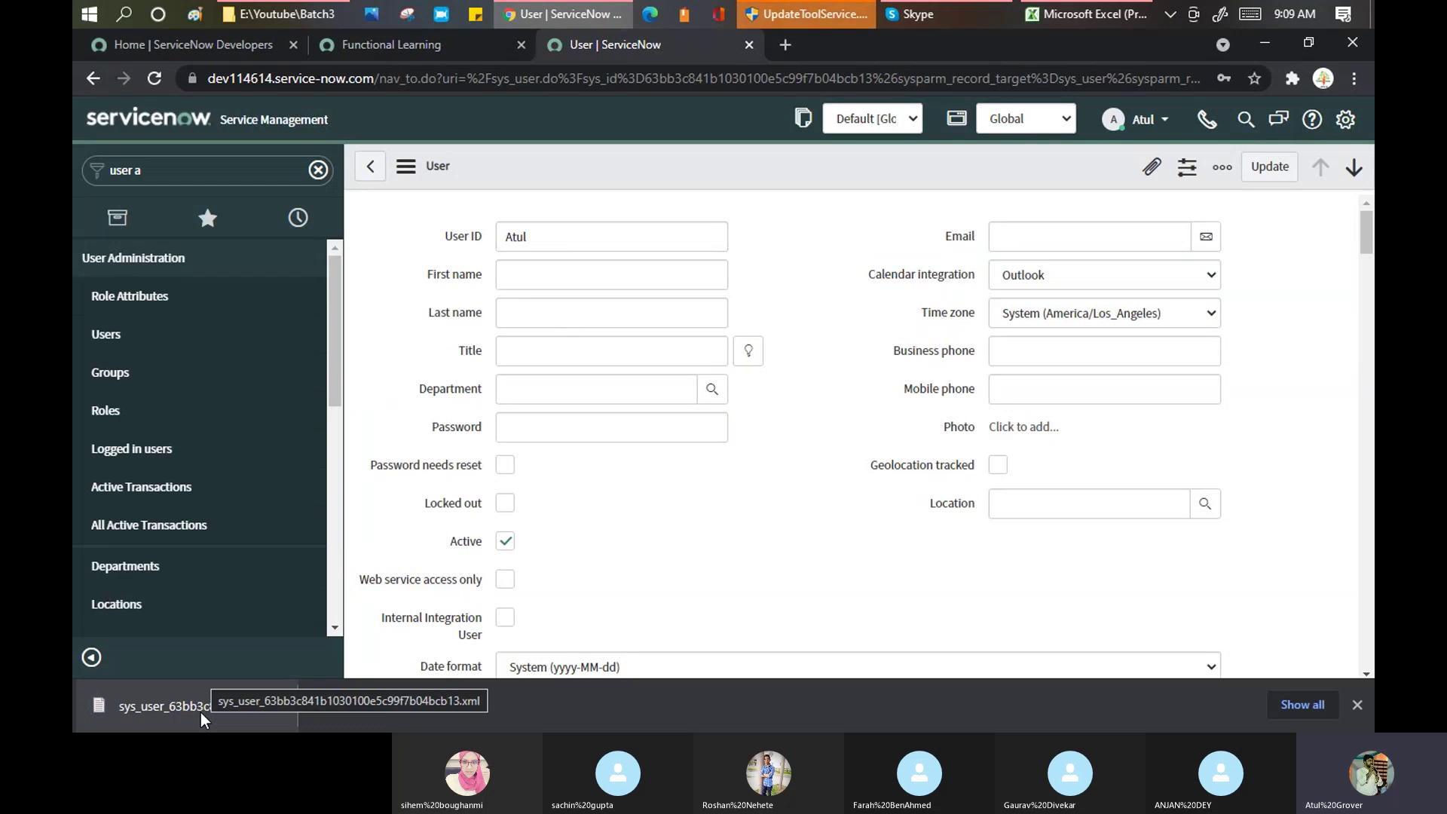
# Step: In Functional Learning, filter the navigator for 'user a', open Users, and choose Import XML from the User ID menu
pyautogui.click(468, 48)
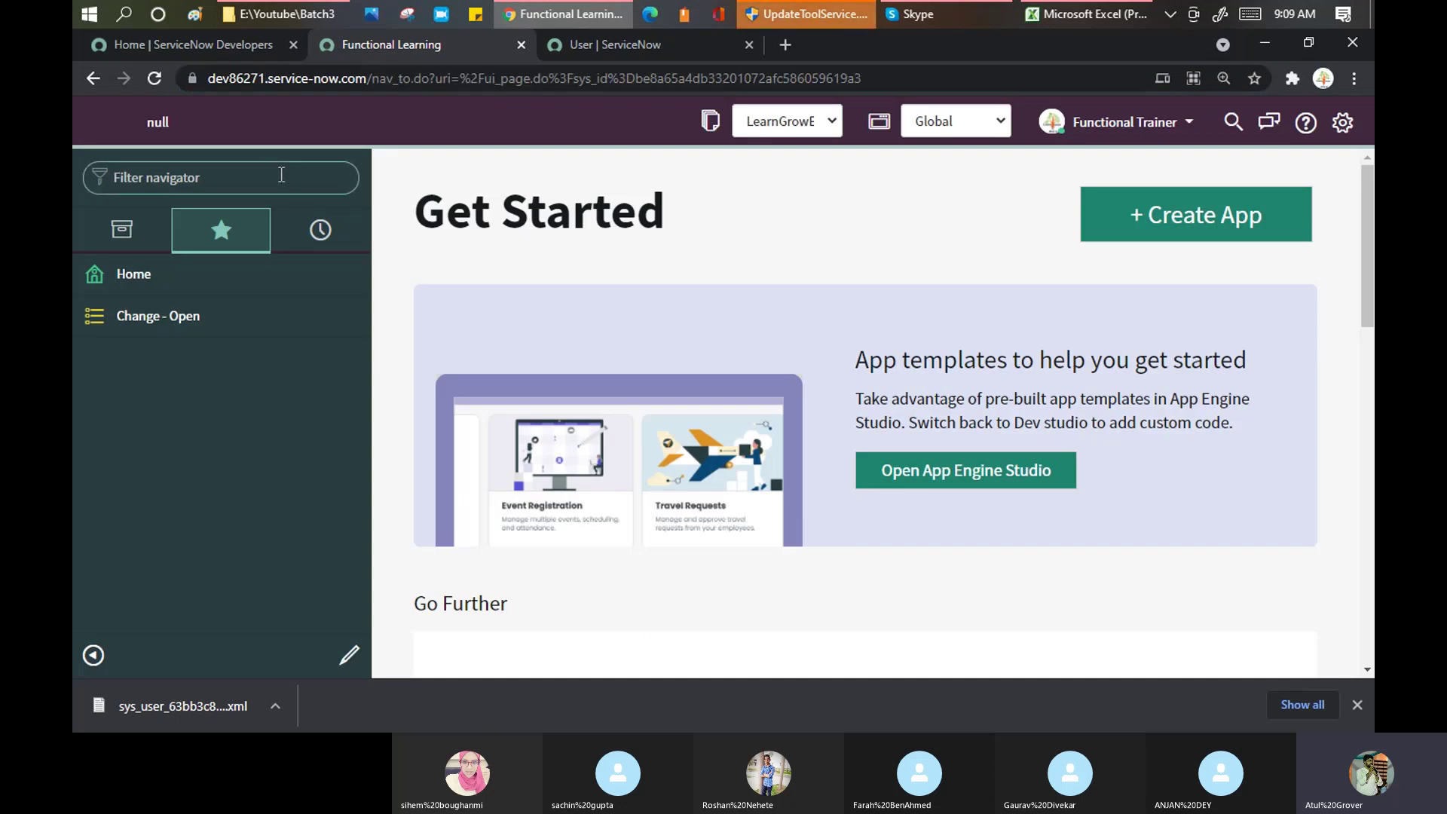
pyautogui.click(281, 174)
pyautogui.write('user a')
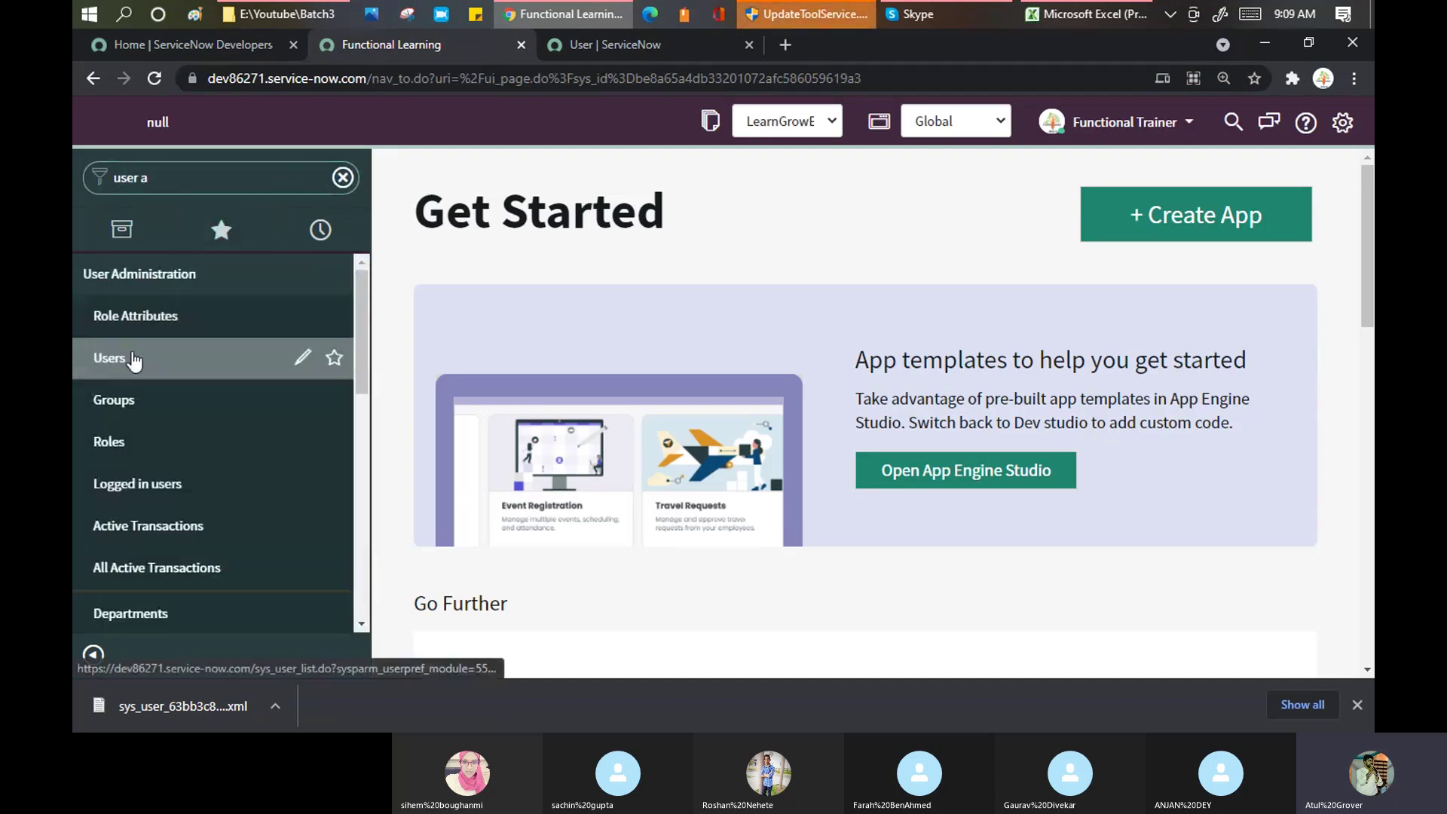
pyautogui.click(132, 359)
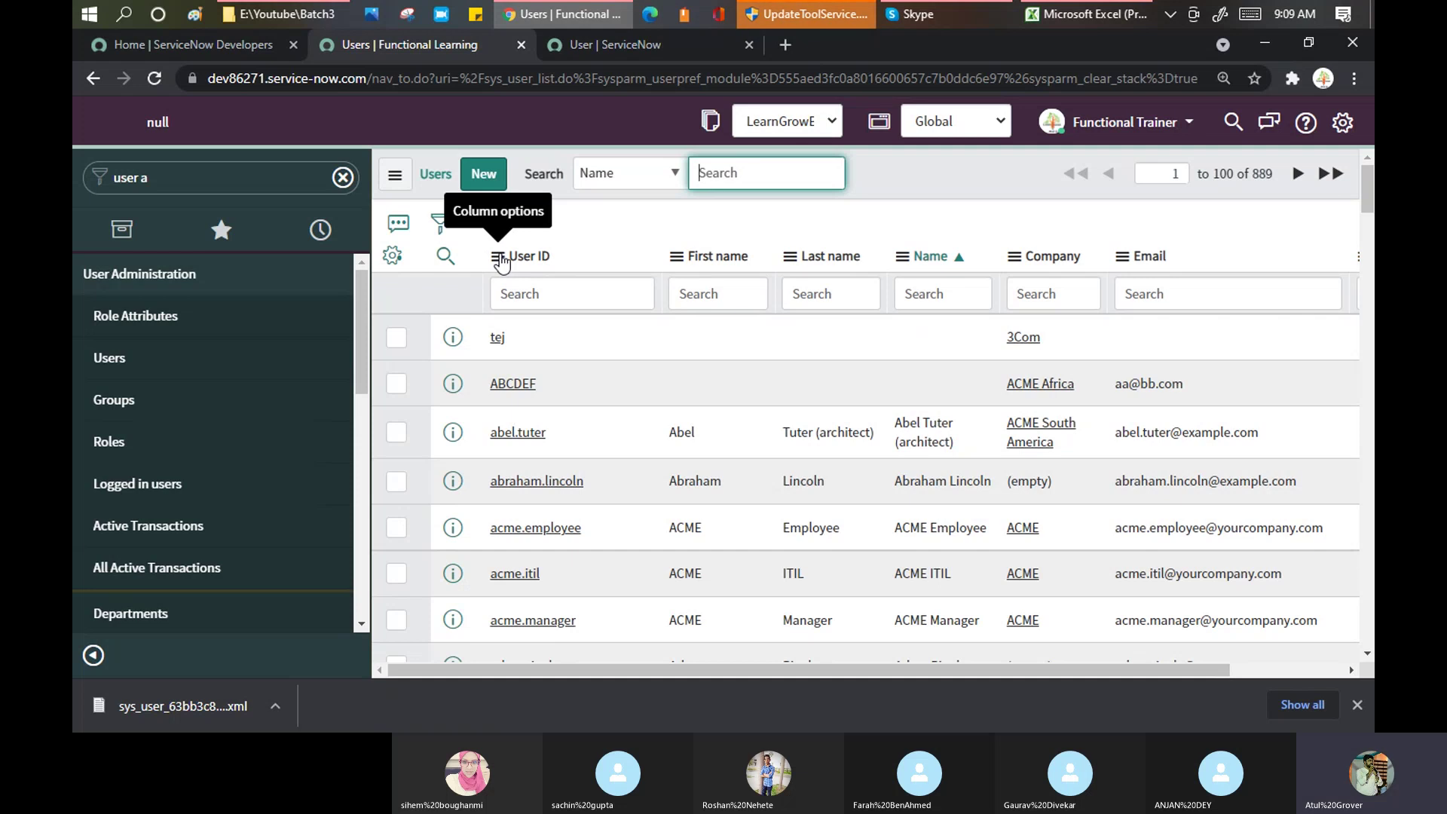
pyautogui.click(500, 258)
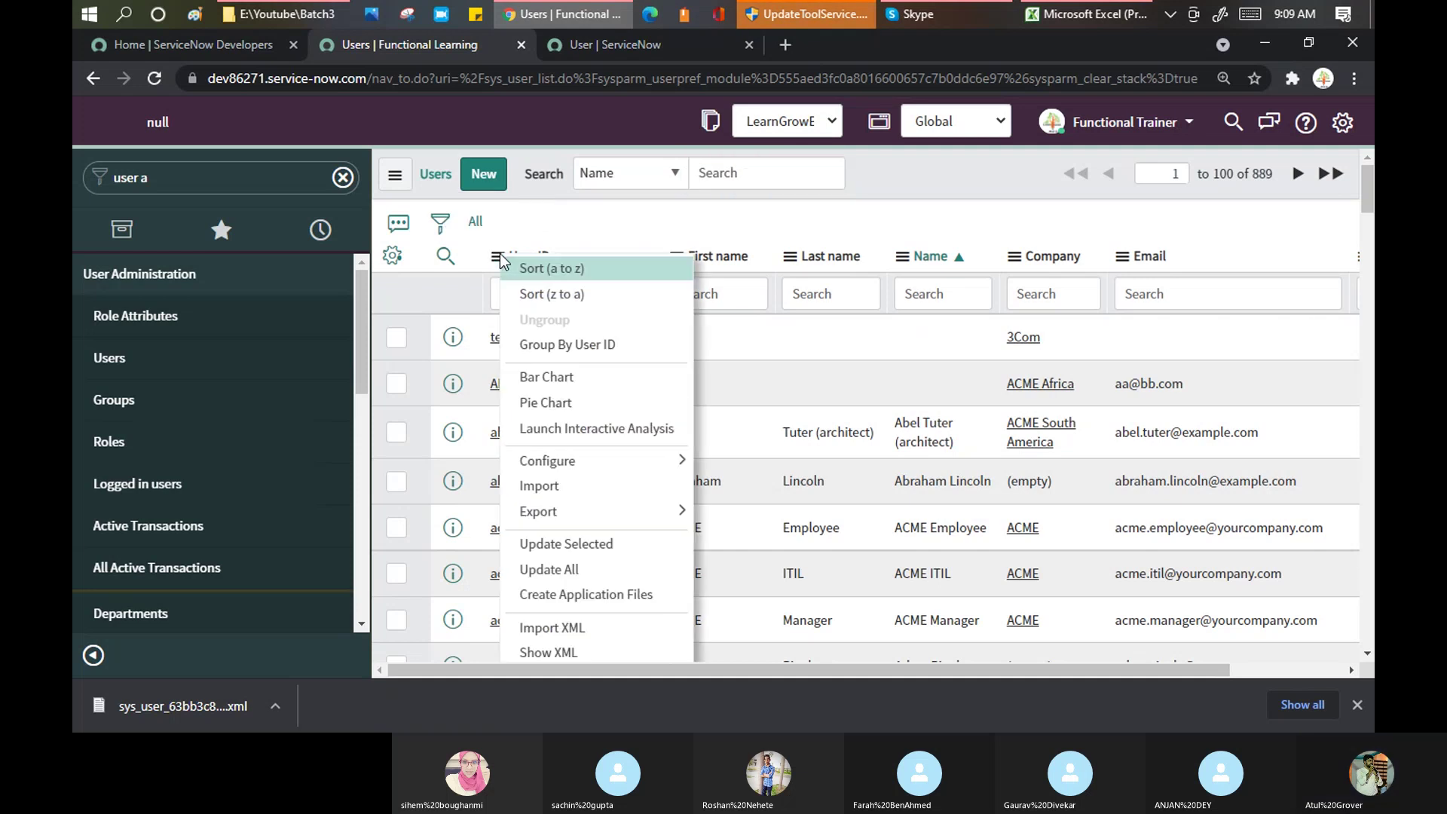
pyautogui.moveTo(649, 523)
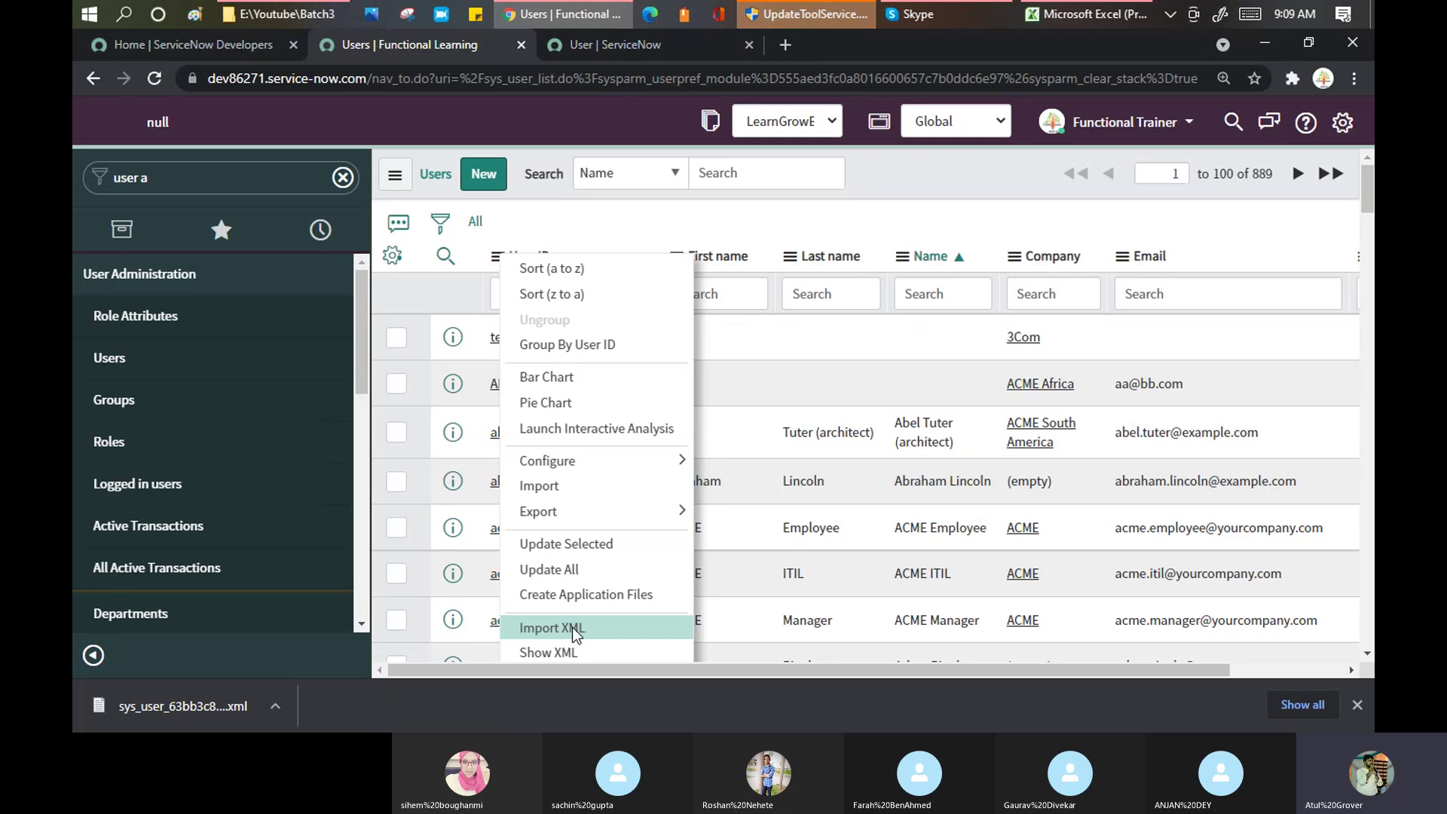
pyautogui.click(575, 633)
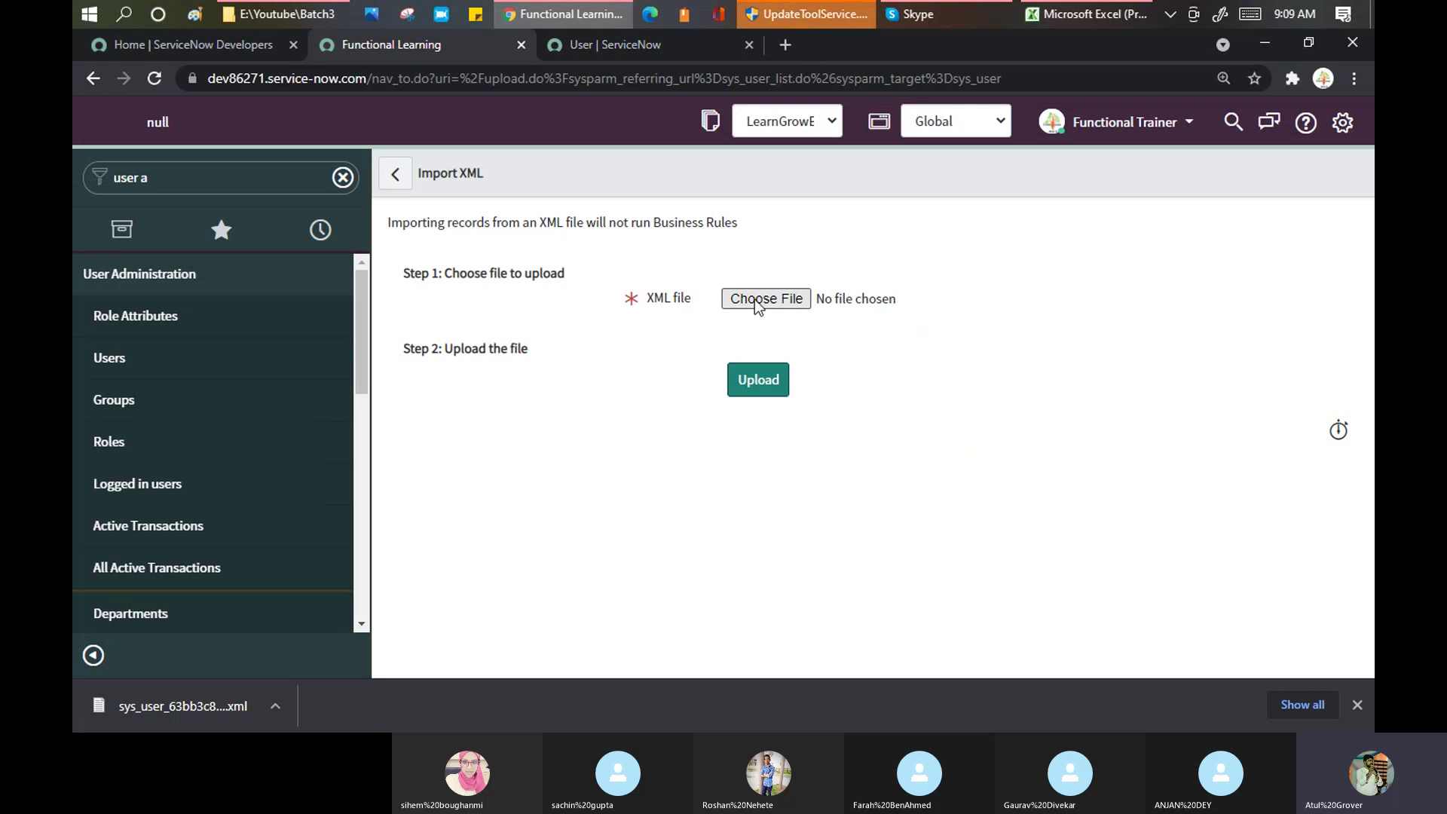
# Step: Upload the downloaded sys_user XML file, bringing the Users list to 890 records
pyautogui.click(756, 301)
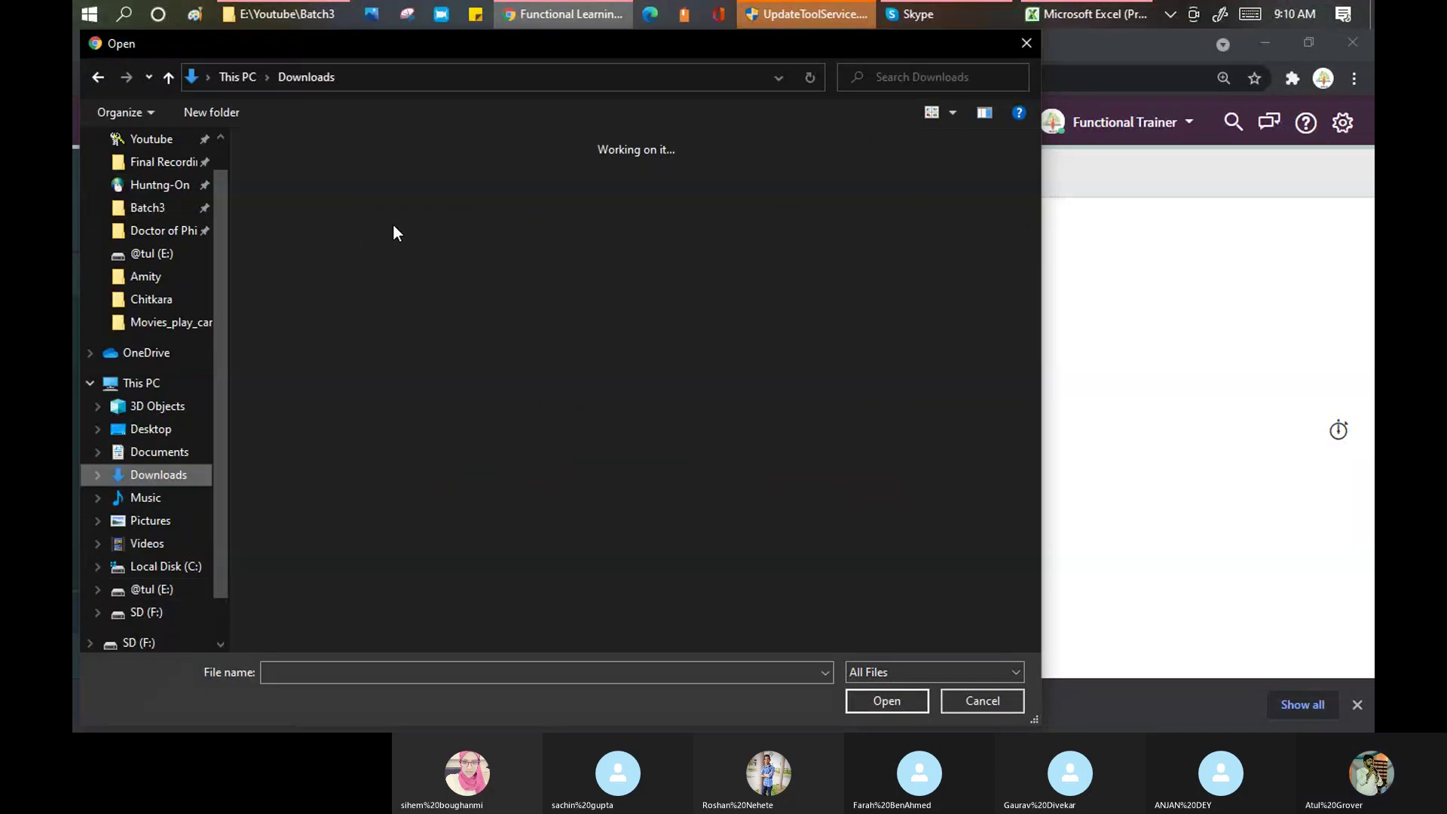
pyautogui.click(291, 201)
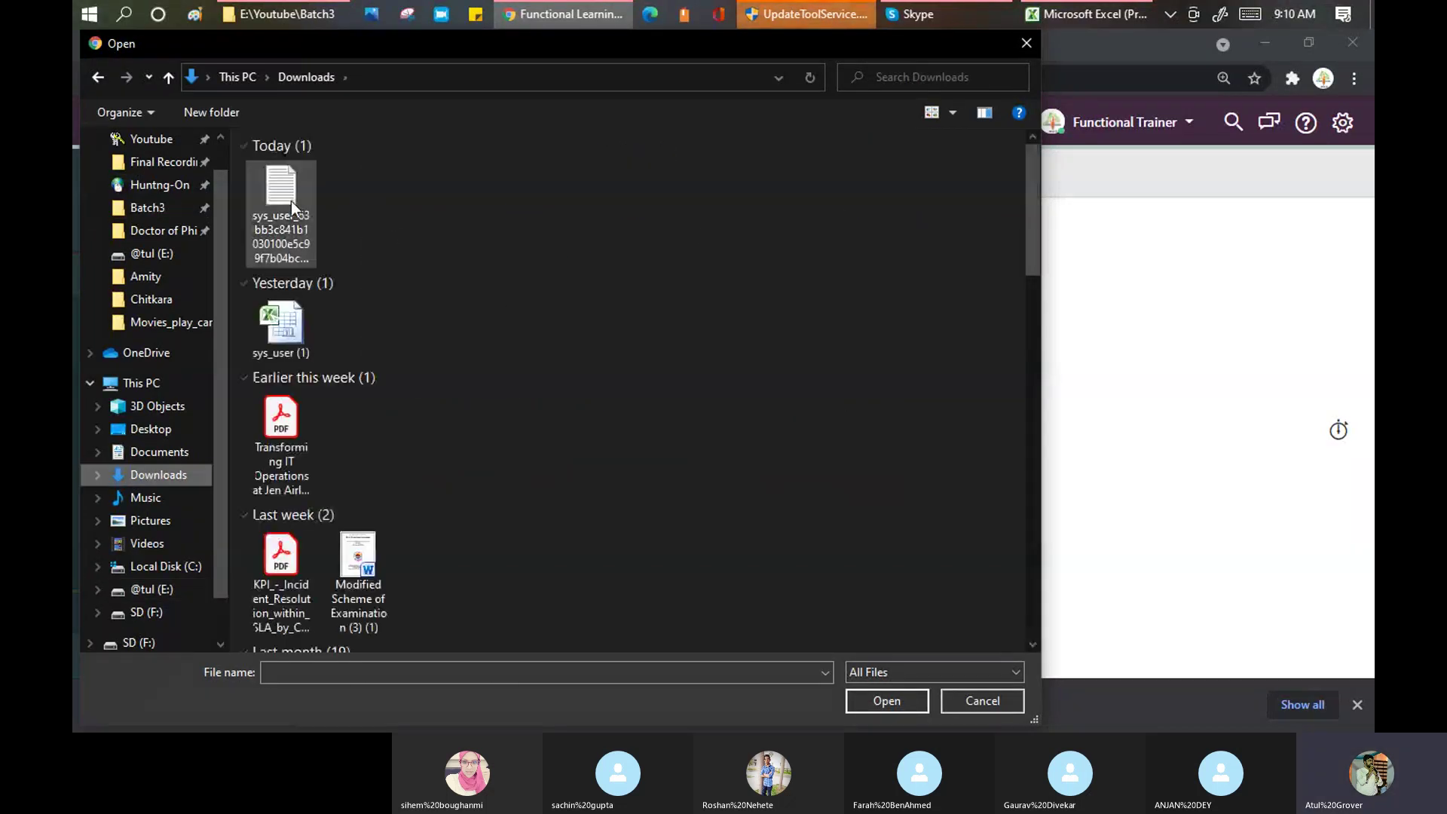
pyautogui.click(875, 702)
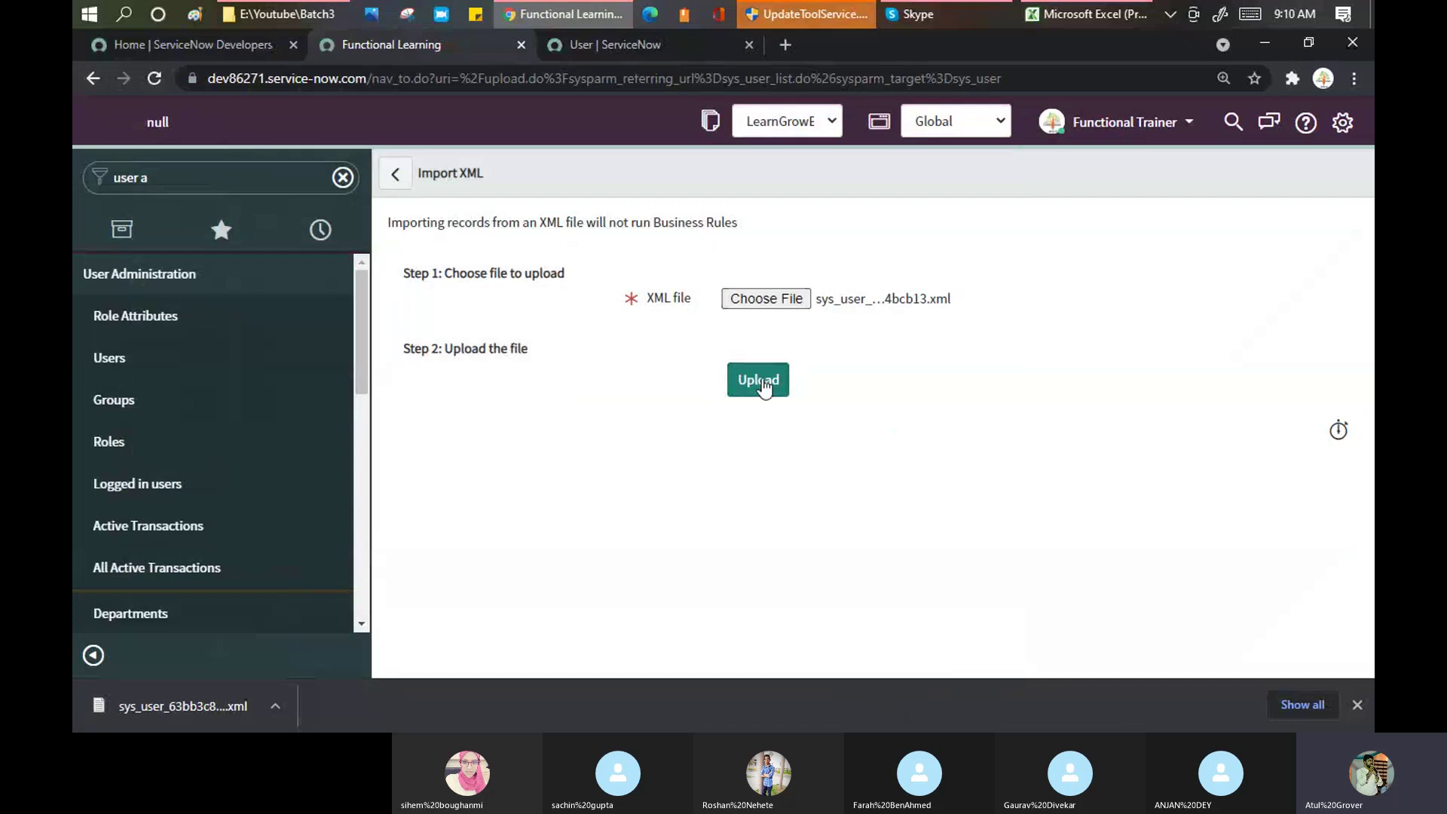
pyautogui.click(759, 380)
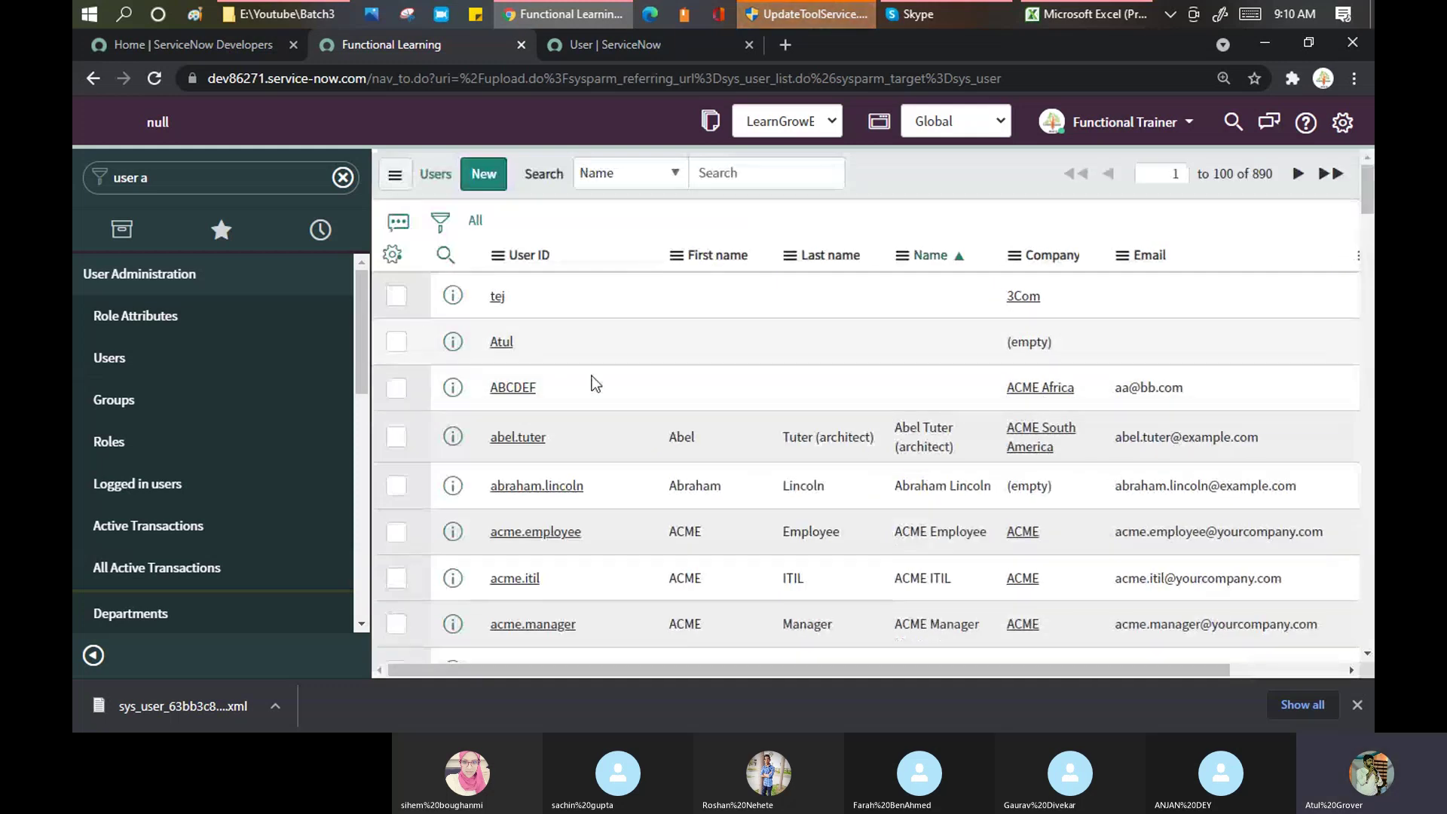
# Step: Point out the imported user near the top of the list, return to the Users tab and close the downloads bar
pyautogui.click(571, 346)
pyautogui.moveTo(527, 382); pyautogui.dragTo(480, 382)
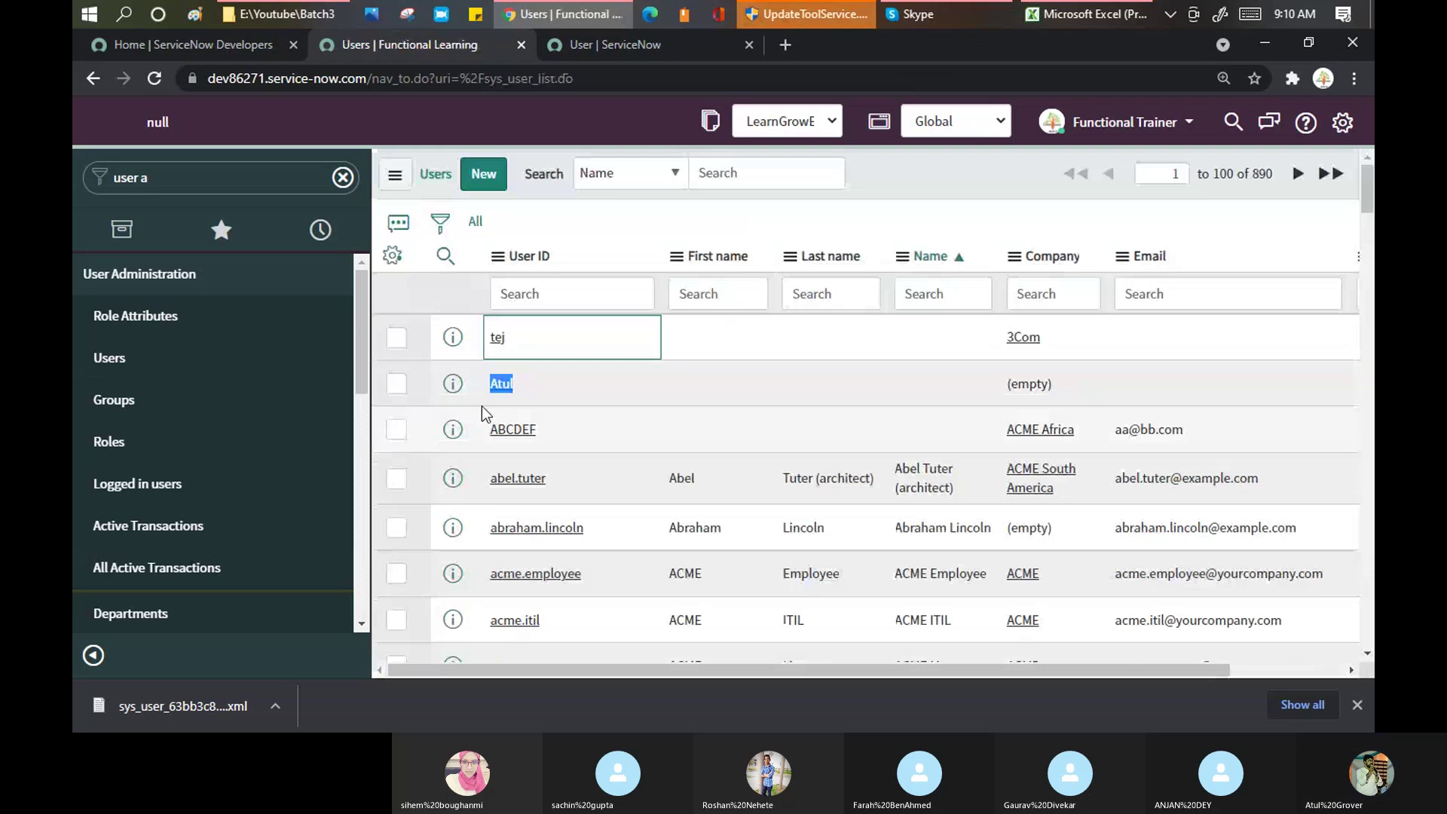
pyautogui.click(625, 45)
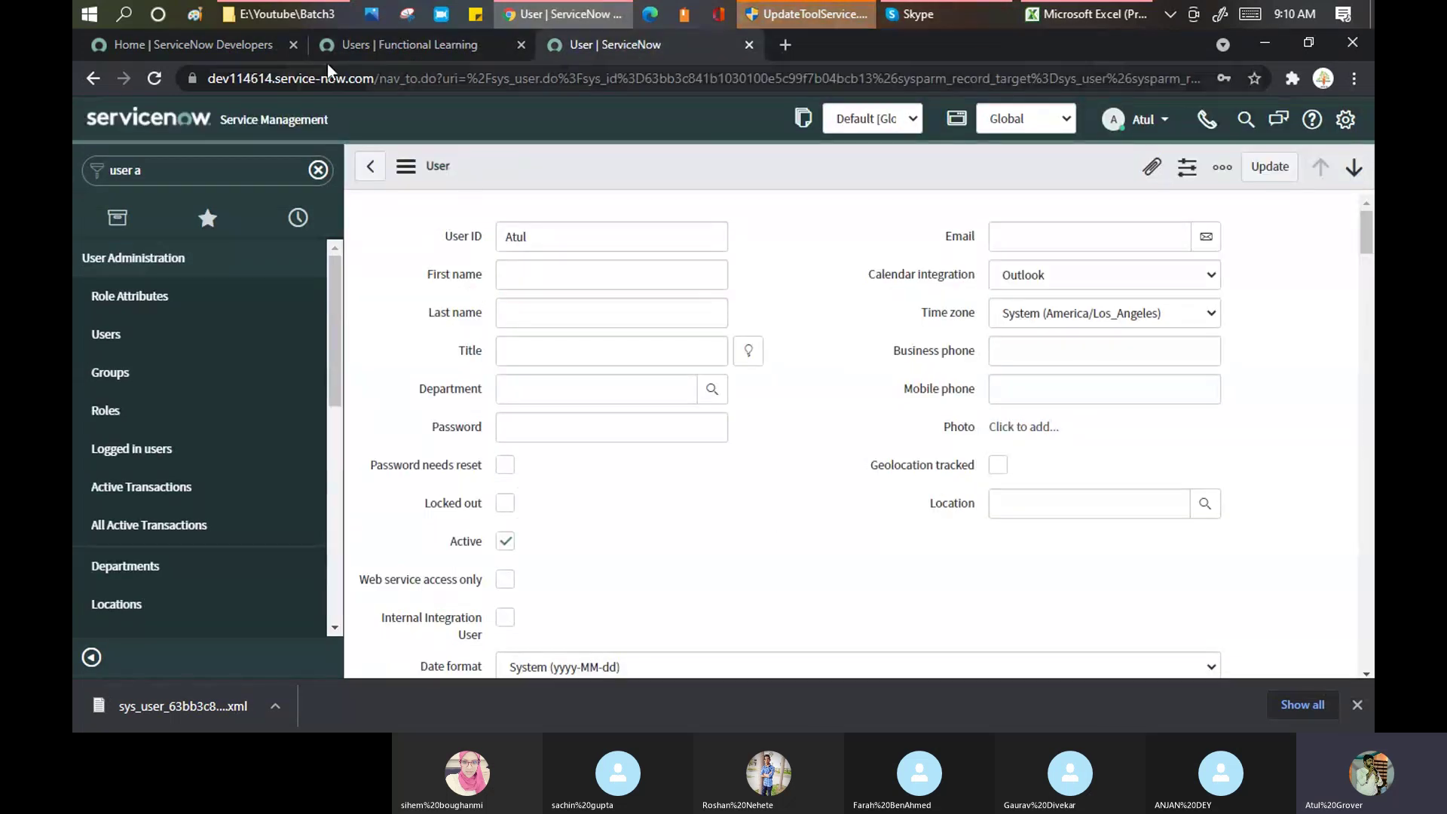
pyautogui.click(203, 47)
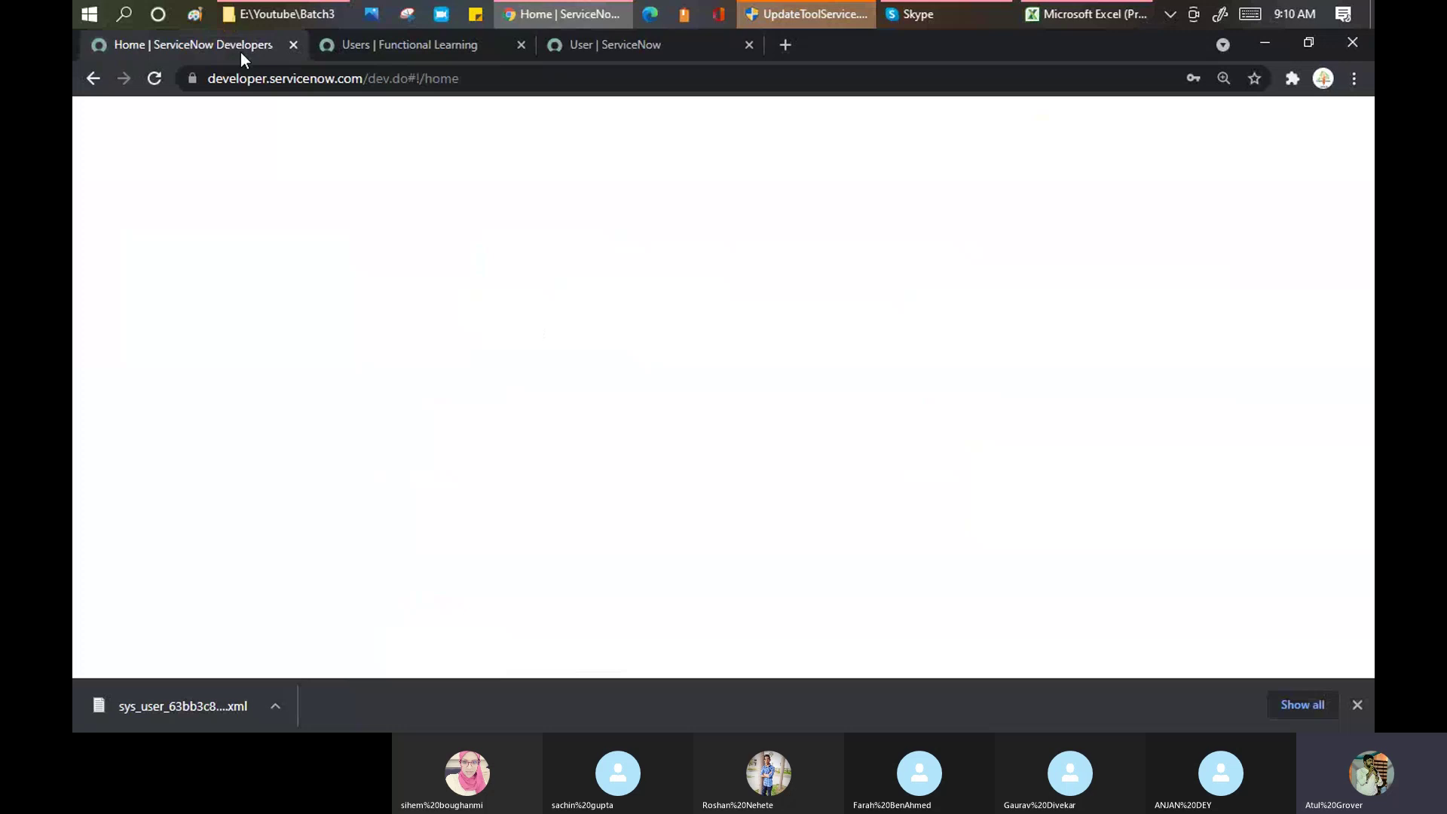
pyautogui.click(371, 47)
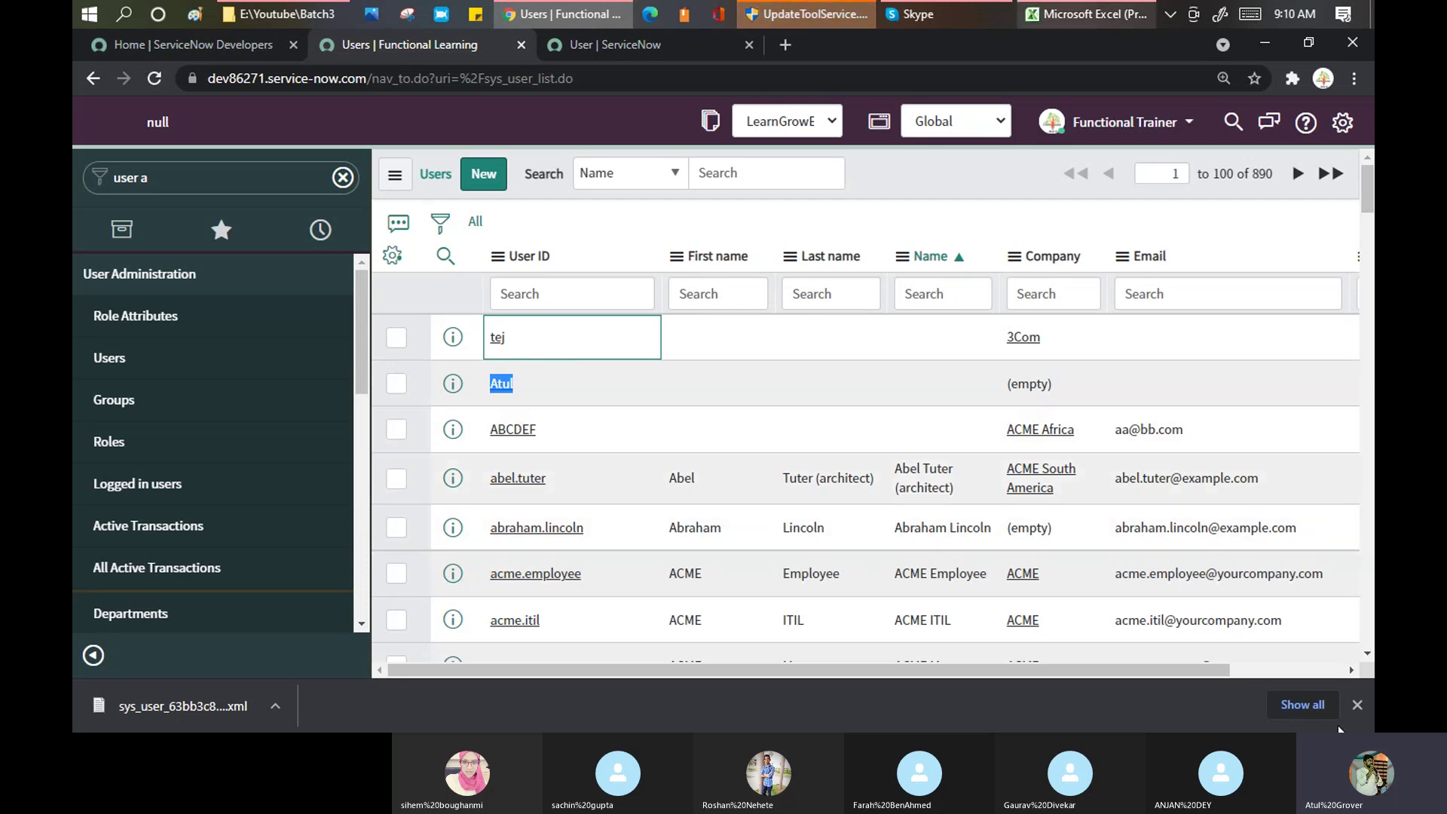
pyautogui.click(1357, 703)
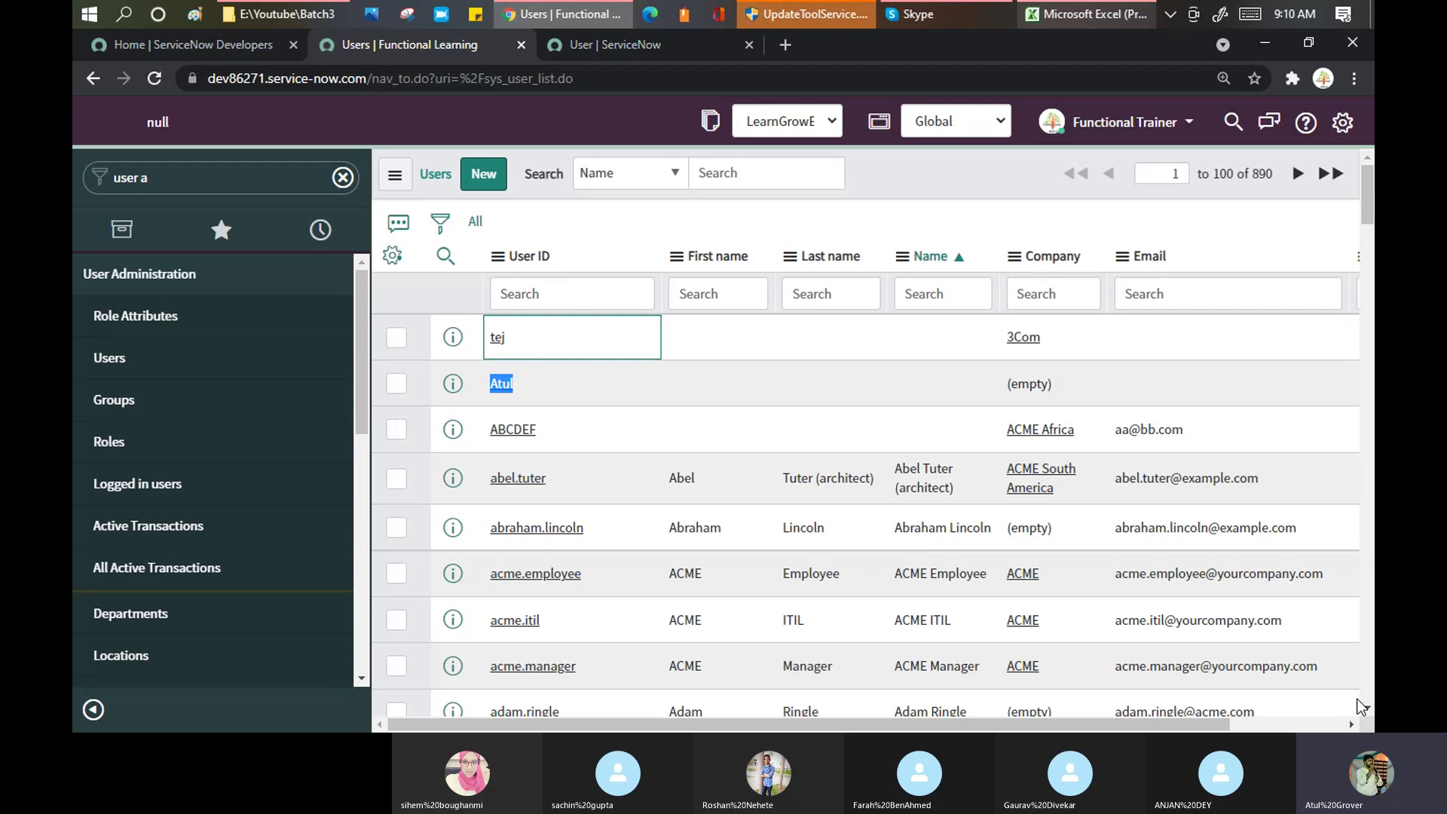
# Step: Search the Start menu for 'notepad' to bring up the Notepad app
pyautogui.press('super')
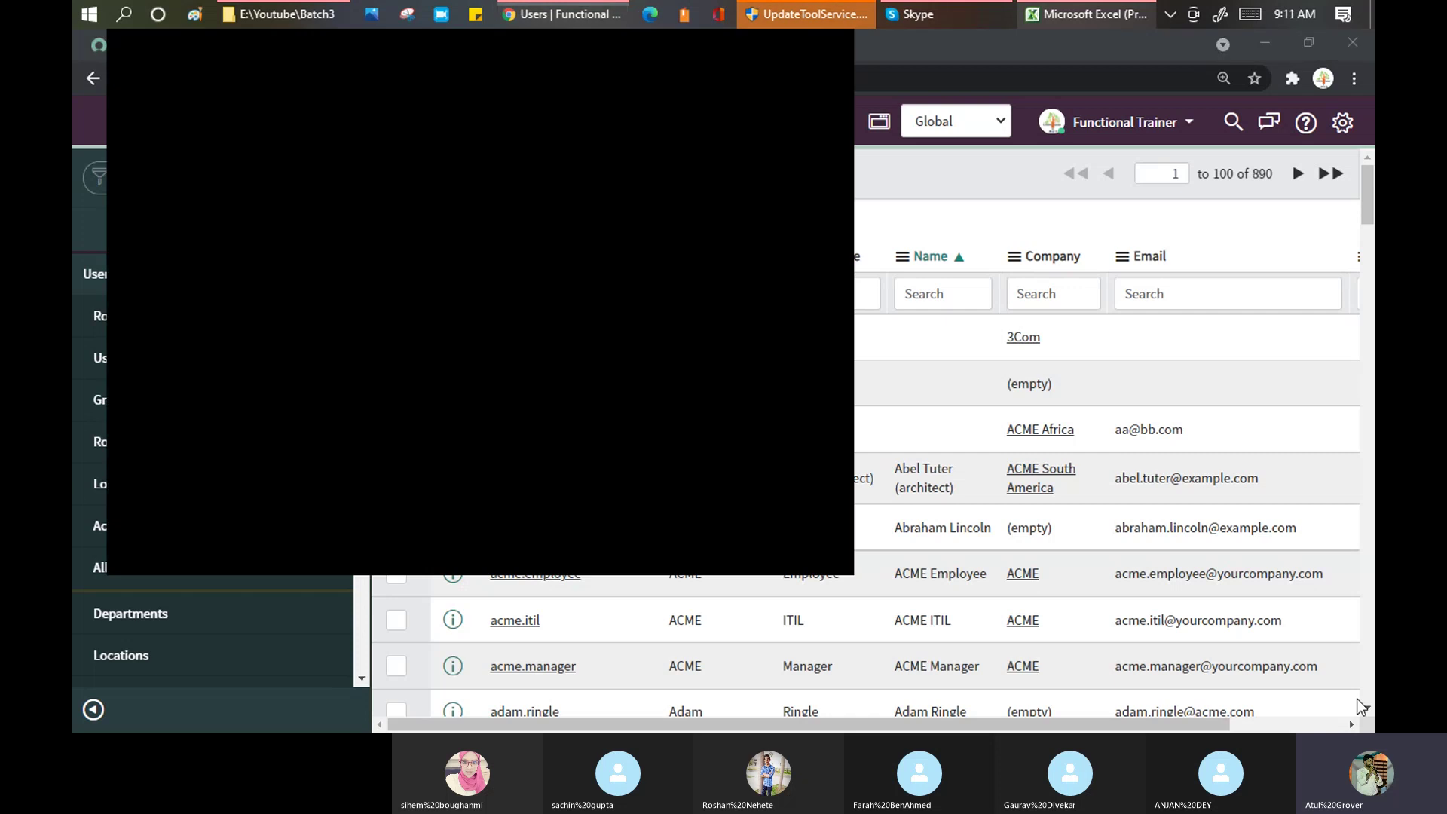
pyautogui.press('super')
pyautogui.press('super')
pyautogui.press('super')
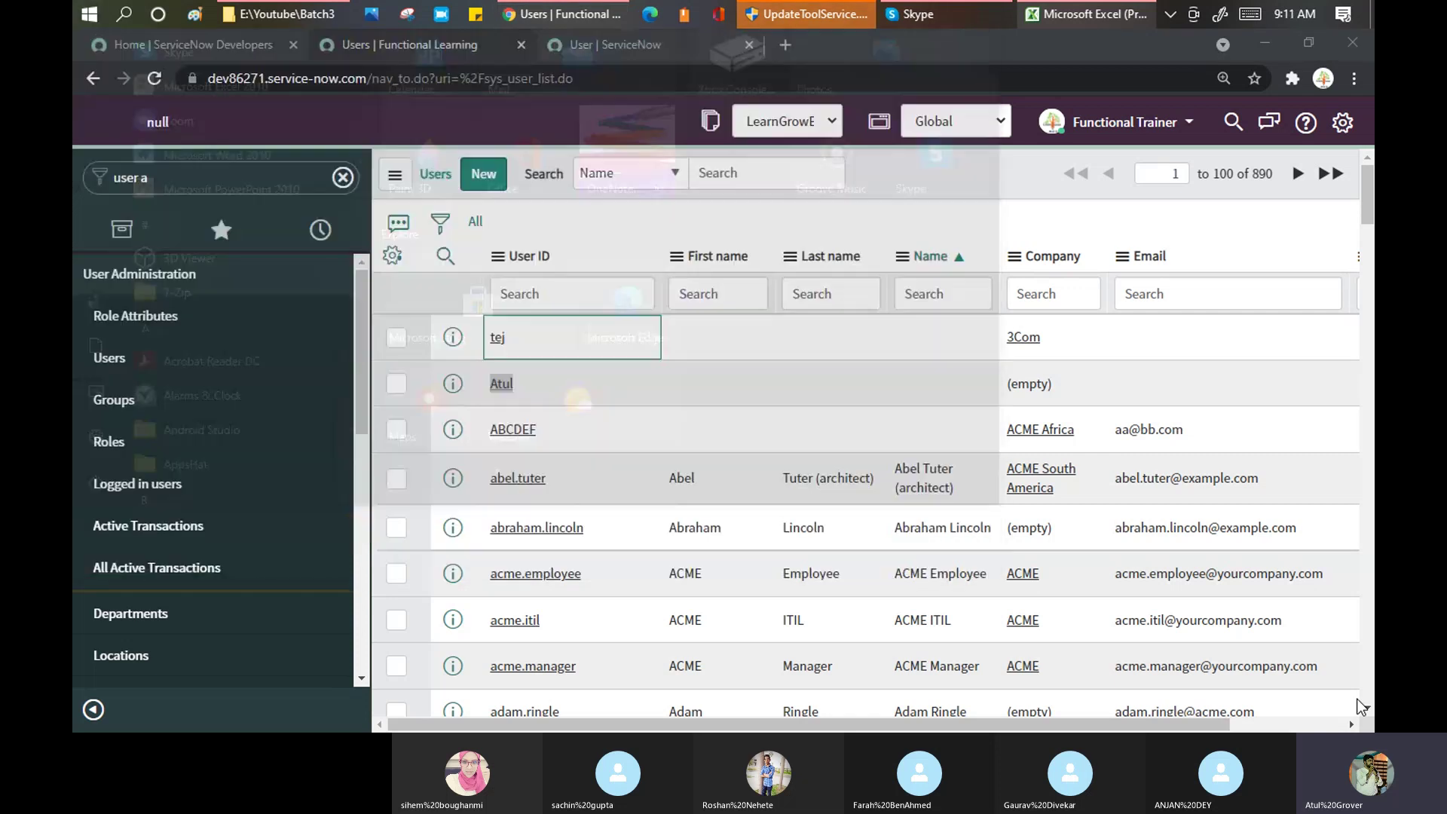
pyautogui.press('super')
pyautogui.write('notepad')
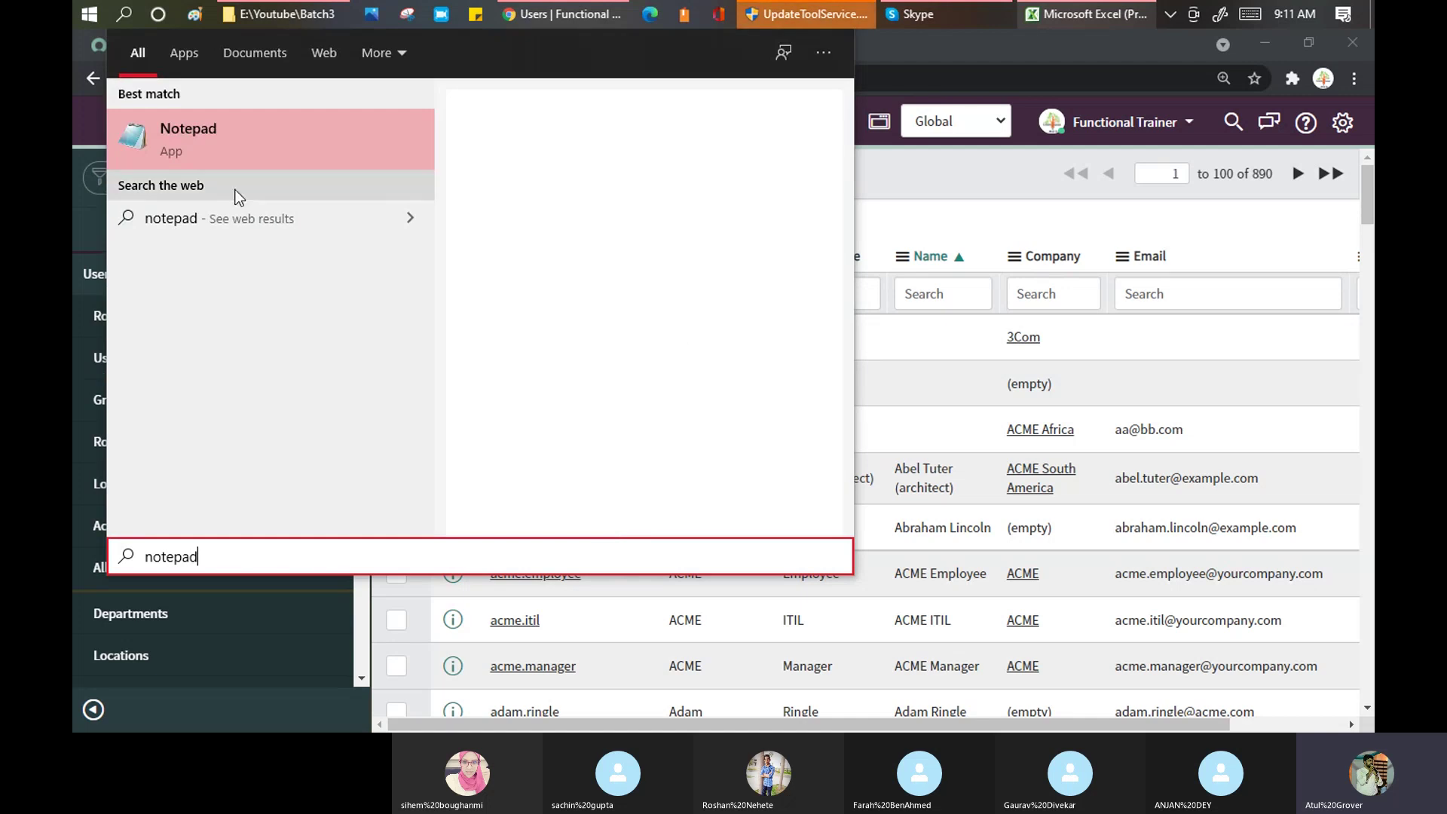
# Step: Launch Notepad and write Dev, Test and Prod on separate lines
pyautogui.click(254, 149)
pyautogui.write('Dev')
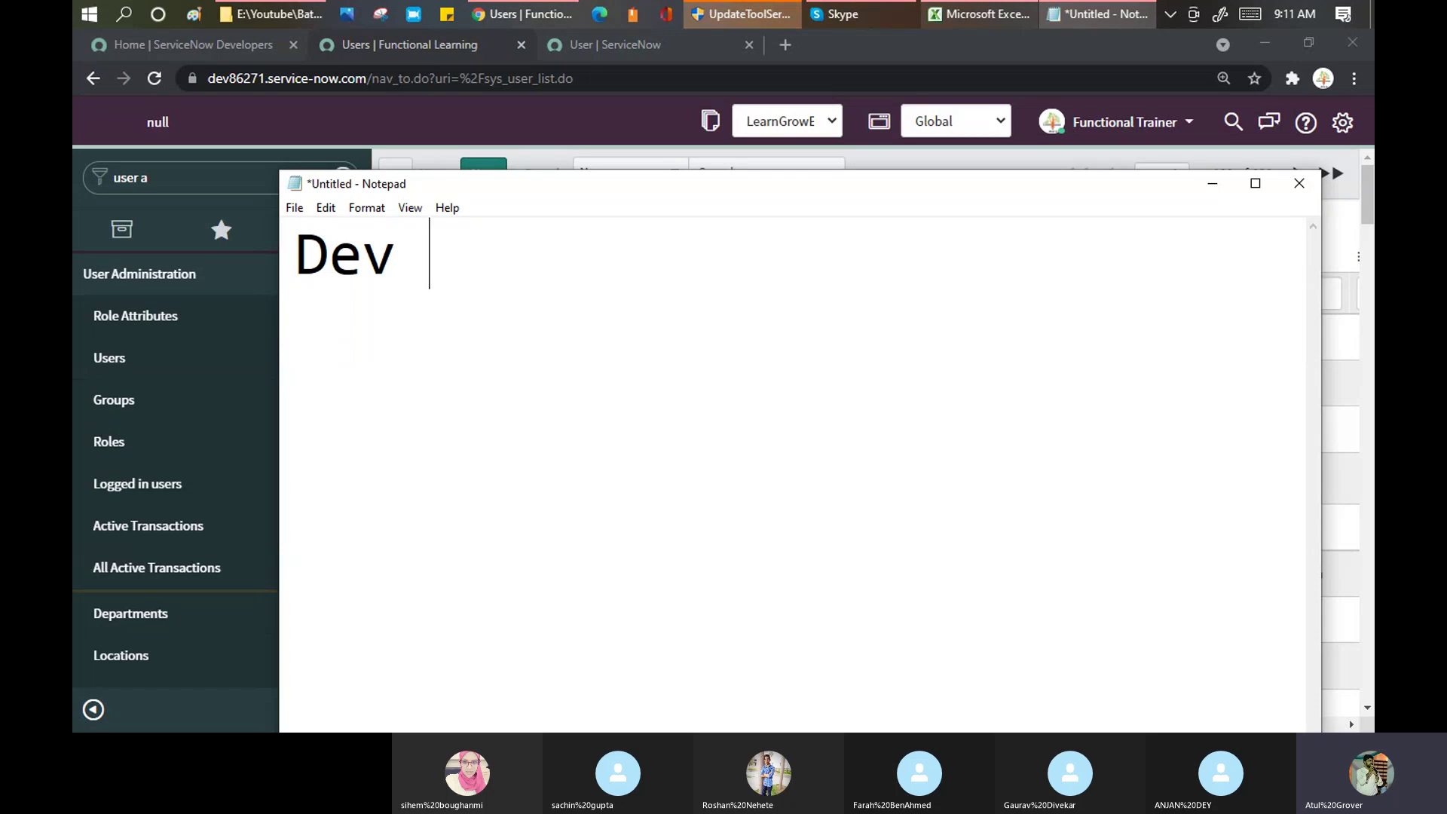
pyautogui.press('Return')
pyautogui.write('Test')
pyautogui.press('Return')
pyautogui.write('Pro')
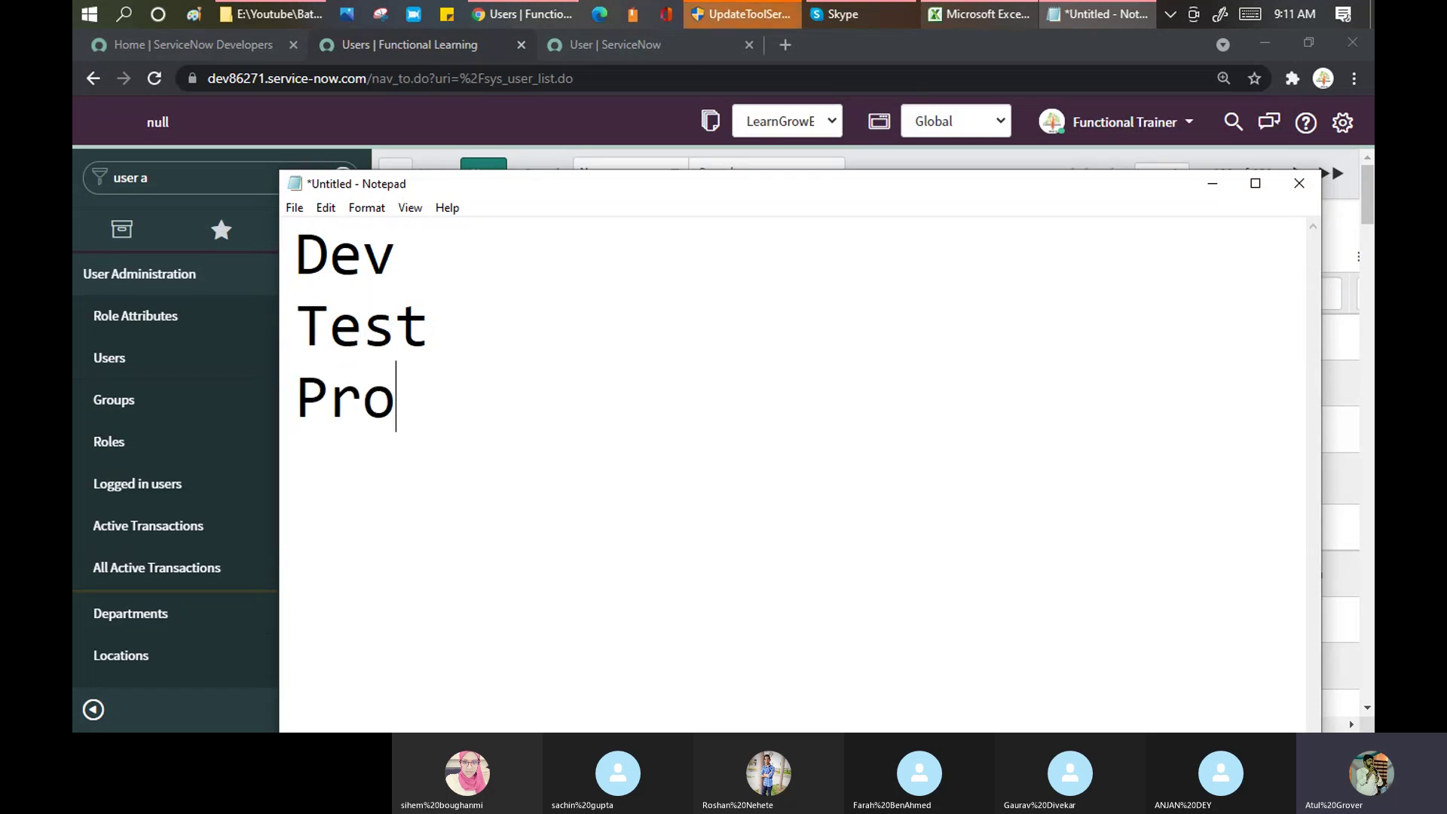
pyautogui.write('d')
pyautogui.press('Return')
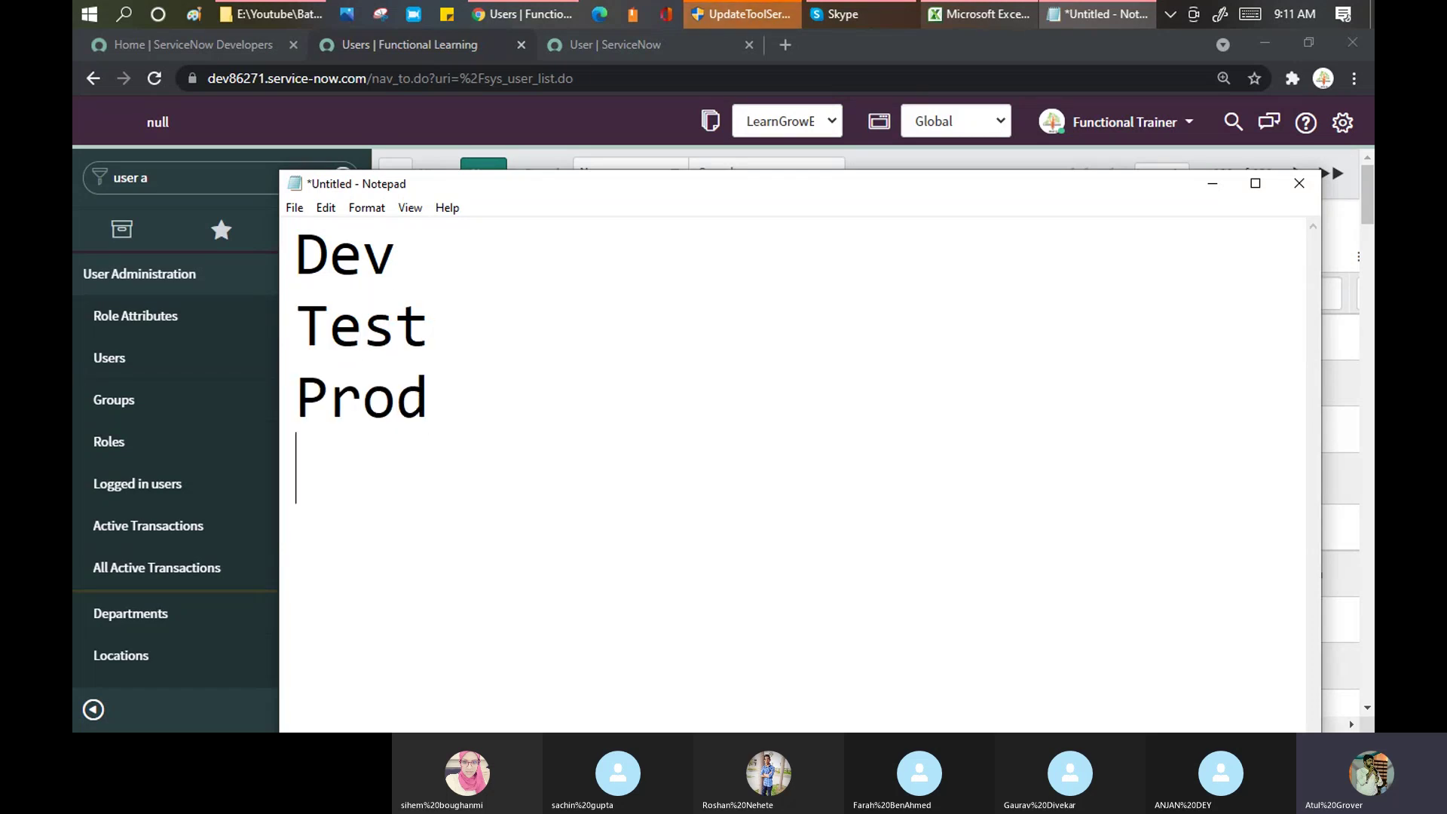
# Step: Append '-- Bring intital - data - xml / excel' to the Dev line
pyautogui.click(432, 252)
pyautogui.write('-- Br')
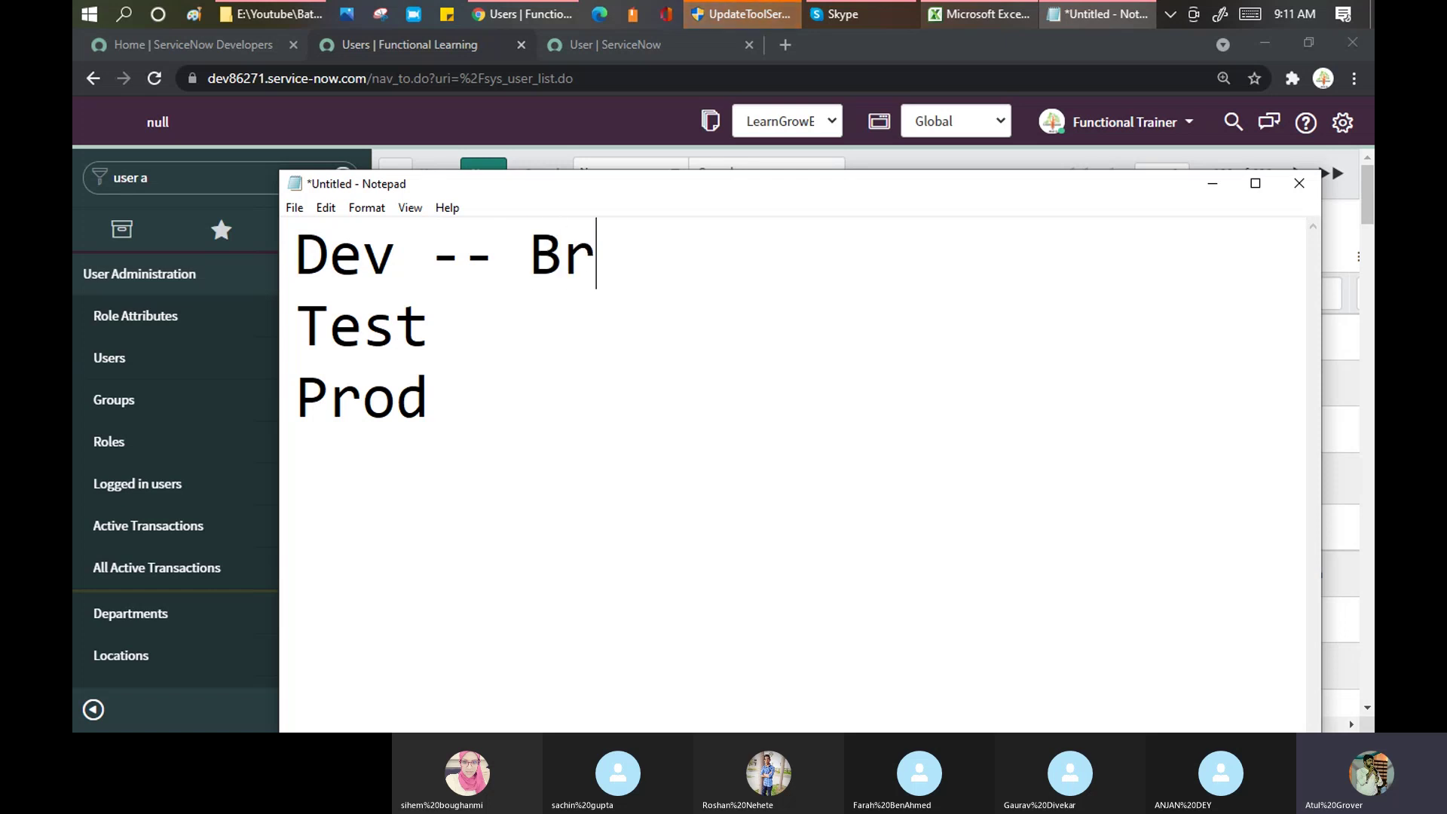
pyautogui.write('ing in')
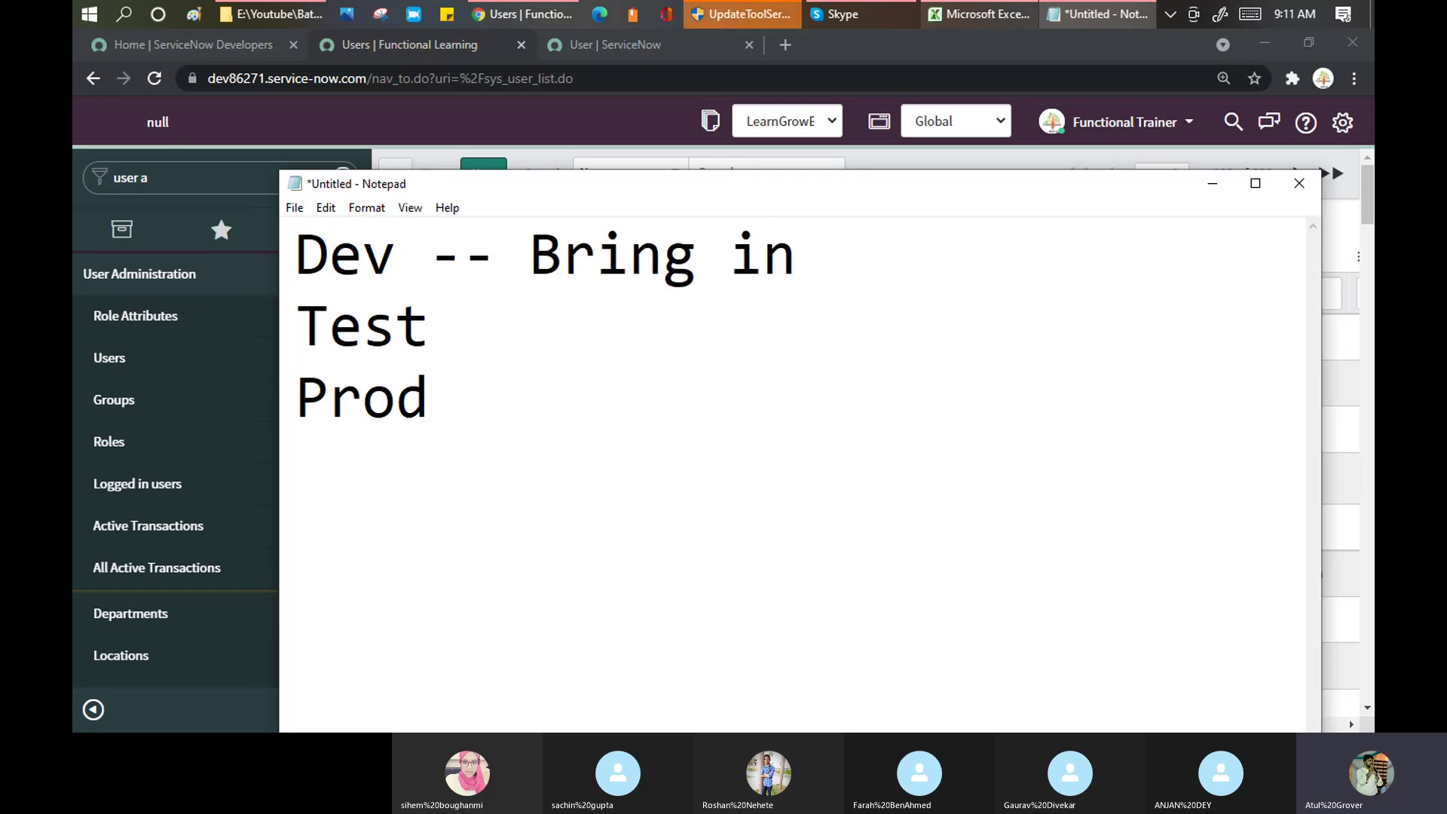
pyautogui.write('tital')
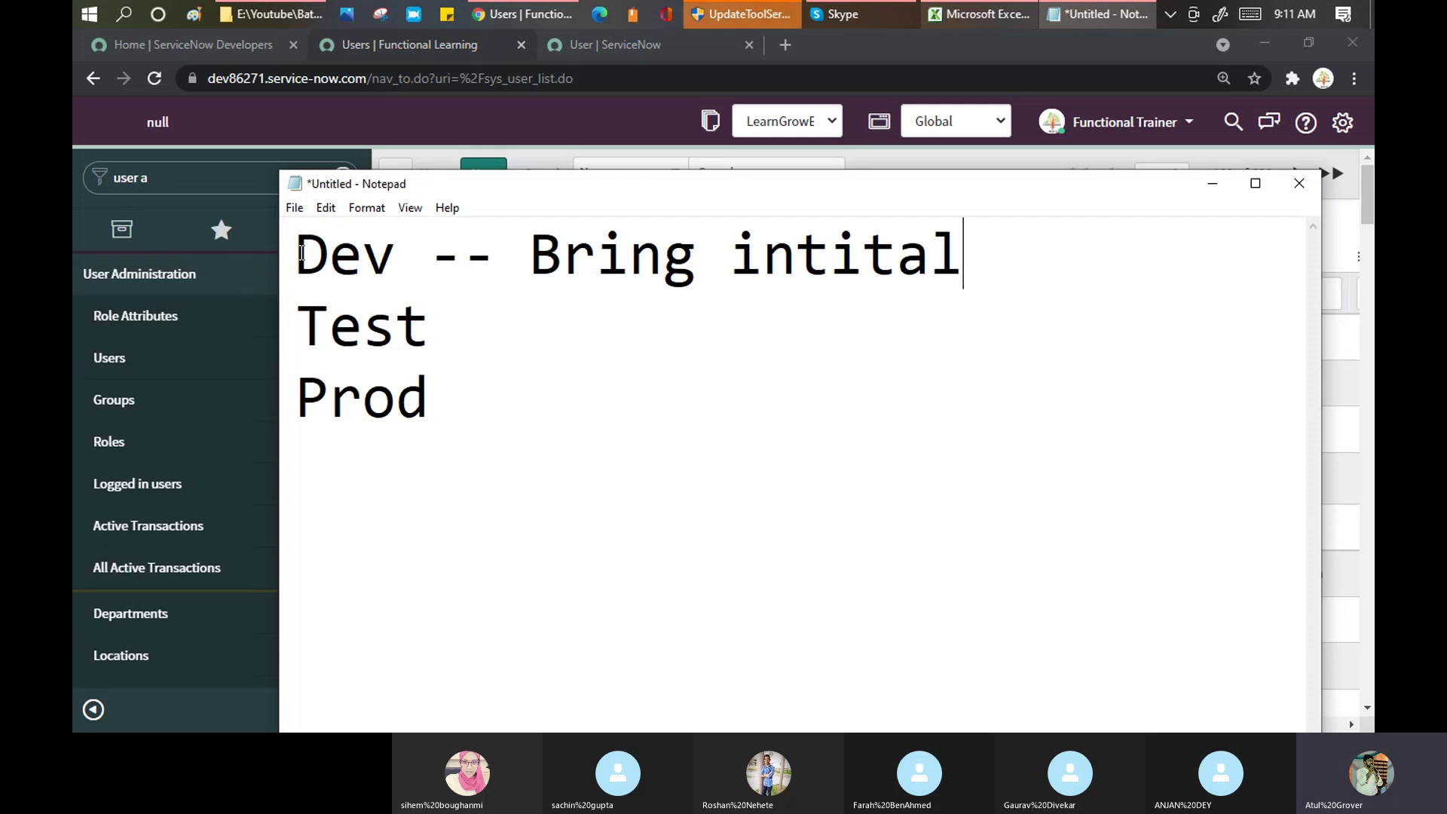
pyautogui.moveTo(301, 253); pyautogui.dragTo(394, 250)
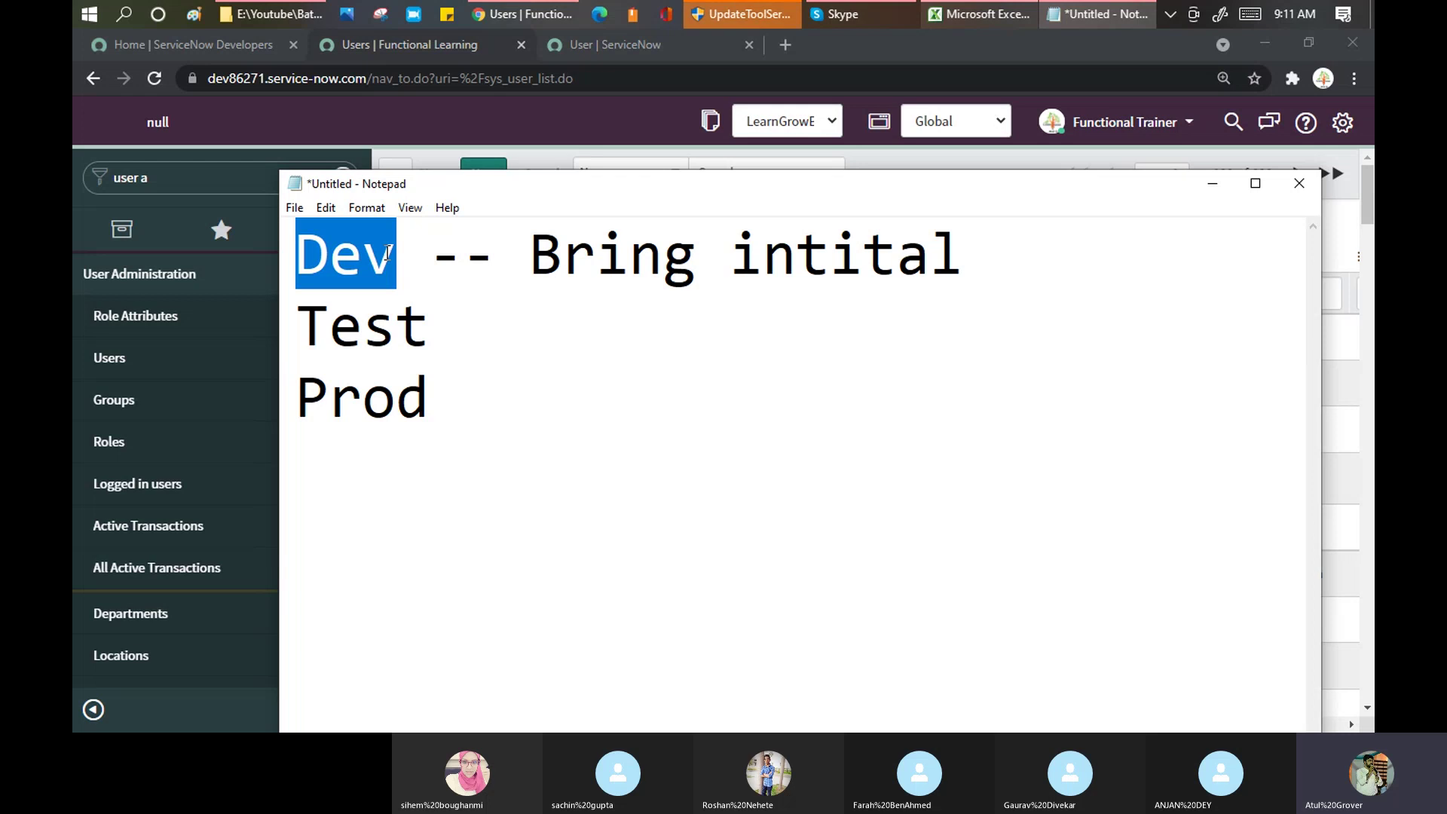
pyautogui.click(1021, 249)
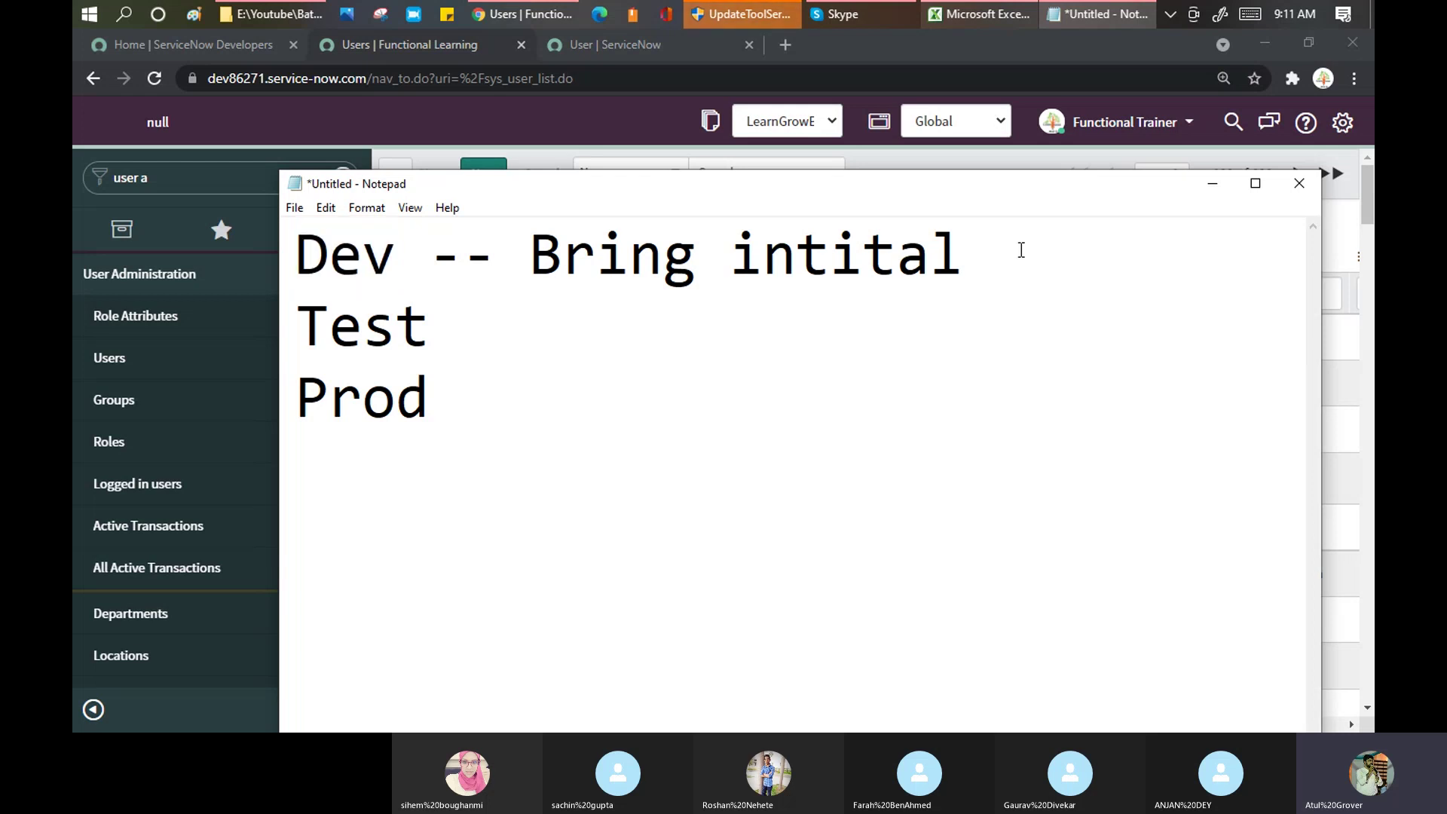
pyautogui.write('- data')
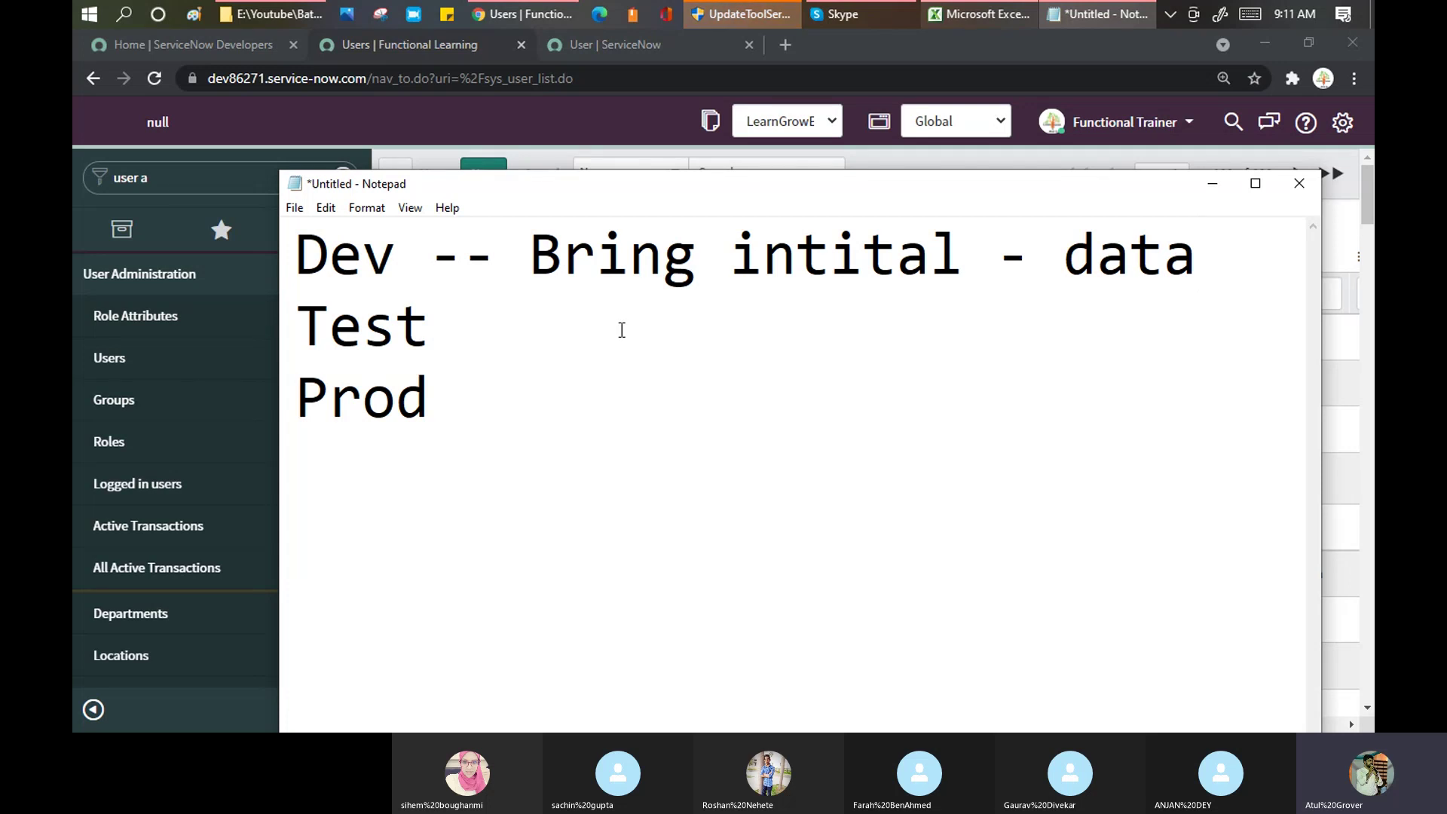
pyautogui.click(301, 322)
pyautogui.doubleClick(307, 322)
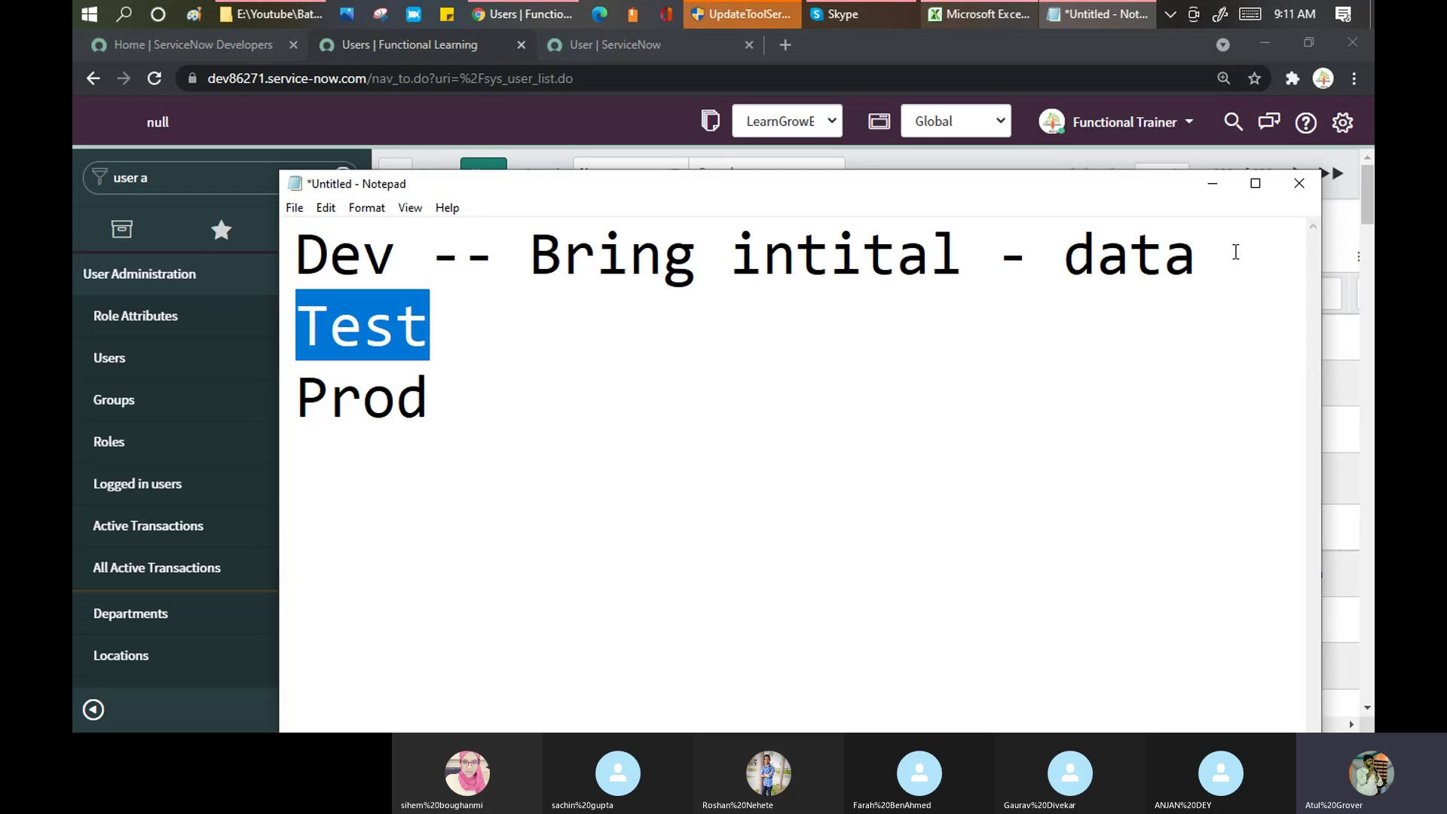
pyautogui.click(1233, 249)
pyautogui.write('- ')
pyautogui.write('xml')
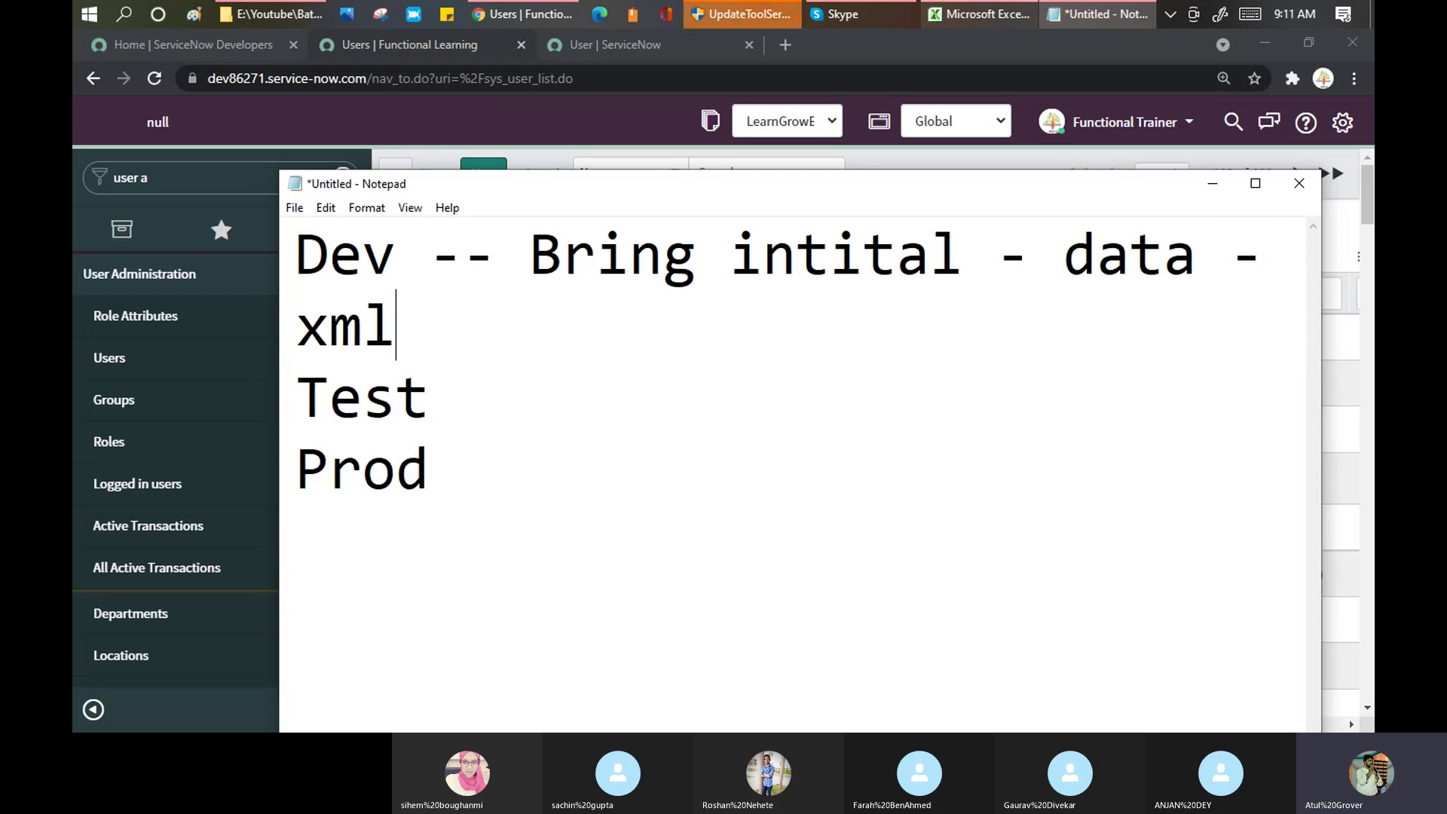
pyautogui.write(' / excel')
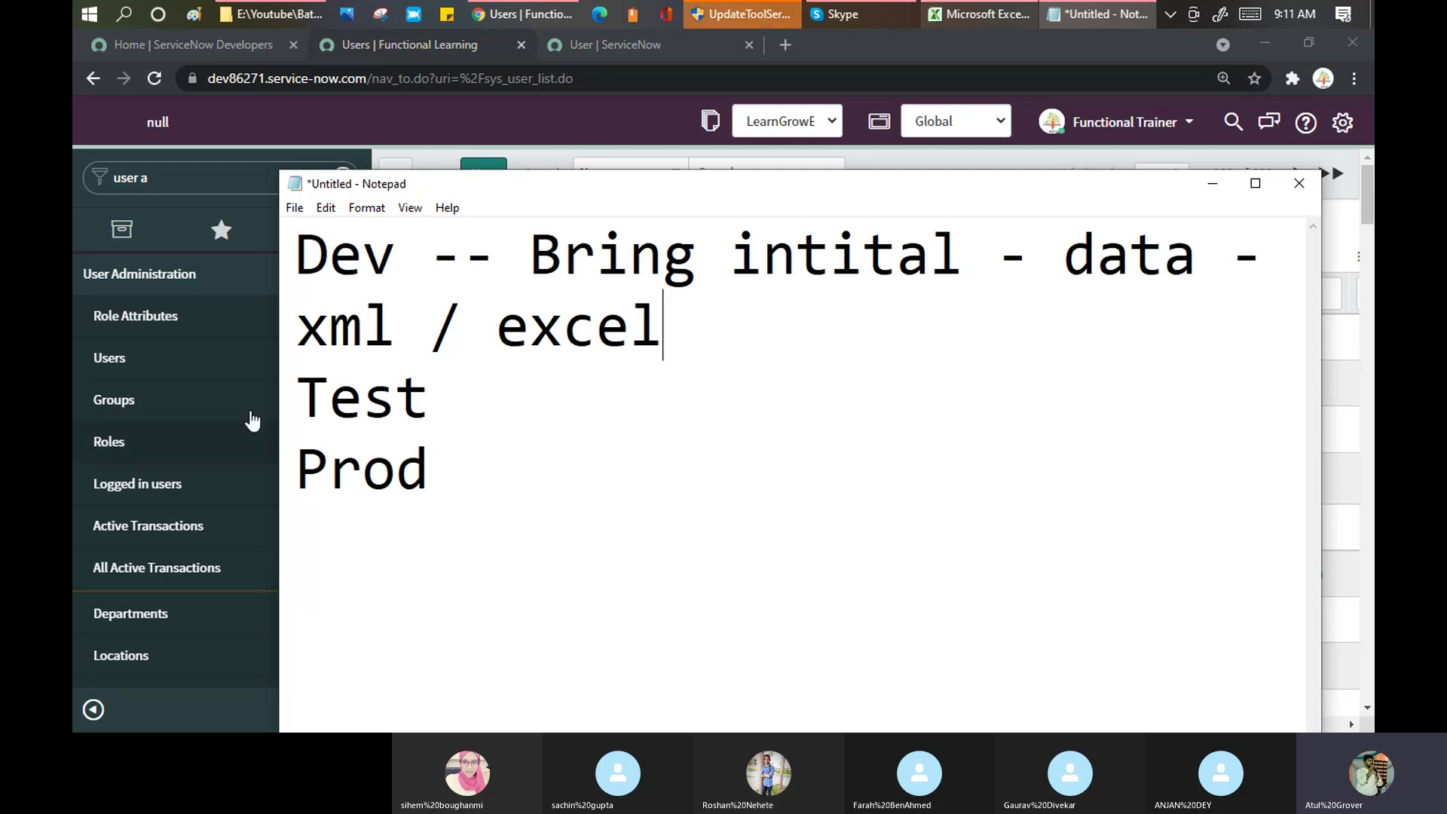
pyautogui.click(416, 388)
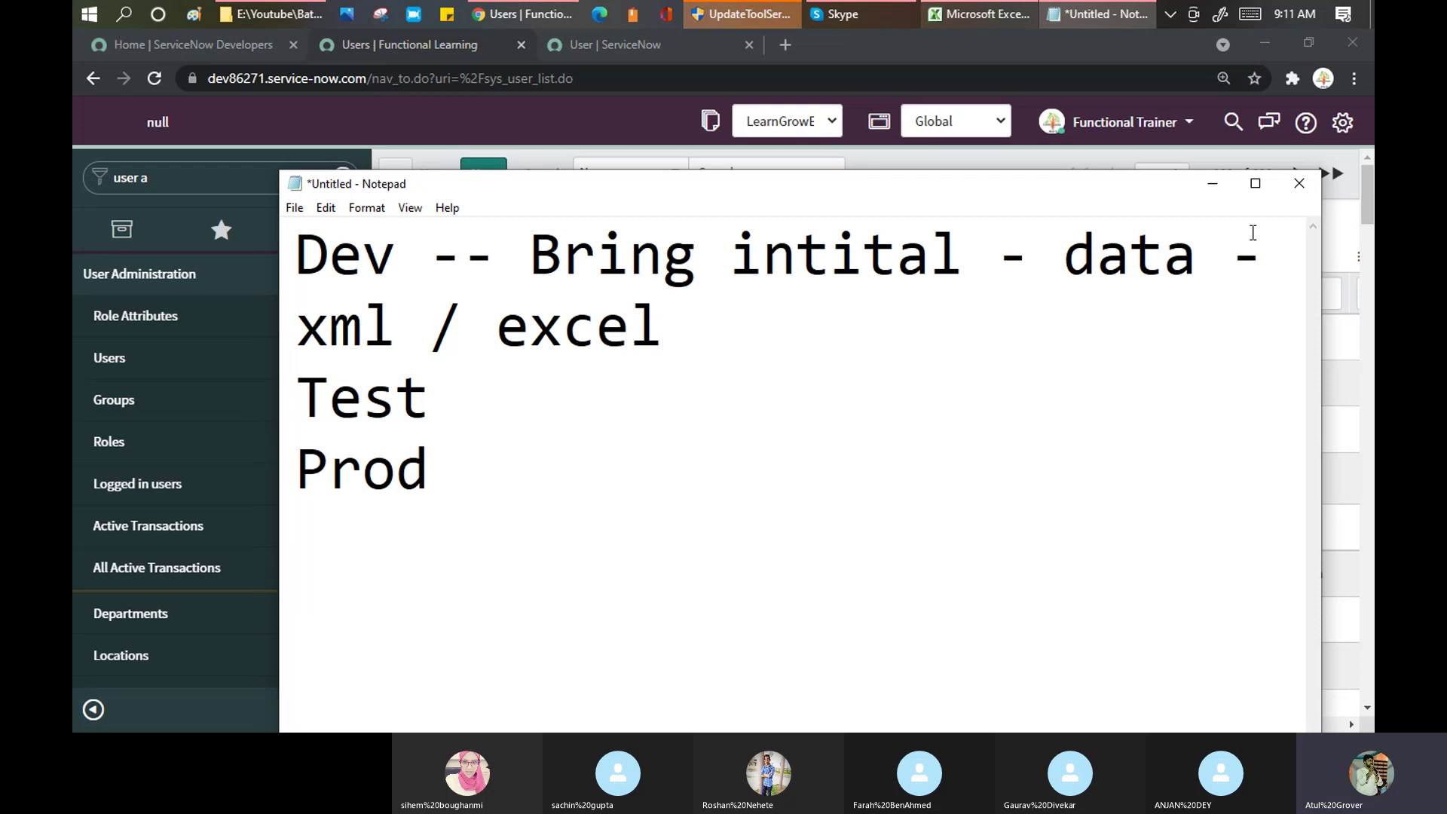
pyautogui.moveTo(1031, 256); pyautogui.dragTo(1196, 258)
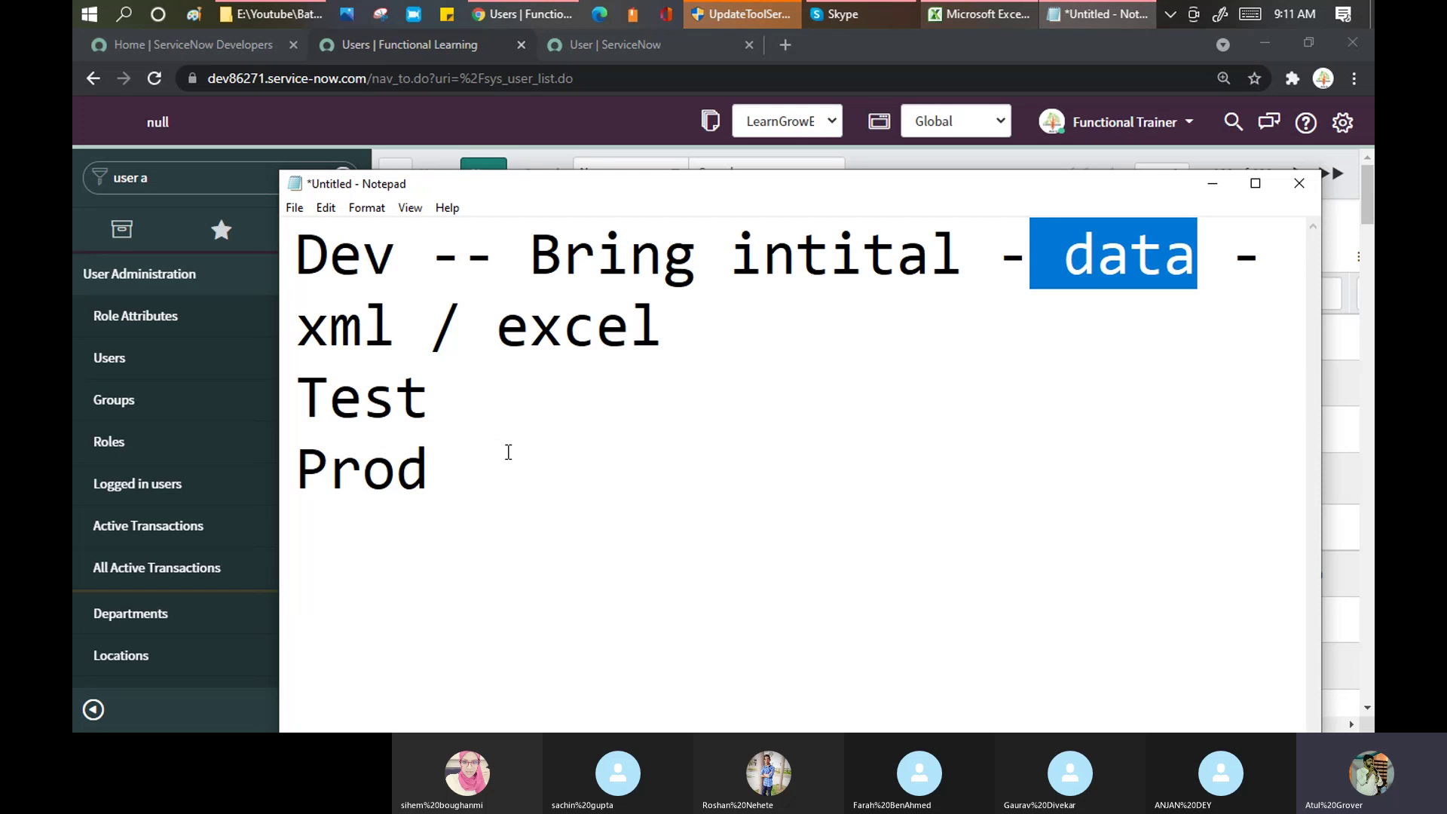
pyautogui.click(490, 400)
# Step: Add an 'update set' line below Prod and highlight the Dev-to-Prod lines
pyautogui.click(491, 514)
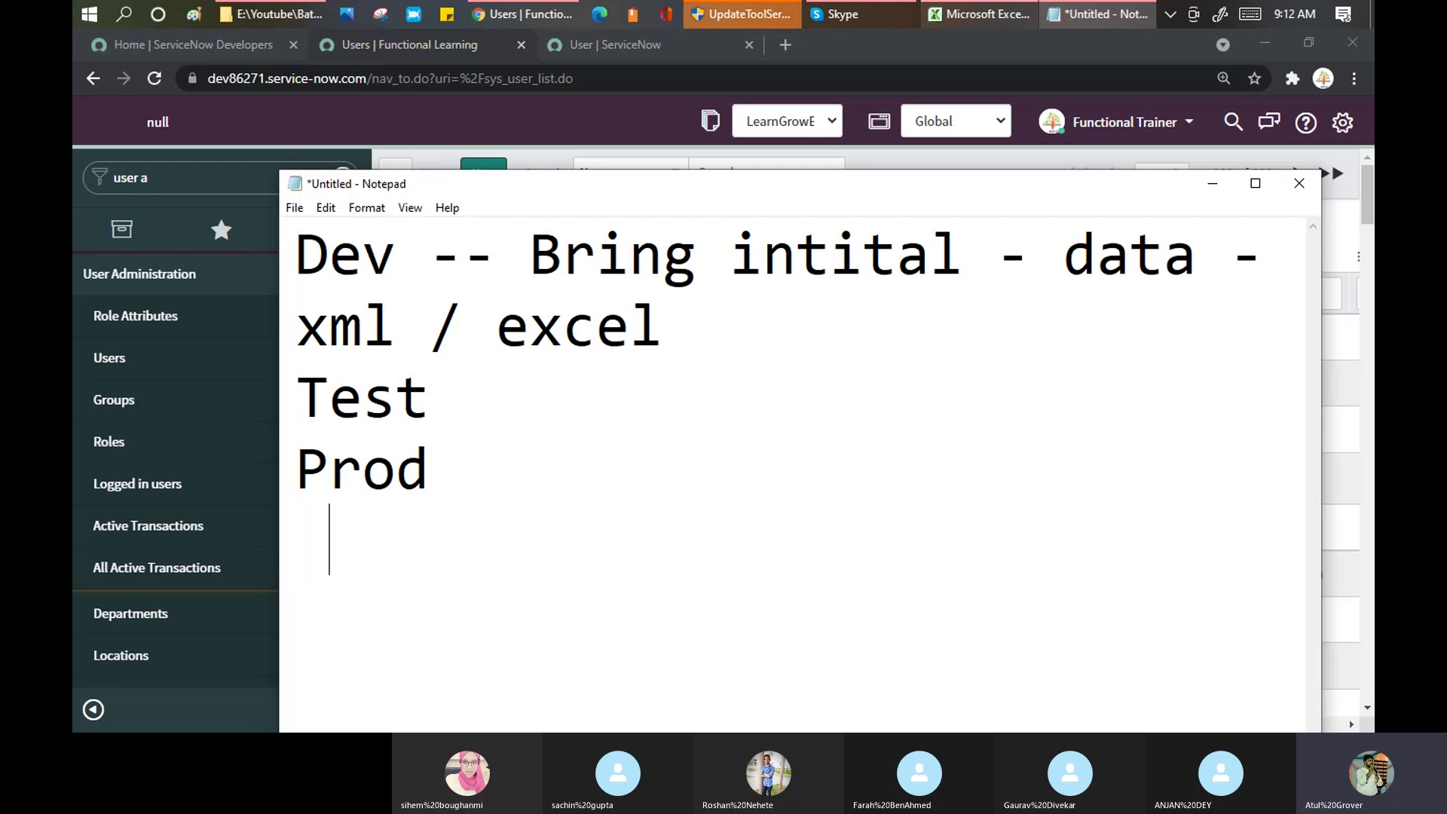
pyautogui.write('update set')
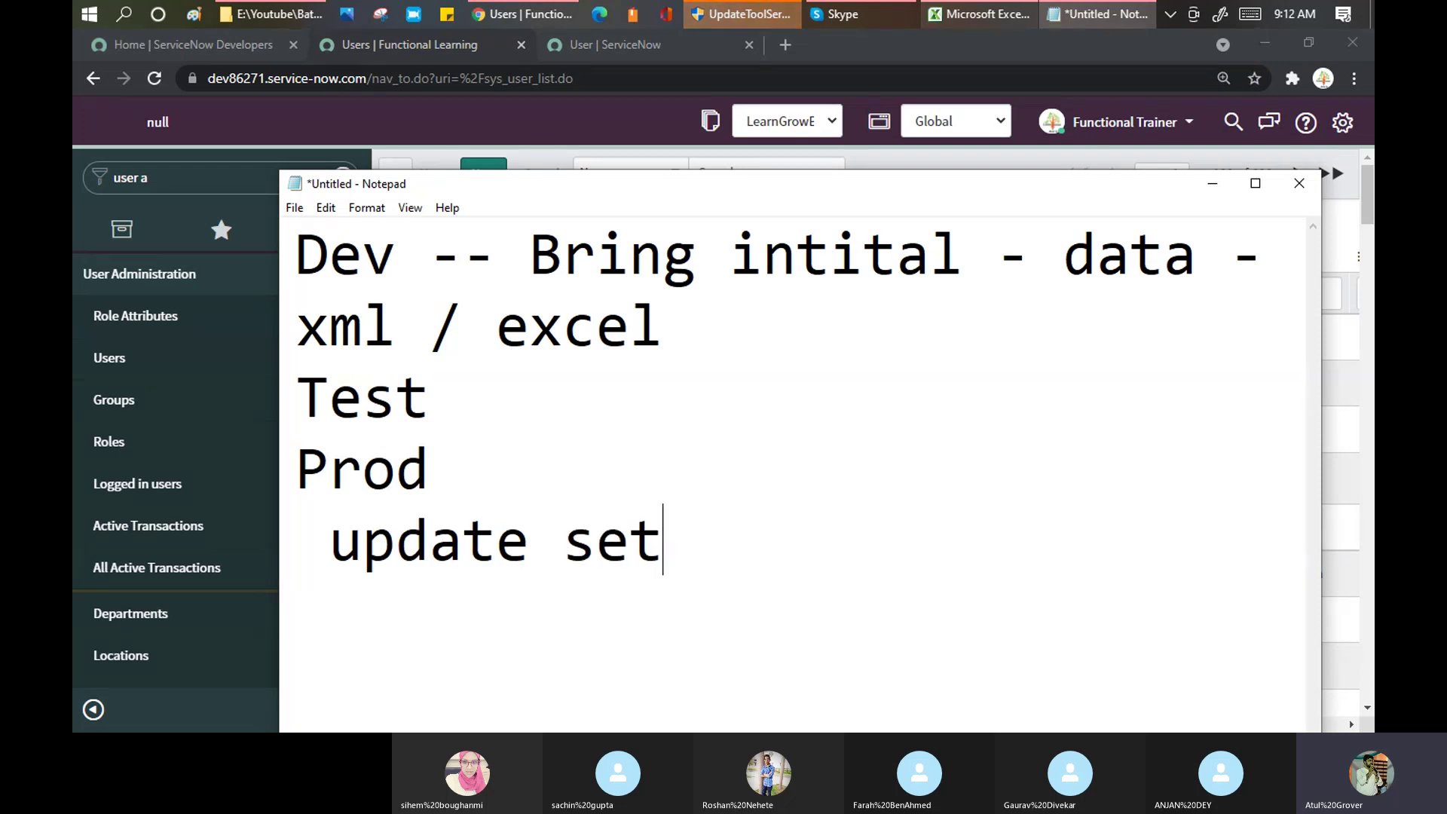
pyautogui.moveTo(296, 250); pyautogui.dragTo(449, 442)
pyautogui.moveTo(332, 539); pyautogui.dragTo(707, 570)
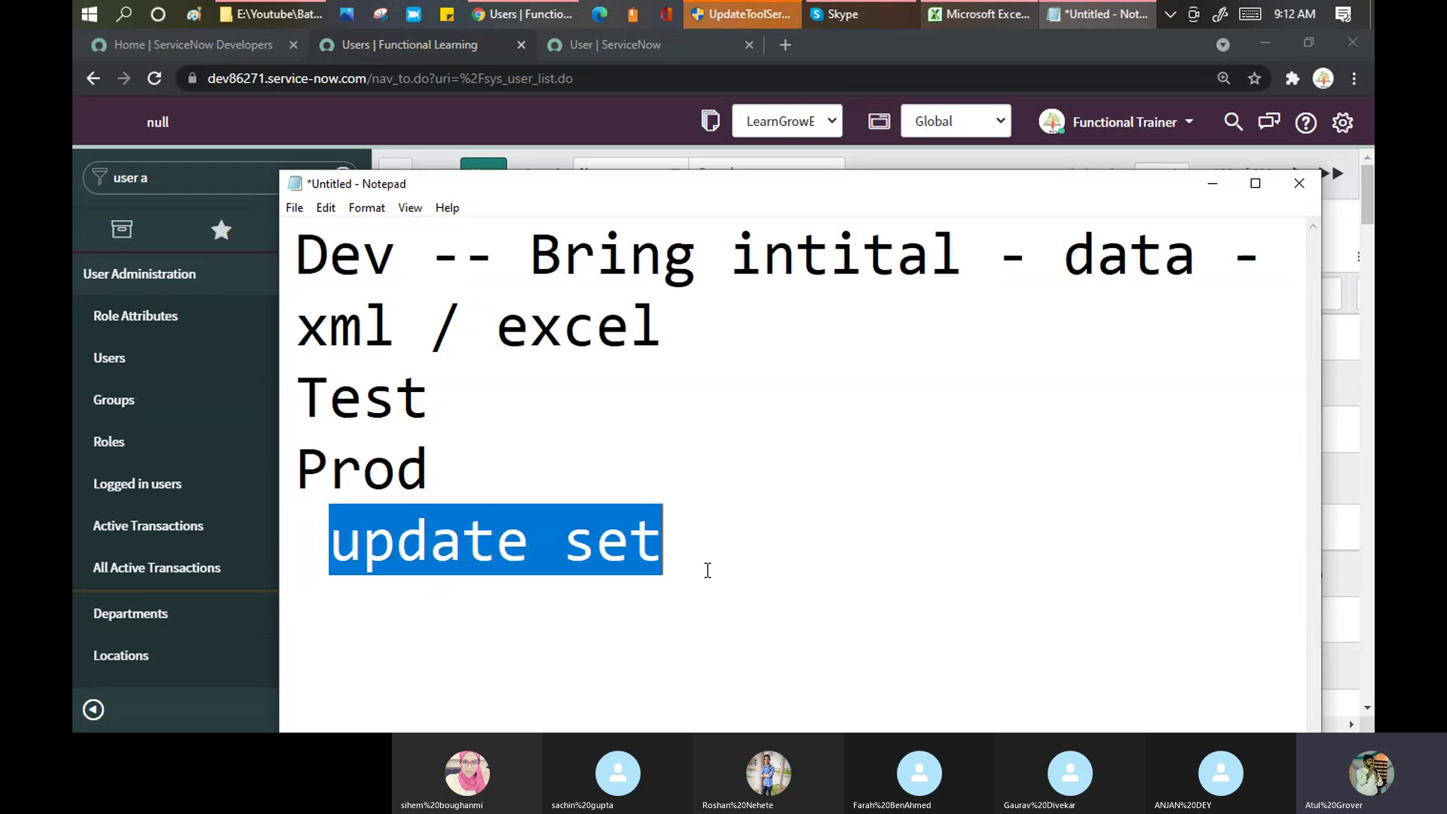
pyautogui.click(581, 106)
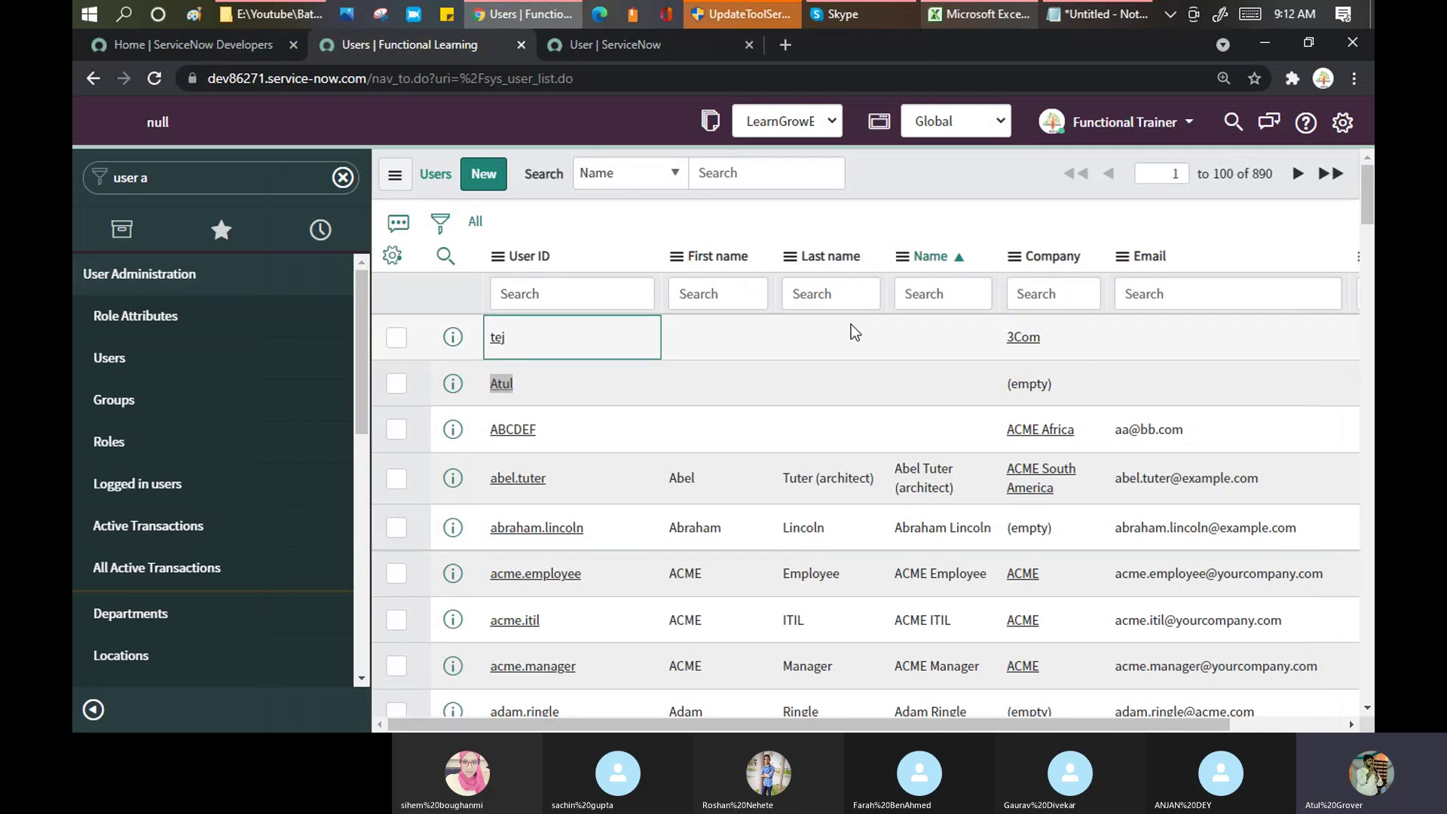
# Step: Choose Import from the User ID column menu to open the User Excel import page
pyautogui.click(499, 257)
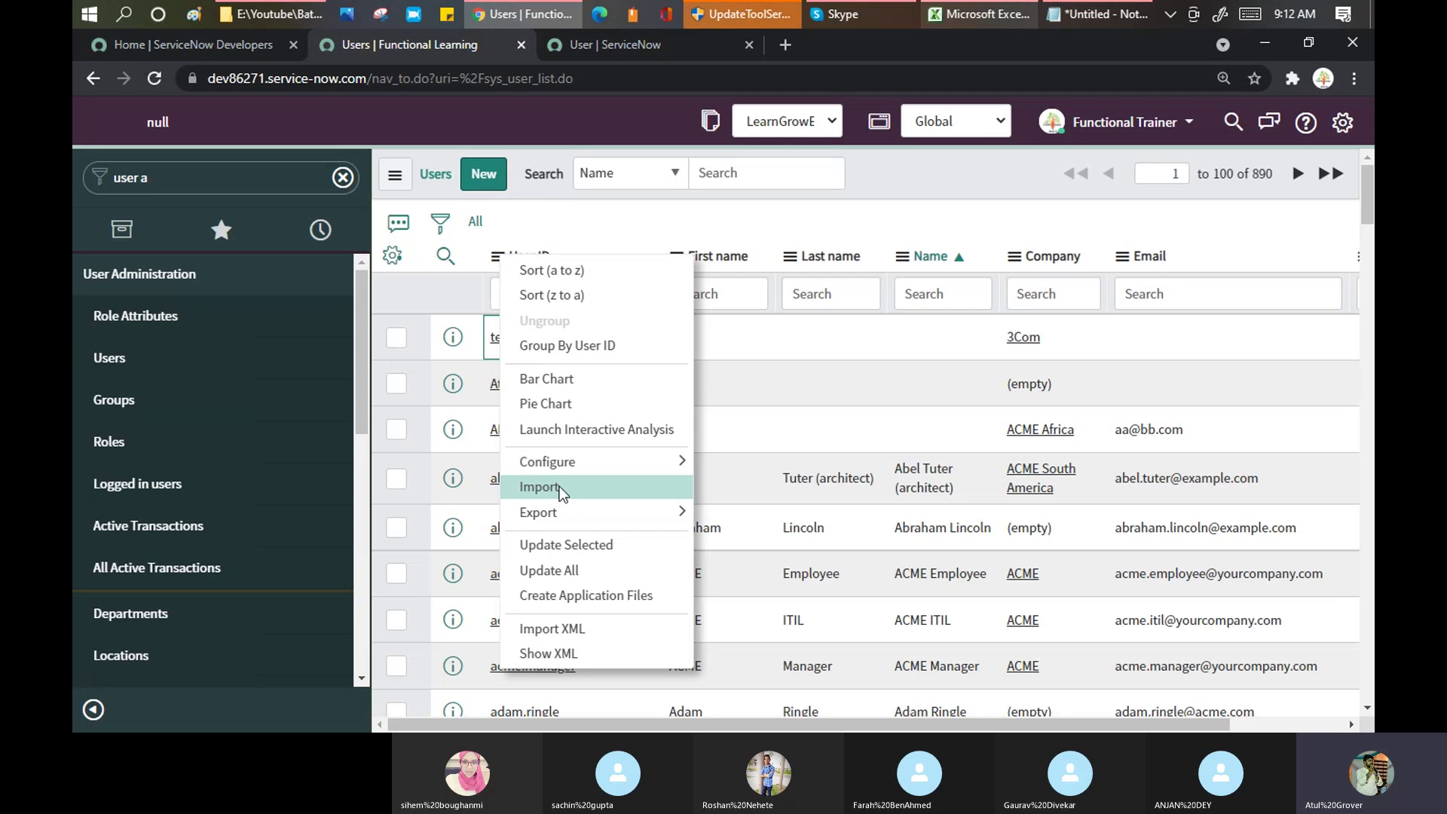
pyautogui.click(560, 486)
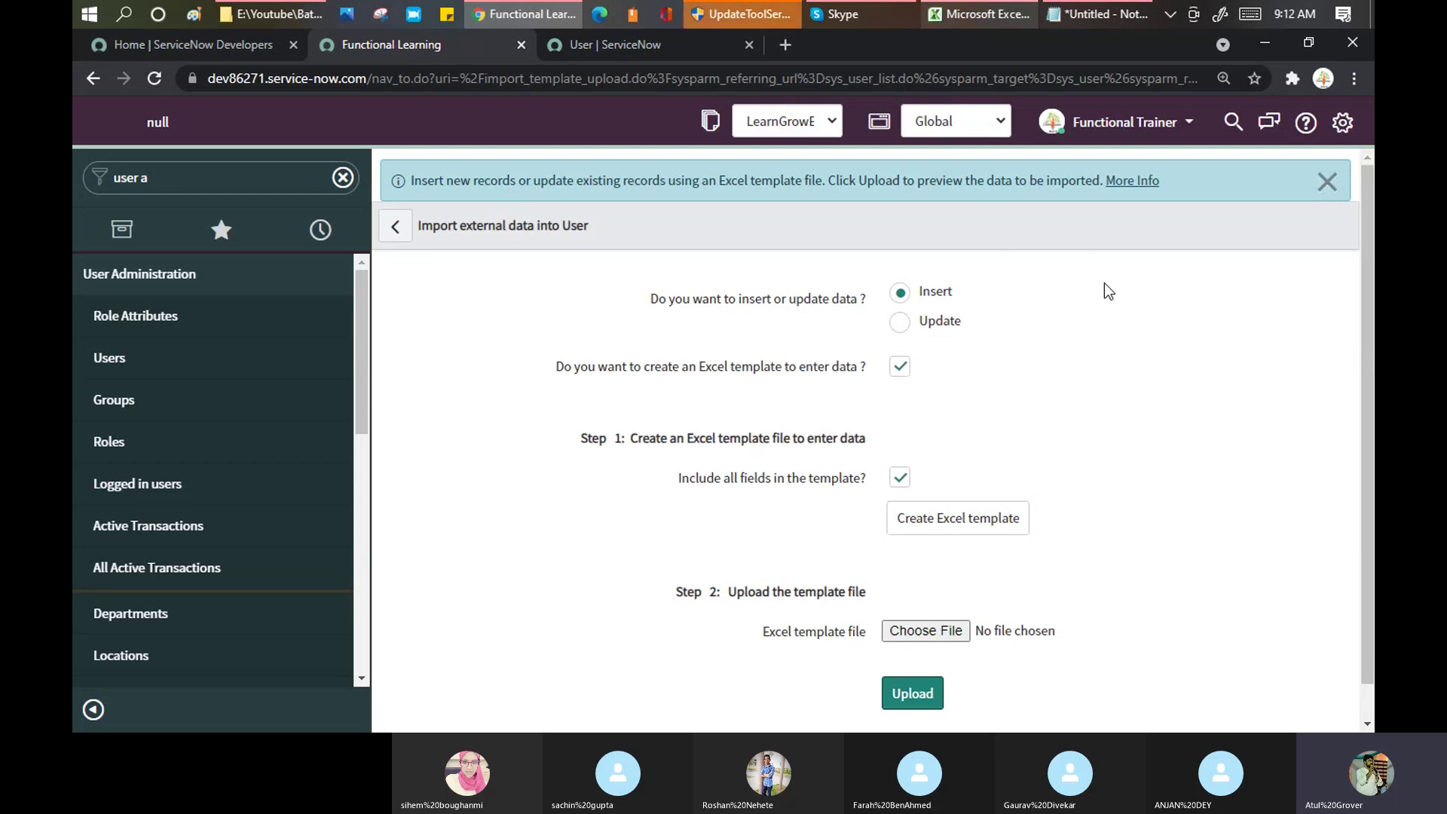
# Step: Export an Insert Excel template with all User fields and download it as sys_user (2).xlsx
pyautogui.click(1326, 182)
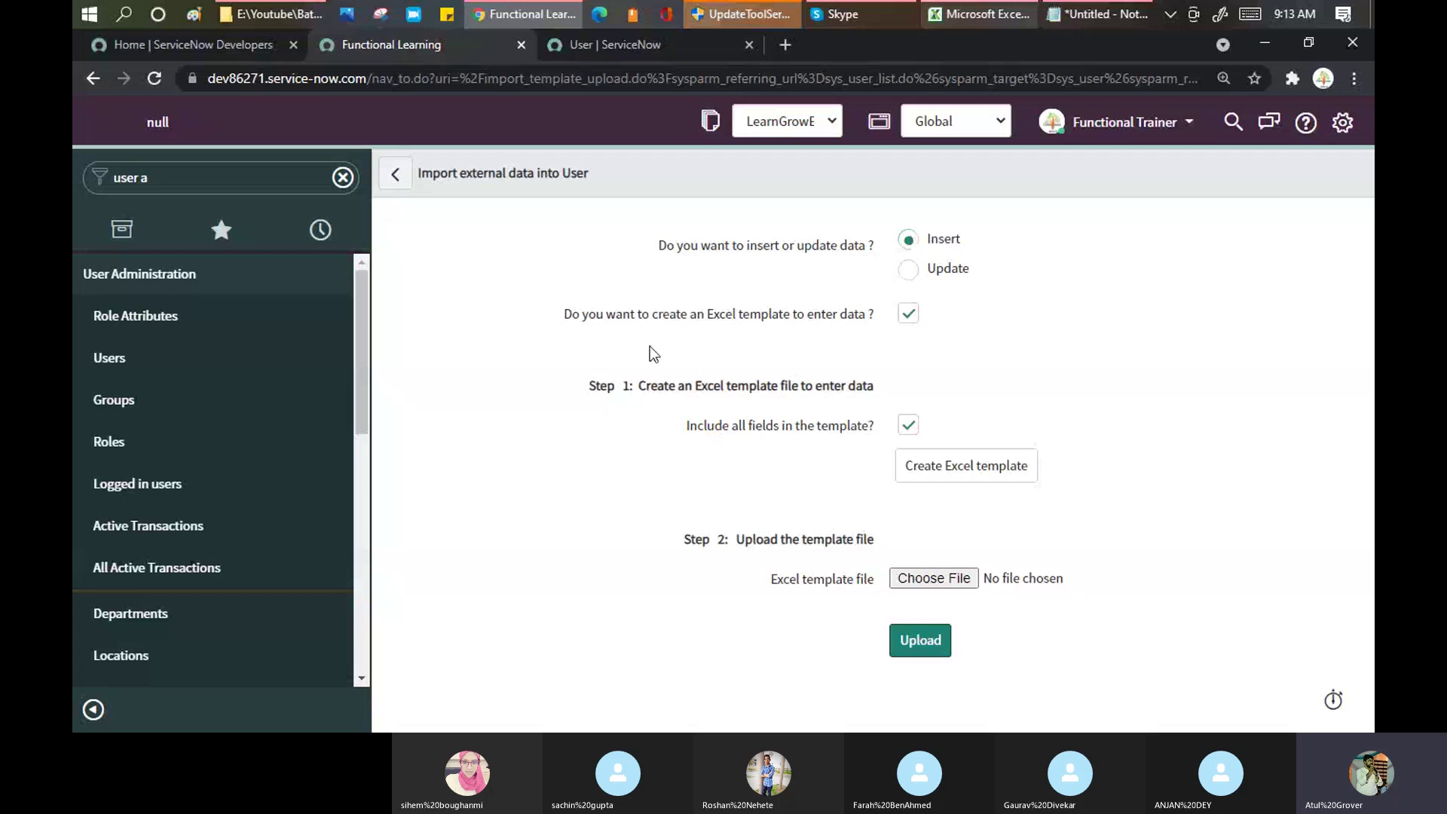
pyautogui.moveTo(623, 314); pyautogui.dragTo(913, 321)
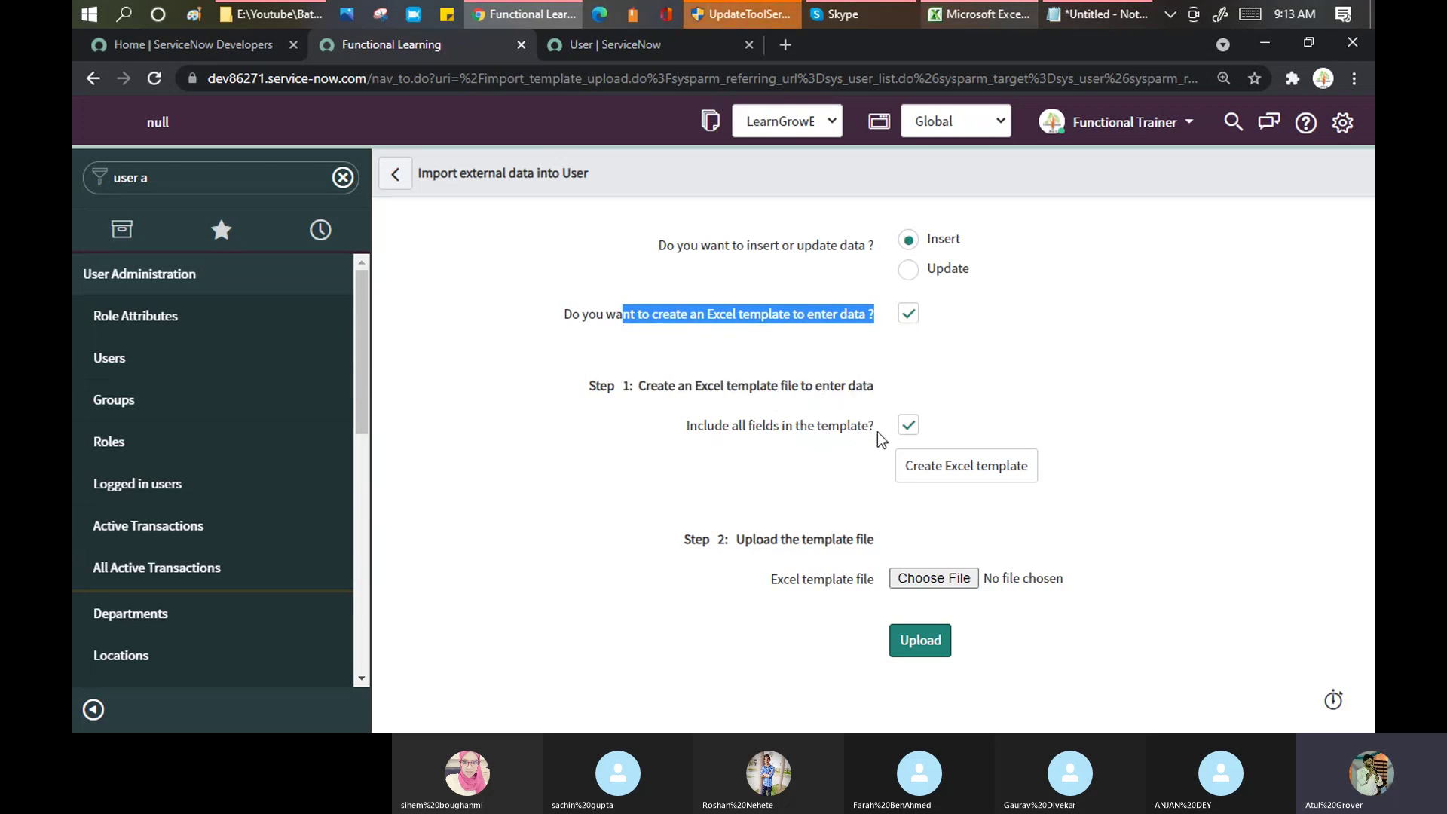
pyautogui.click(917, 425)
pyautogui.click(916, 426)
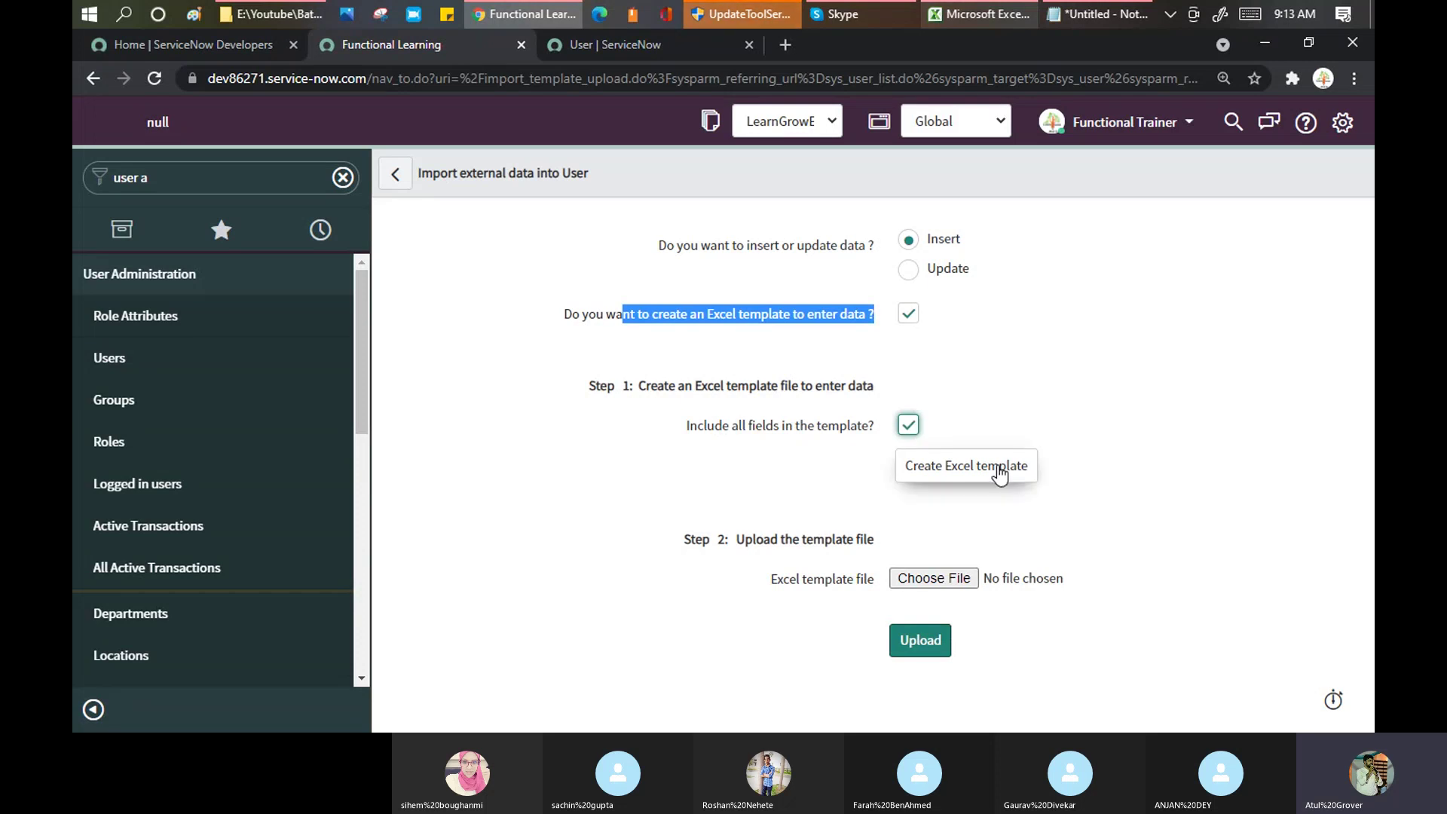
pyautogui.click(954, 476)
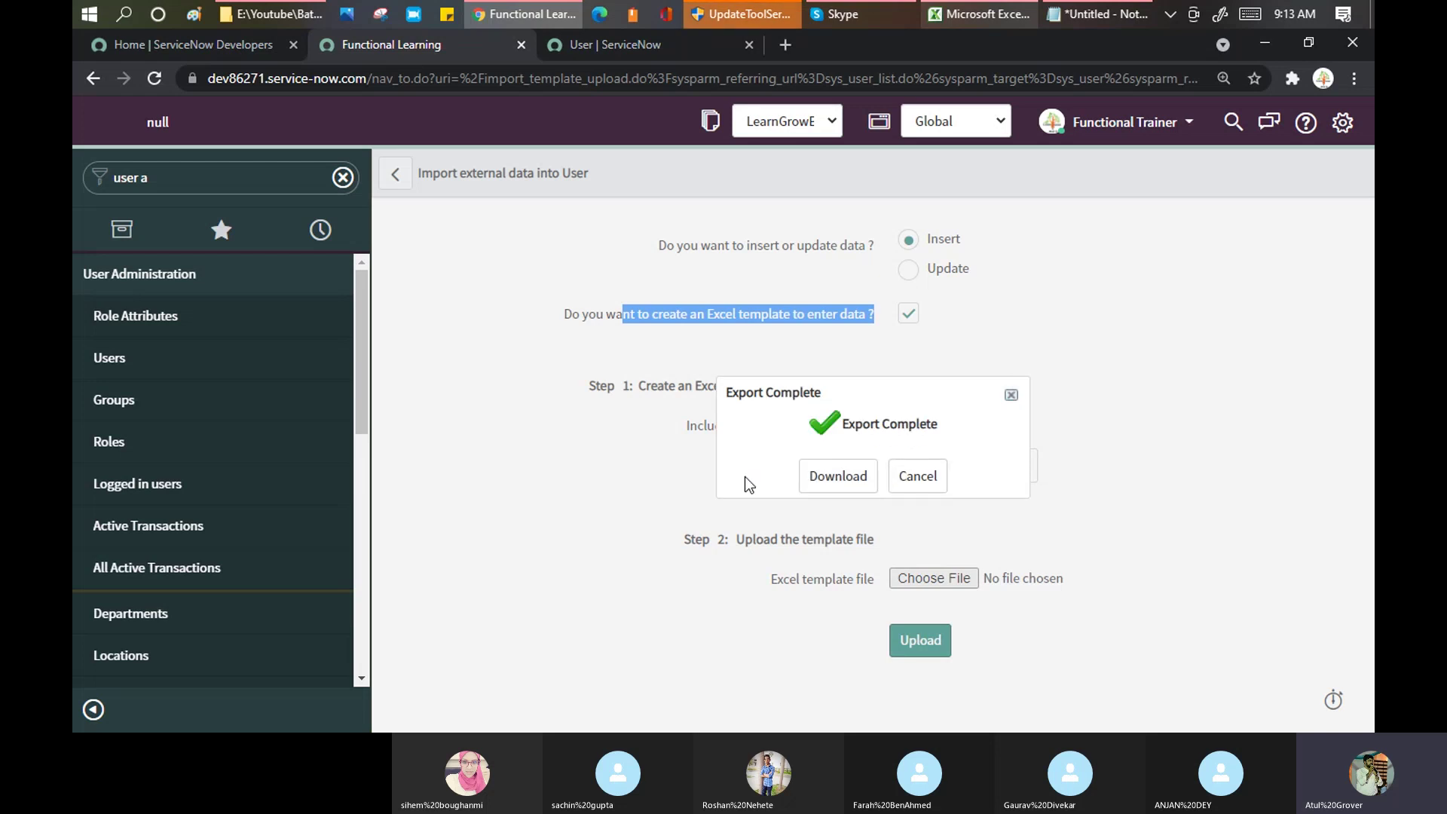
pyautogui.click(828, 482)
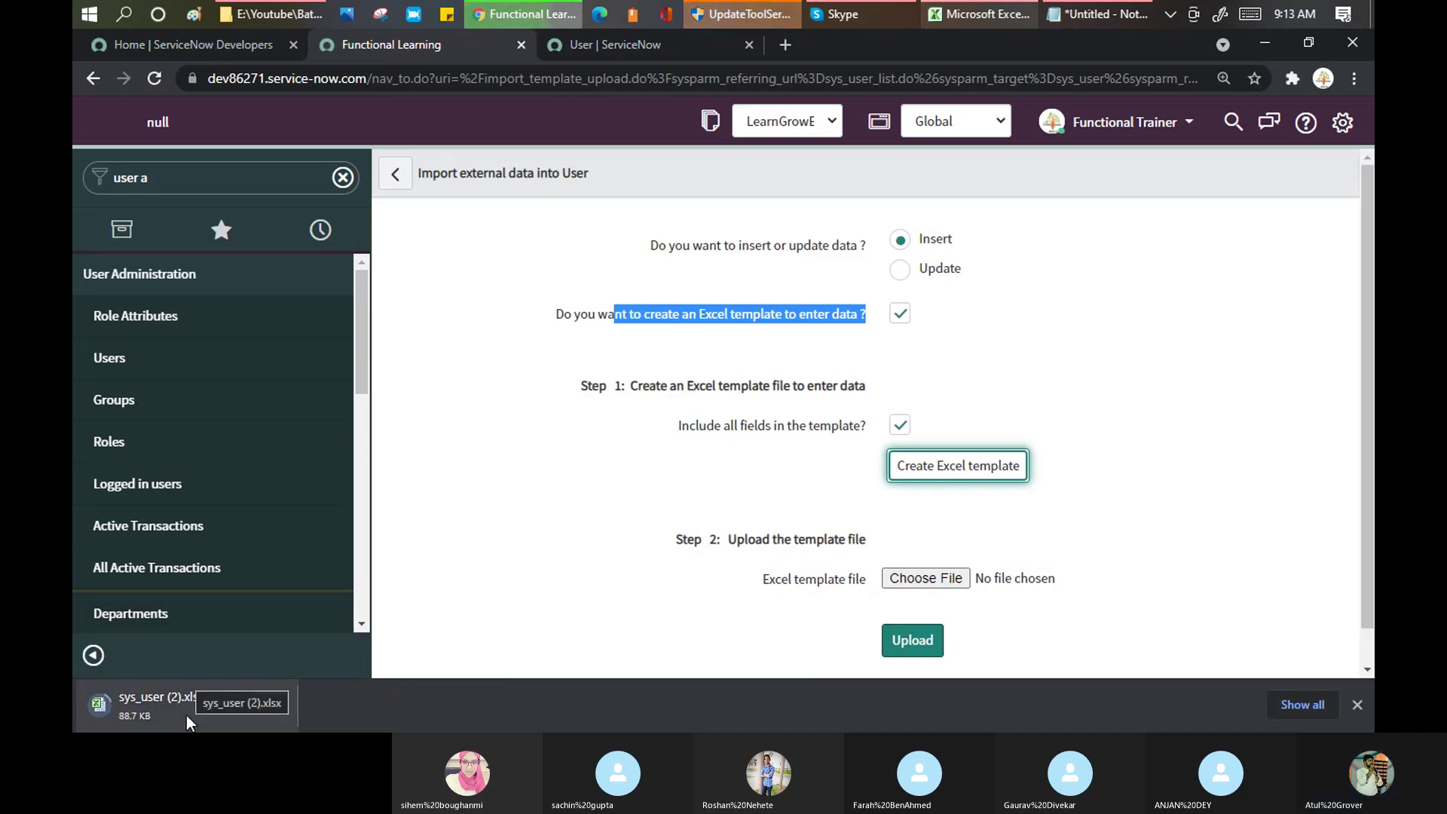
# Step: Open the downloaded sys_user (2).xlsx template, then switch to the other instance's User tab
pyautogui.click(172, 702)
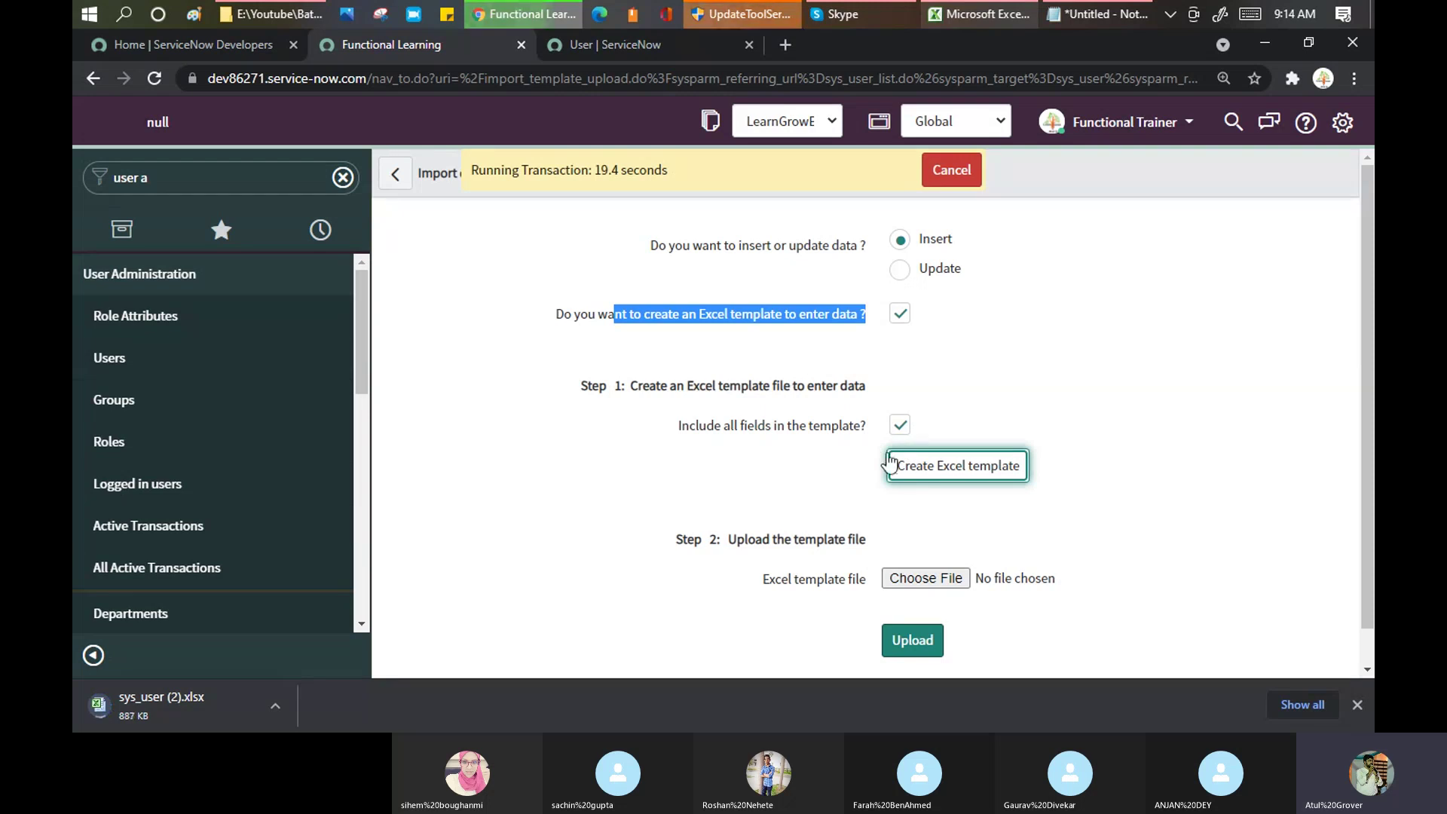
pyautogui.click(658, 320)
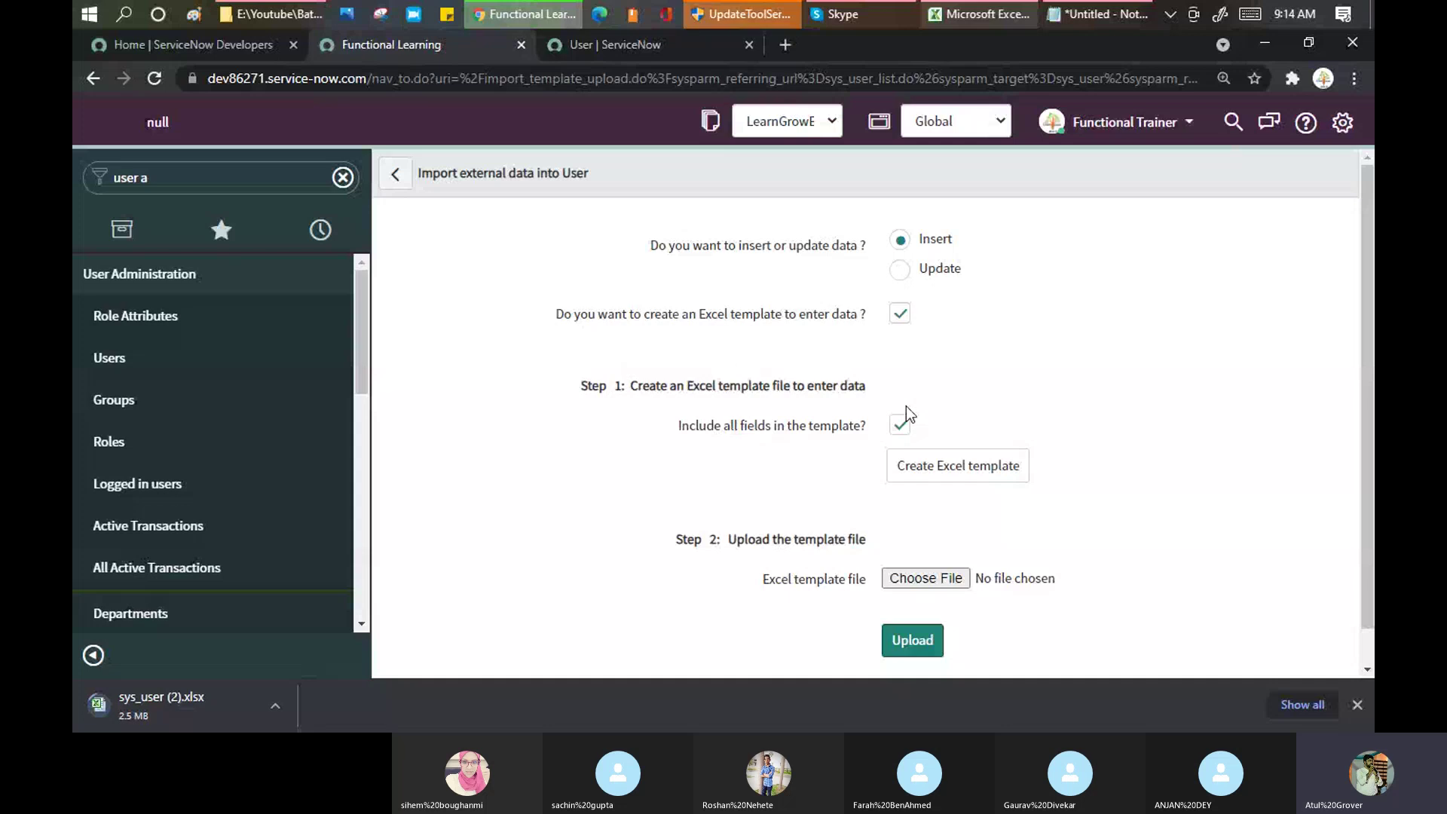
pyautogui.hotkey('ctrl', 'Tab')
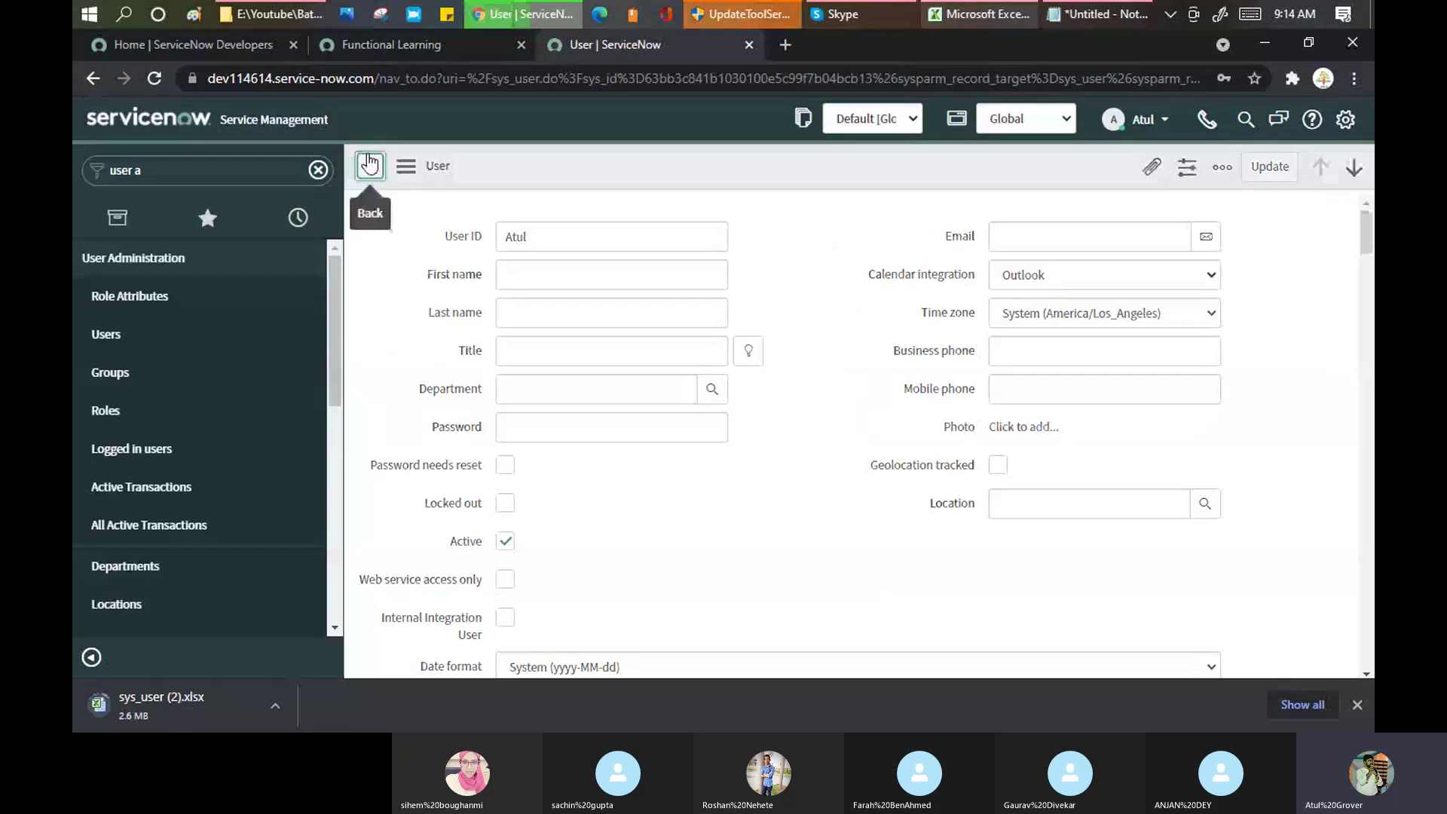
# Step: Go back from the user record to the Users list
pyautogui.click(369, 163)
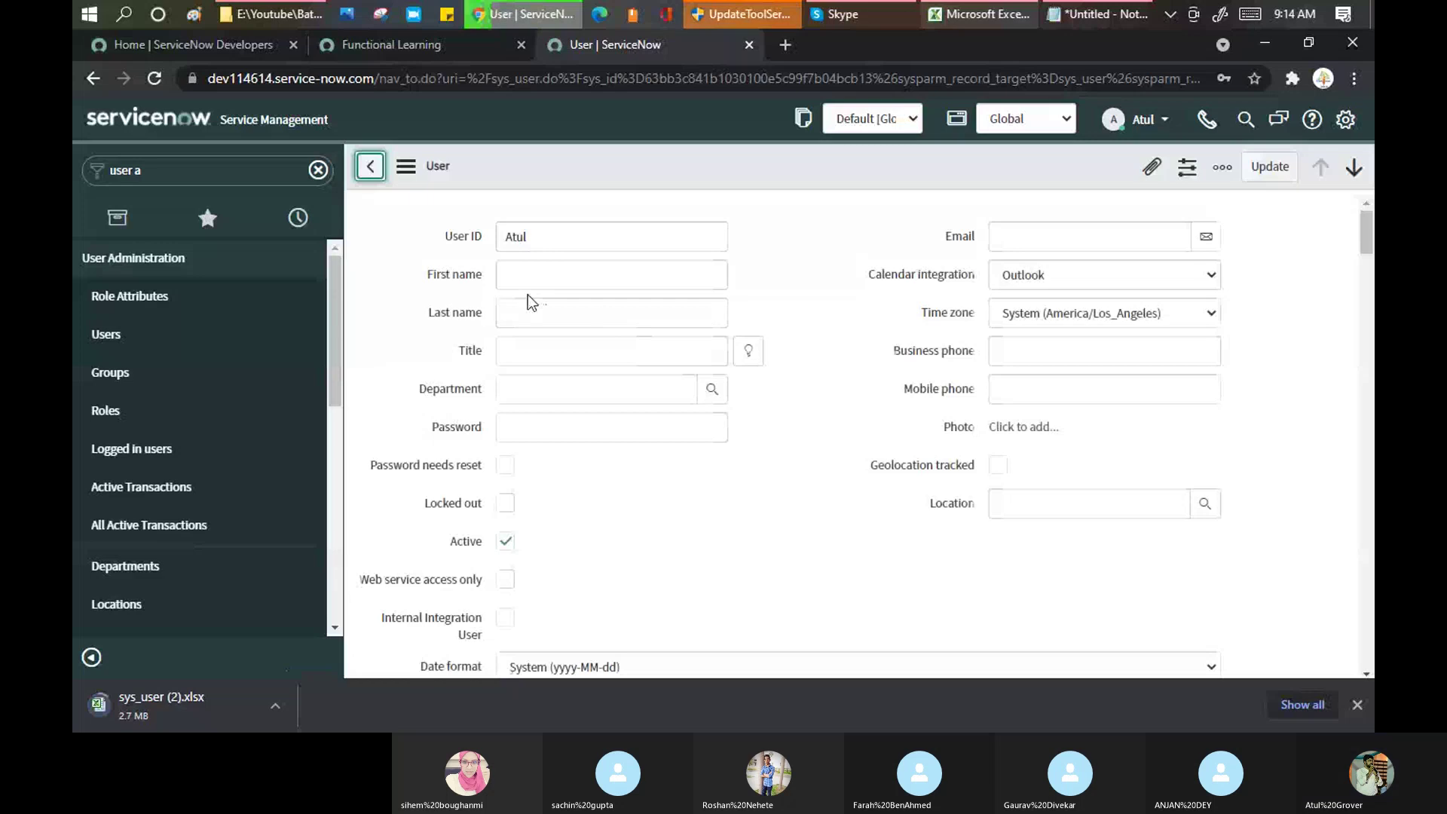
pyautogui.click(371, 173)
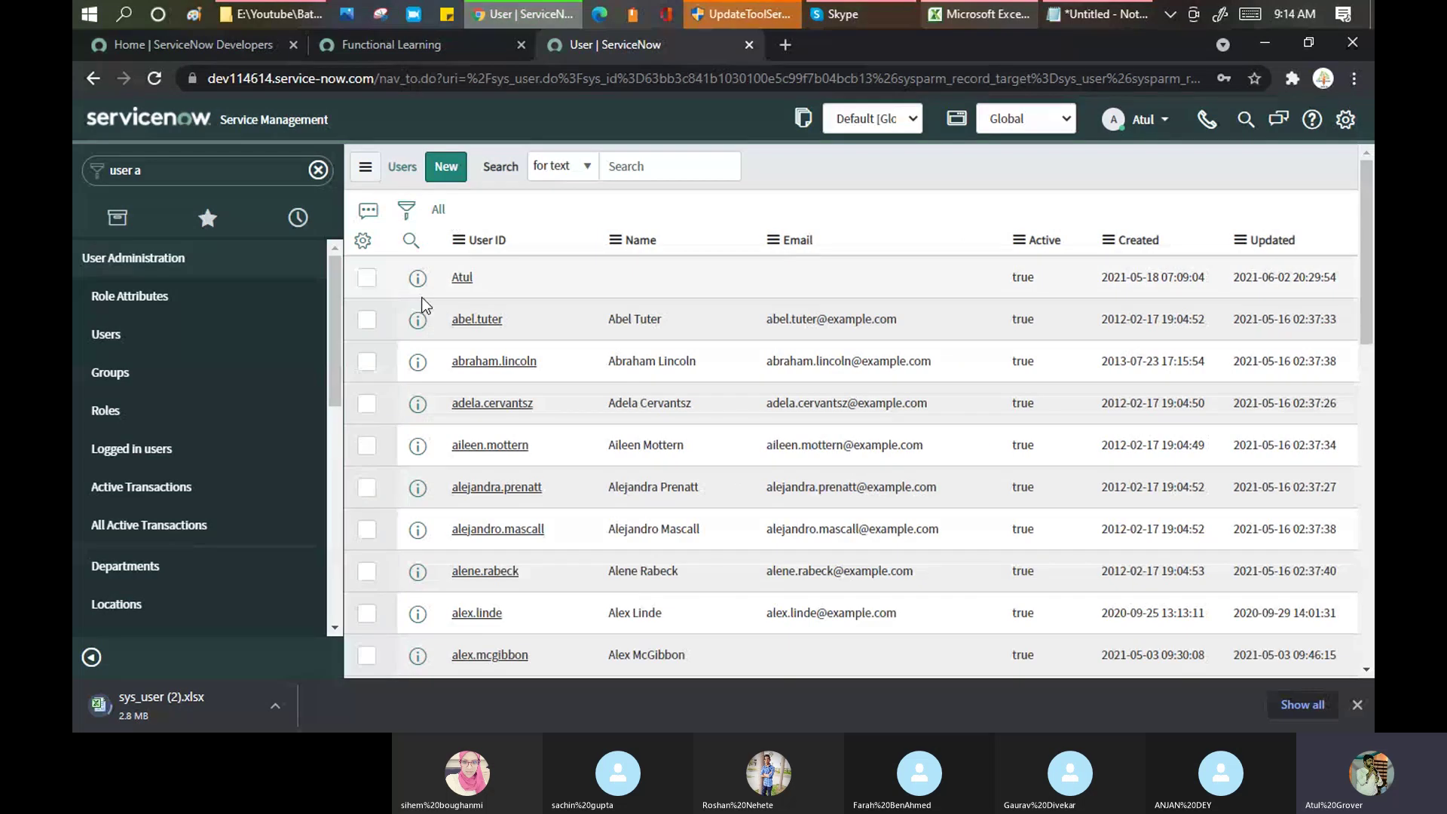
pyautogui.rightClick(455, 240)
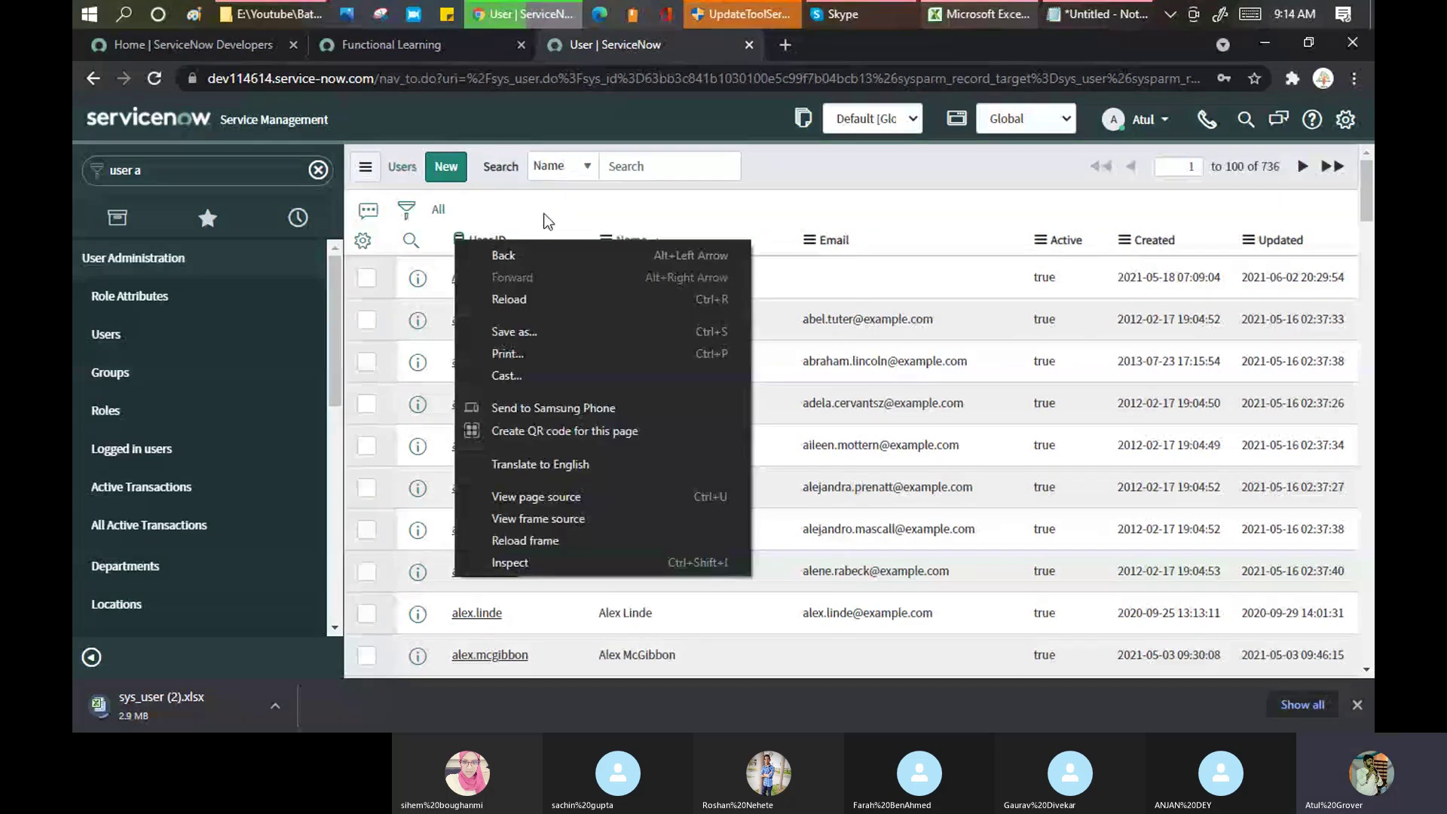
pyautogui.click(549, 208)
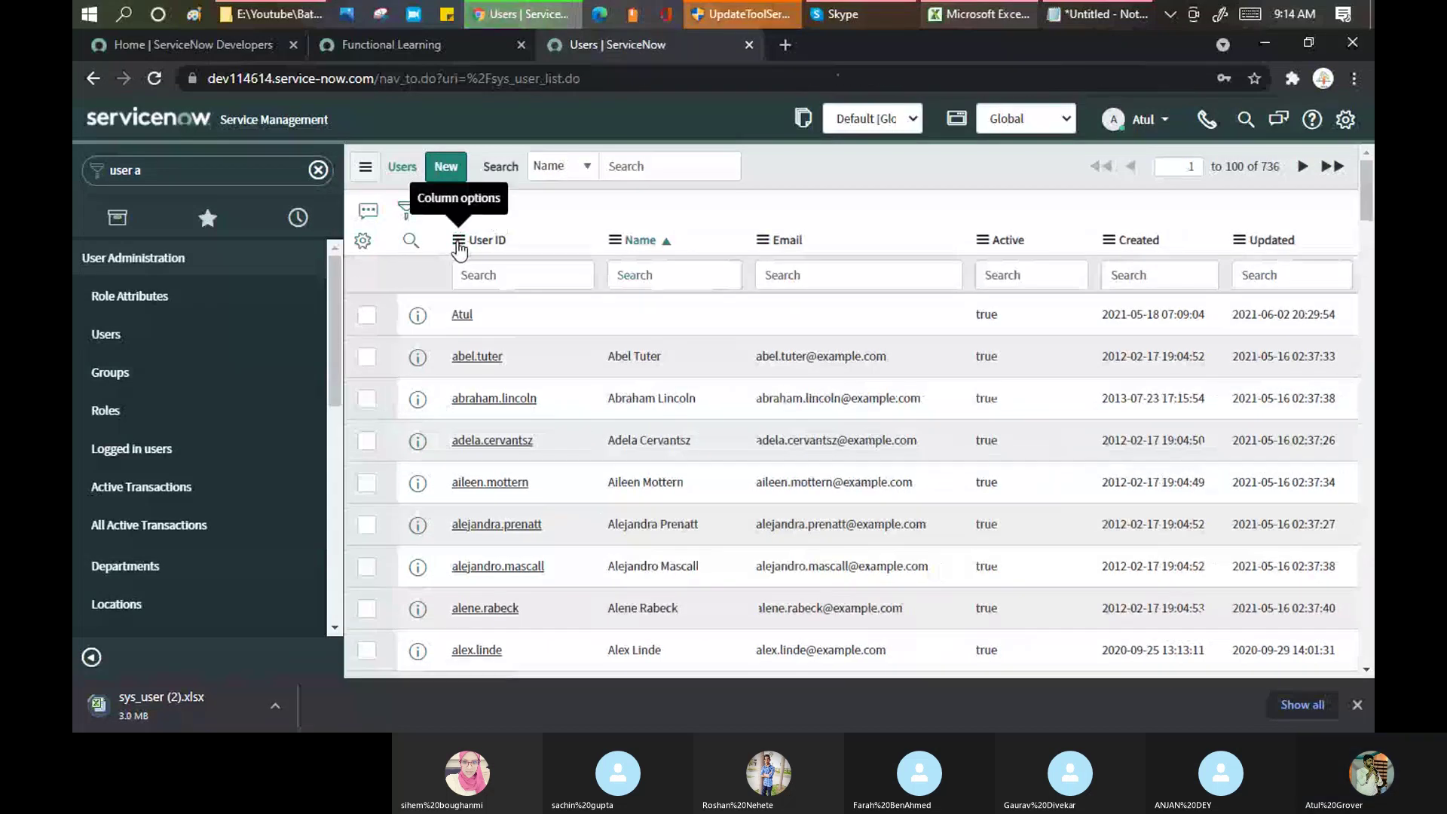
# Step: From the User ID column menu, import into User and open the downloaded Excel template
pyautogui.click(457, 241)
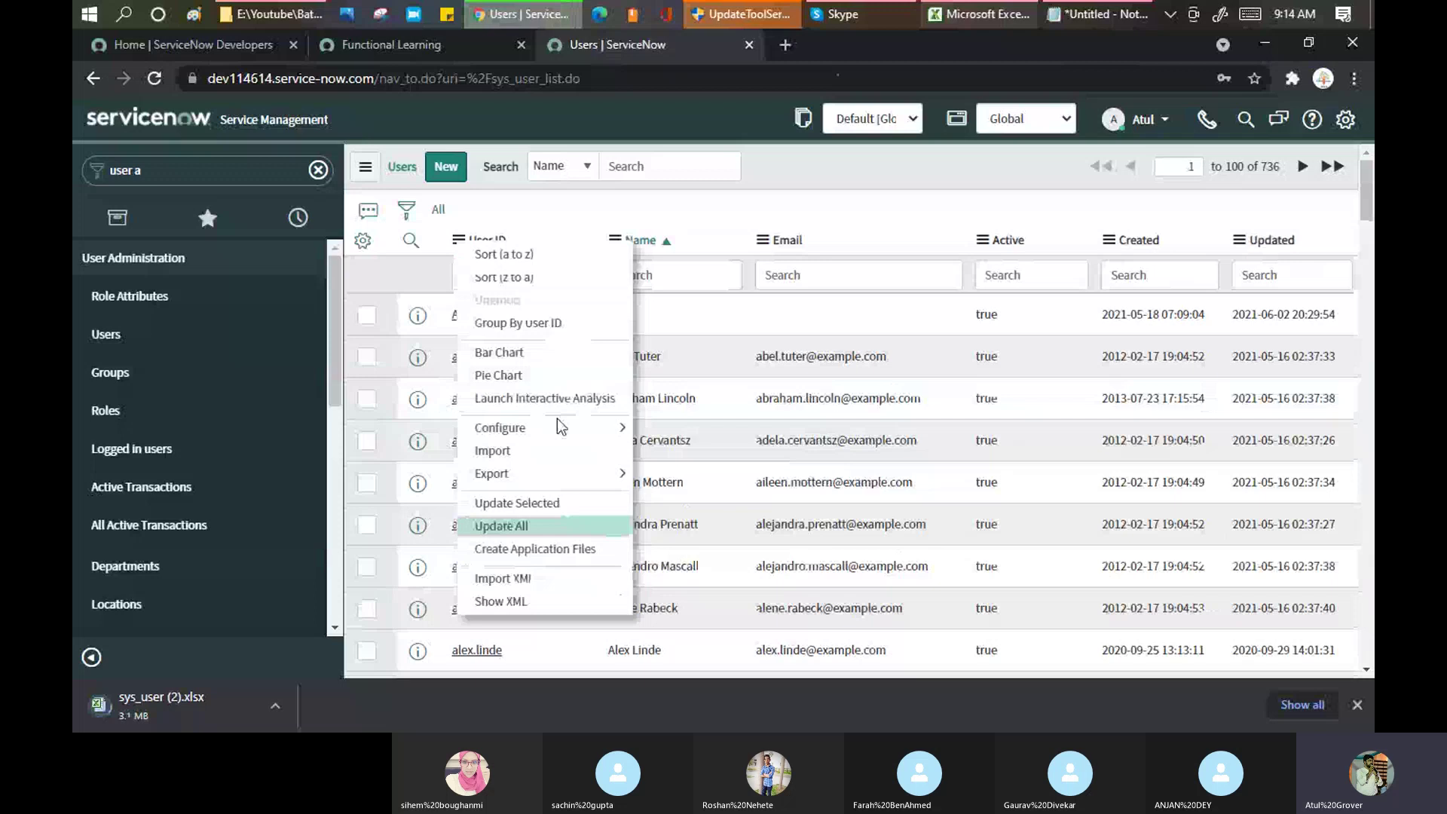
pyautogui.click(515, 460)
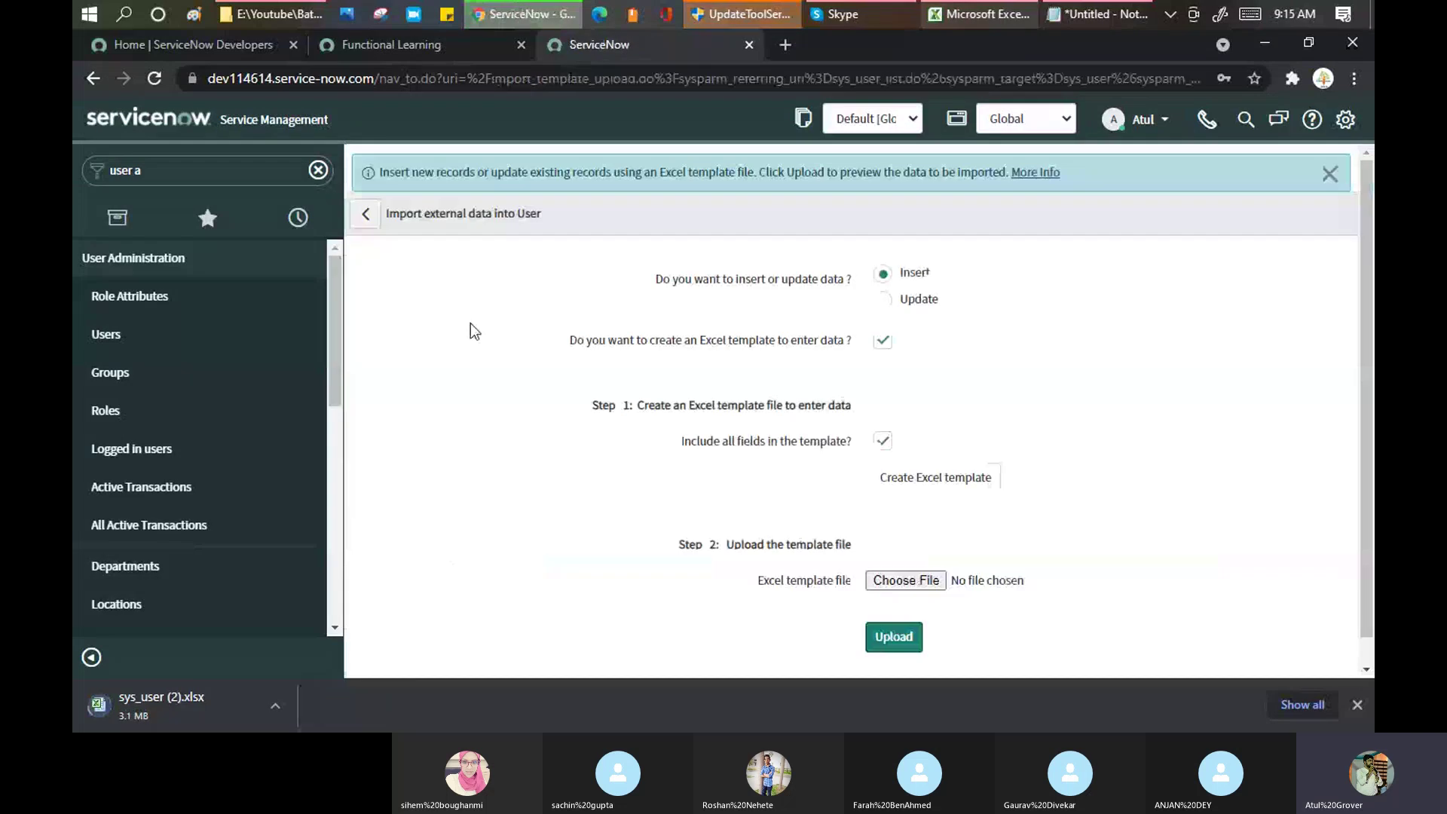
pyautogui.click(872, 476)
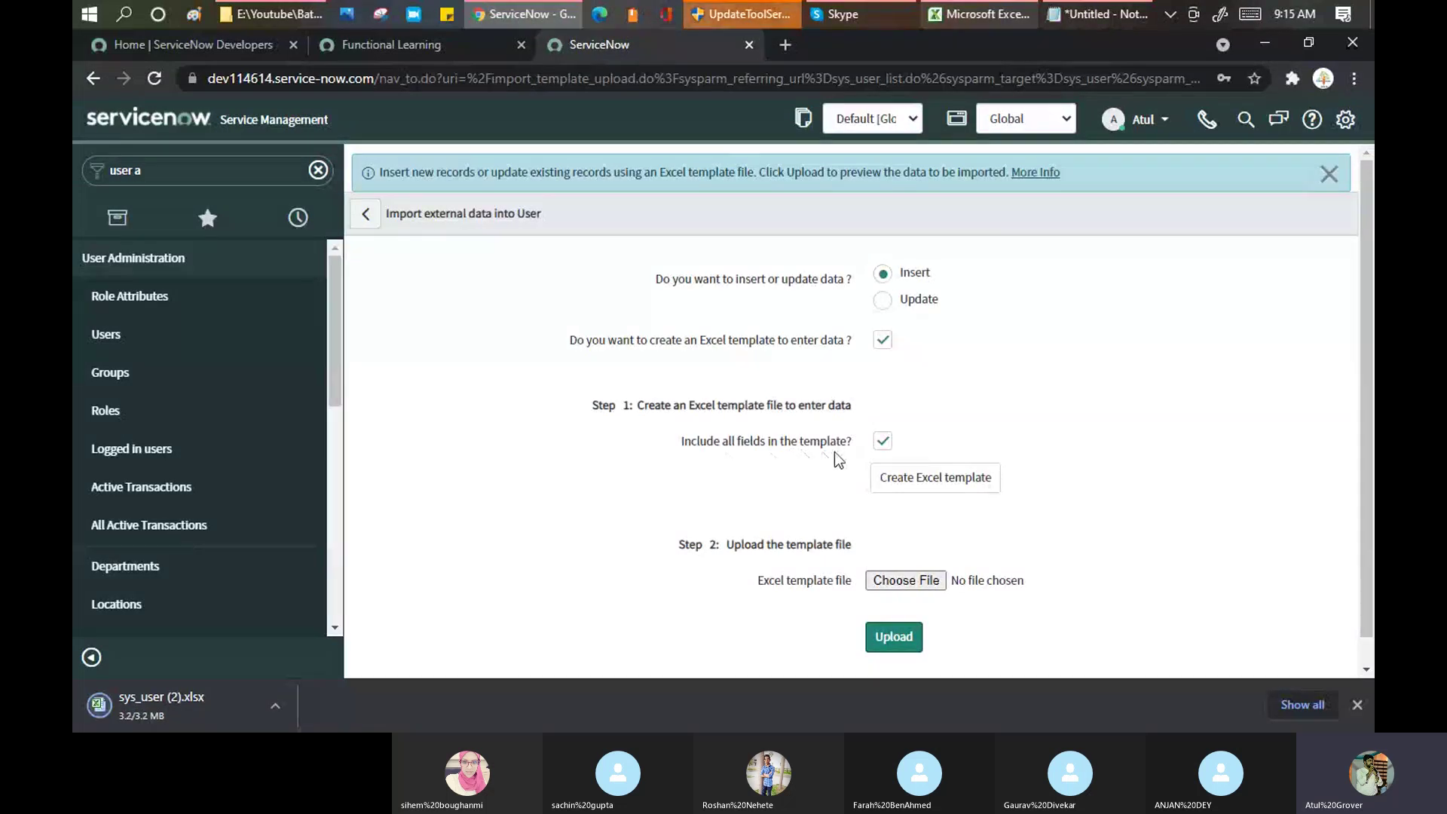
pyautogui.click(190, 709)
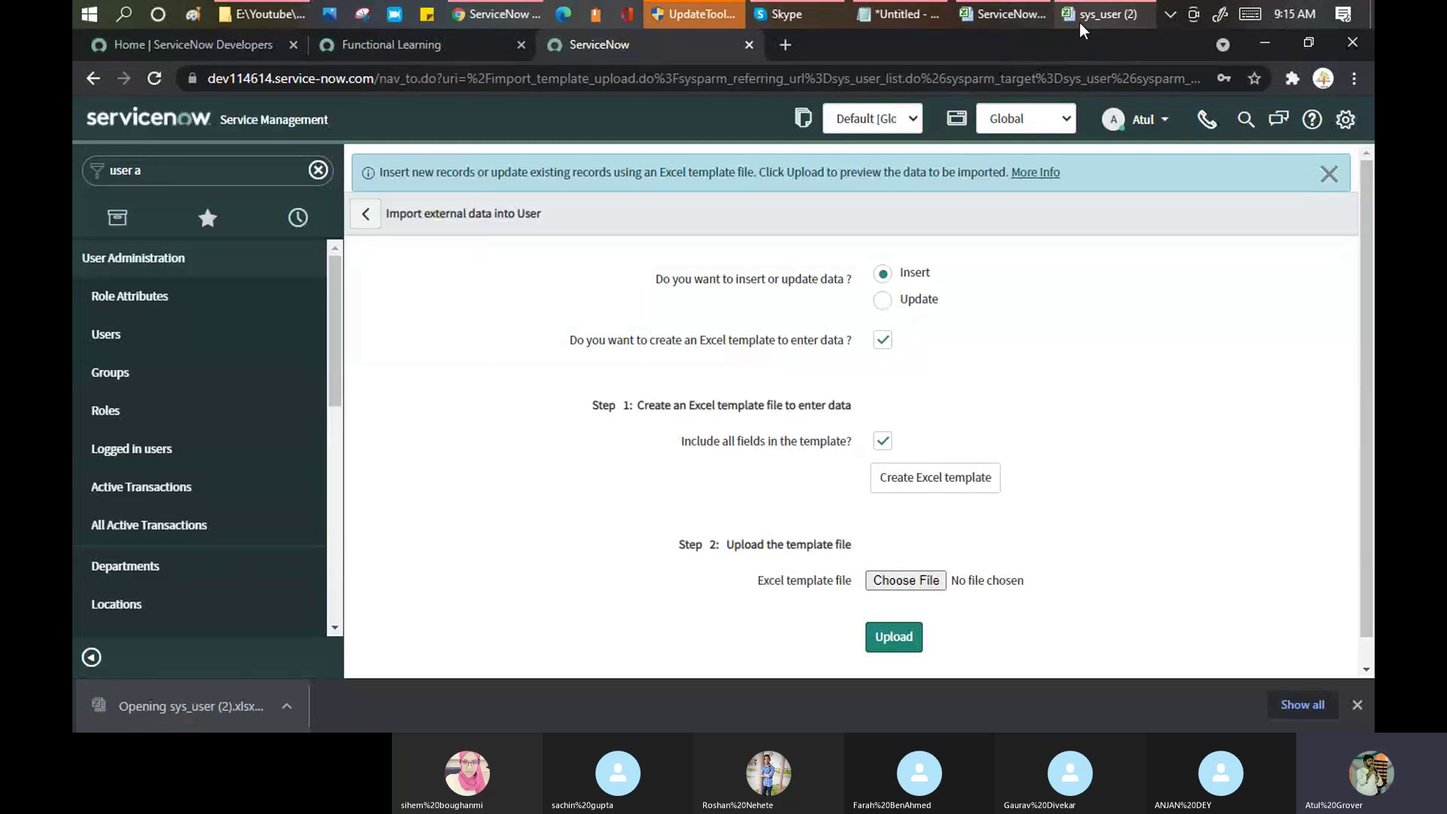
# Step: Enable editing of sys_user (2).xlsx, skim the Directions sheet, and go to Page 1
pyautogui.click(1089, 15)
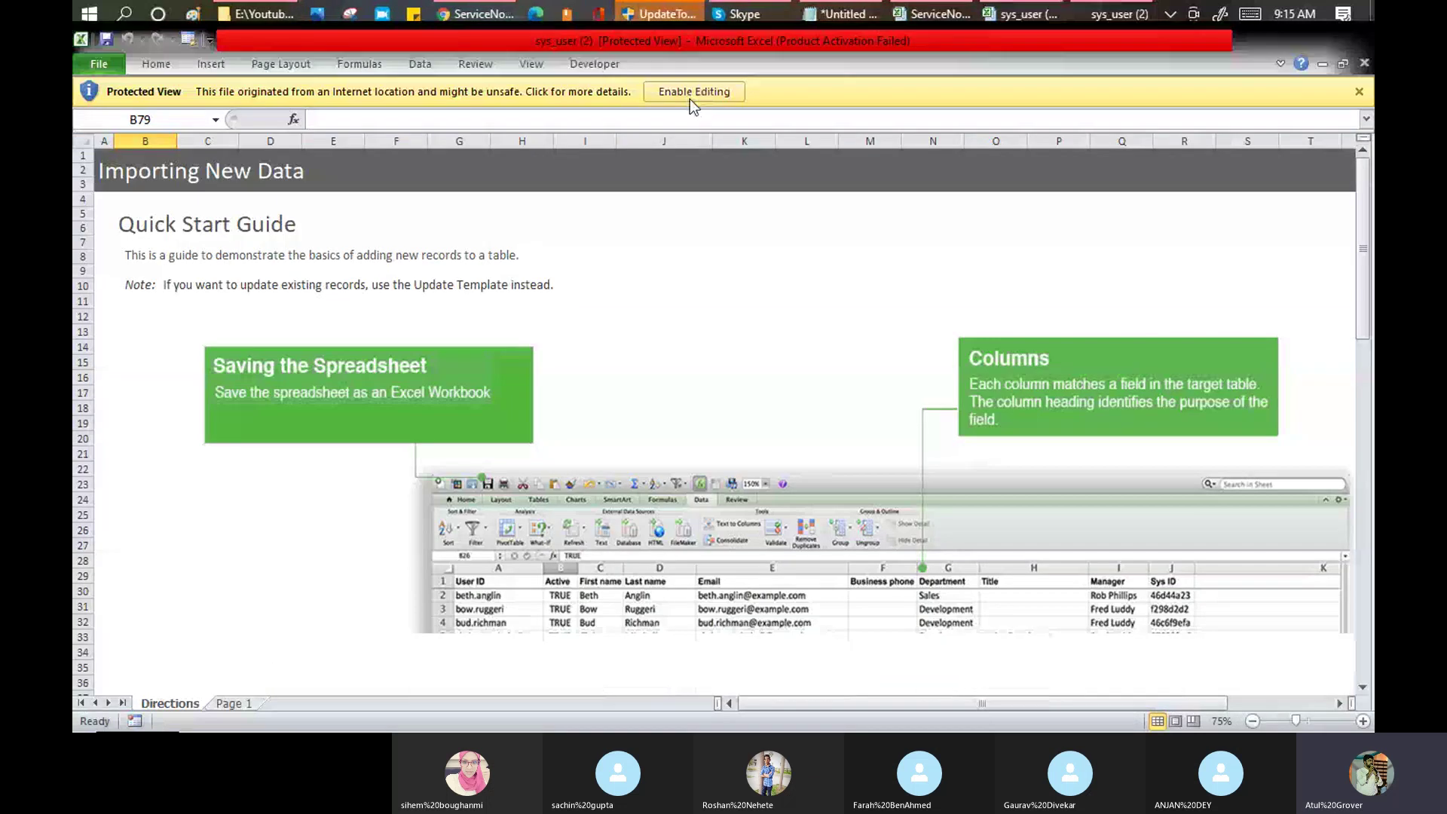
pyautogui.click(690, 98)
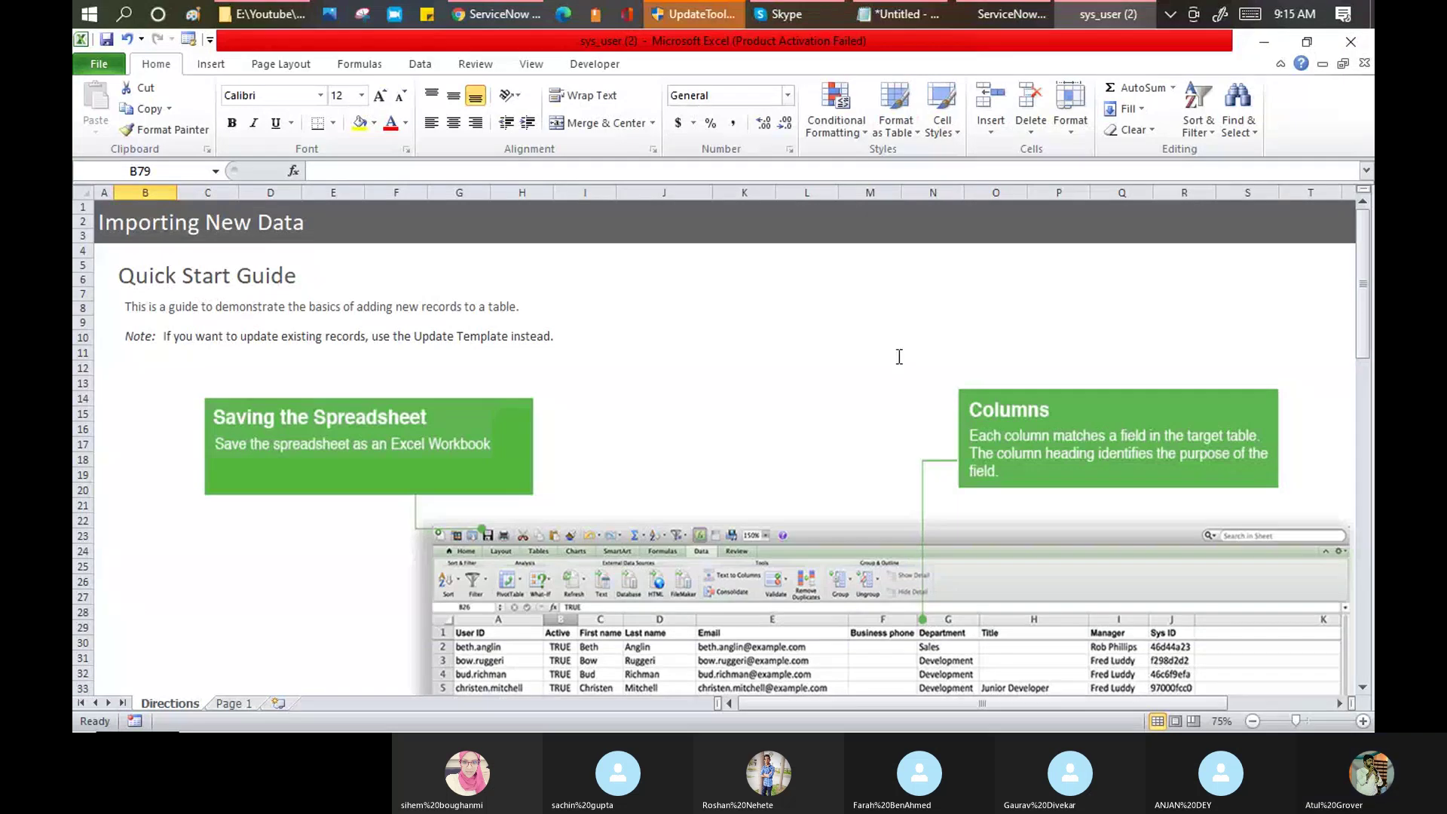
pyautogui.scroll(-5, 897, 355)
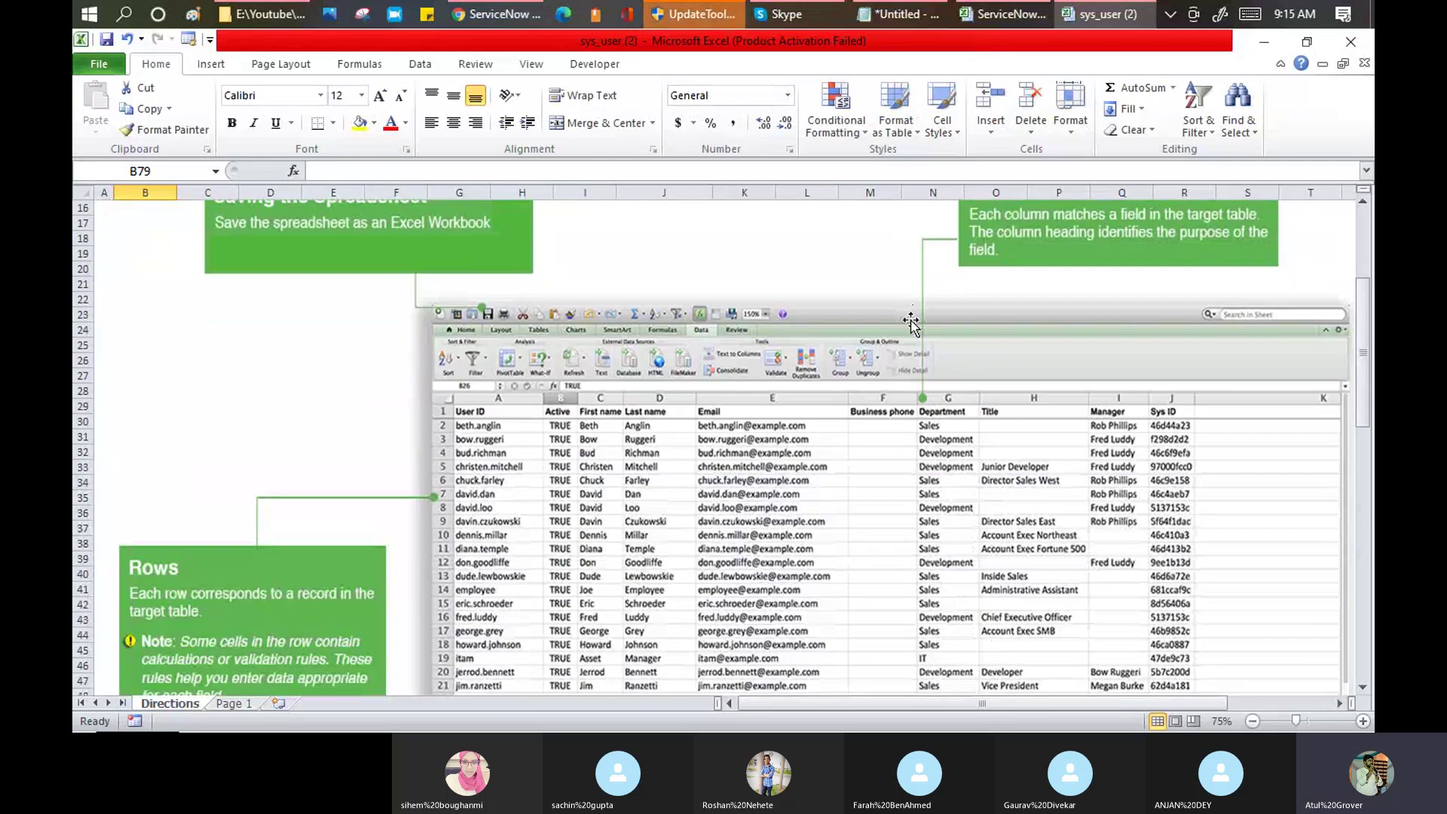
pyautogui.scroll(-4, 911, 322)
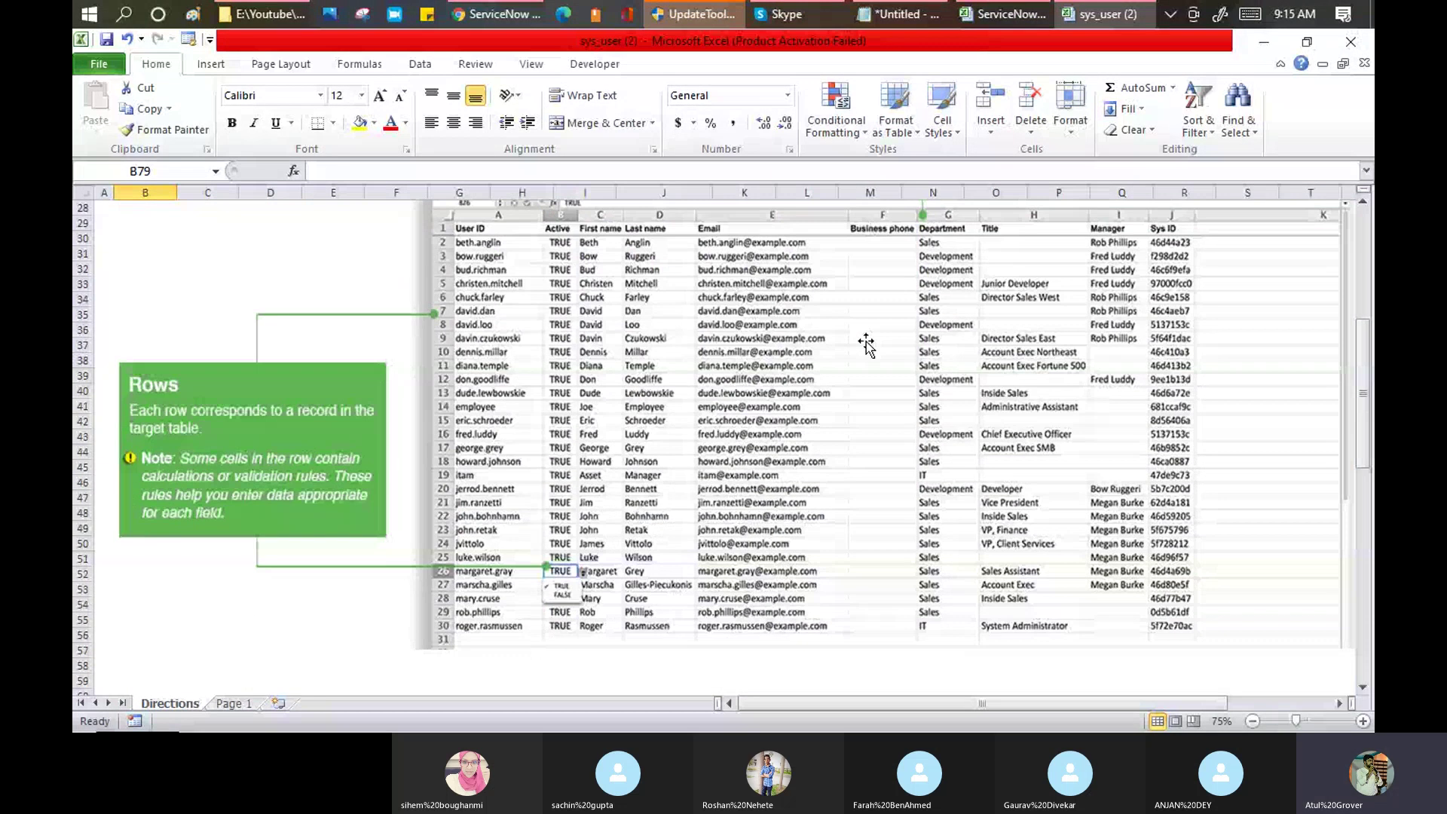
pyautogui.scroll(-5, 866, 341)
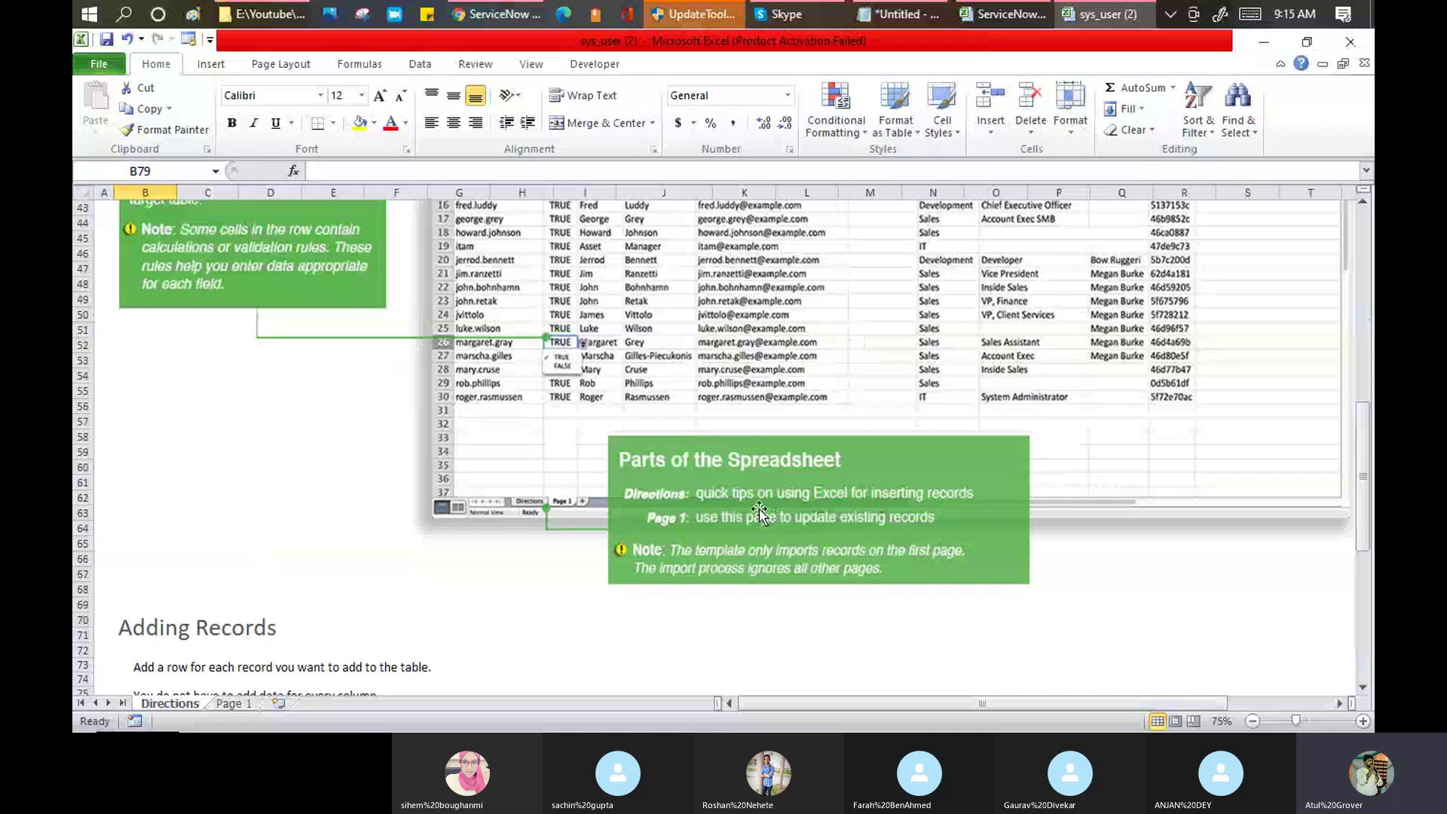
pyautogui.click(240, 706)
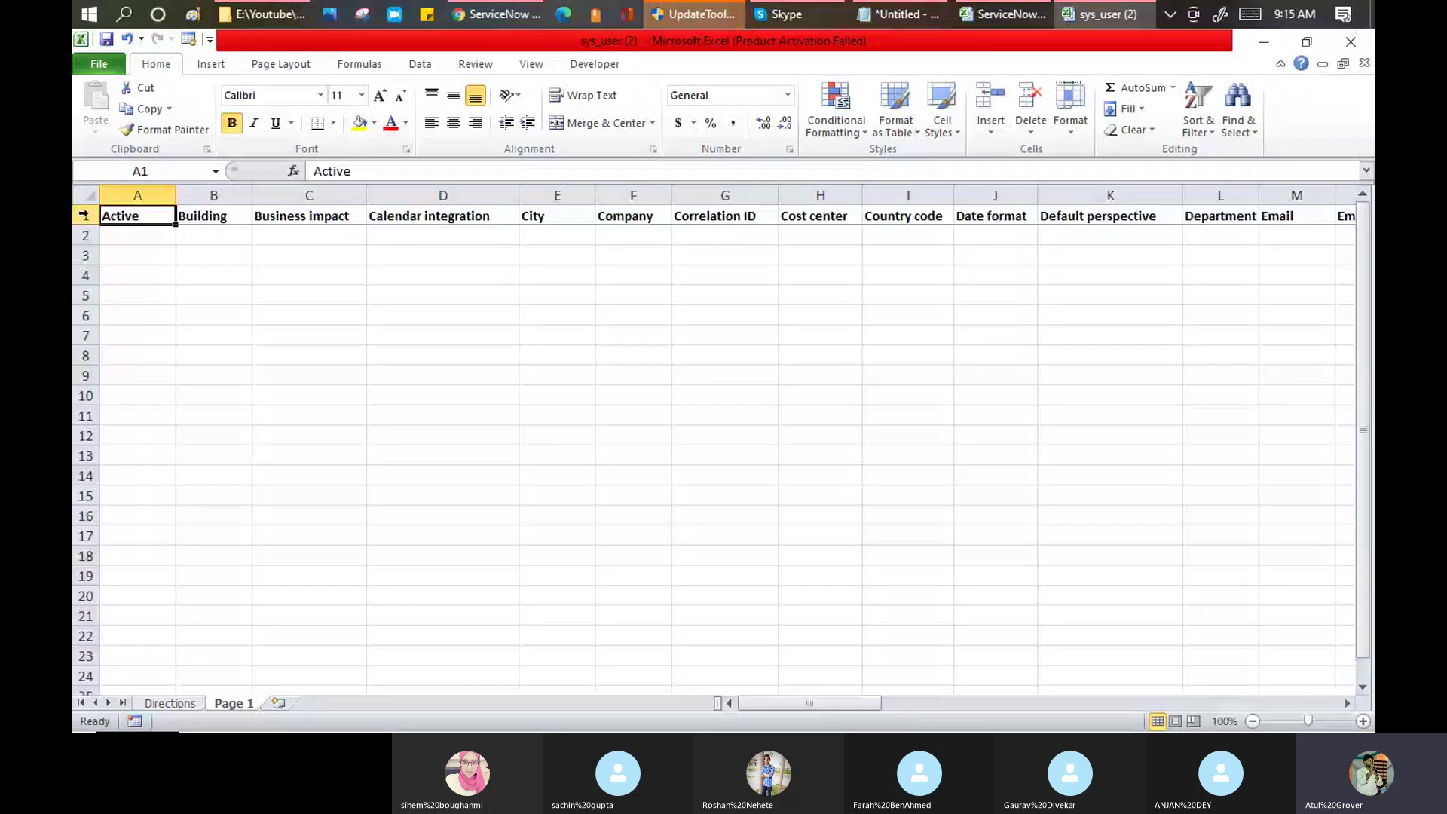
# Step: Inspect the Business impact dropdown choices for cell C2
pyautogui.click(83, 215)
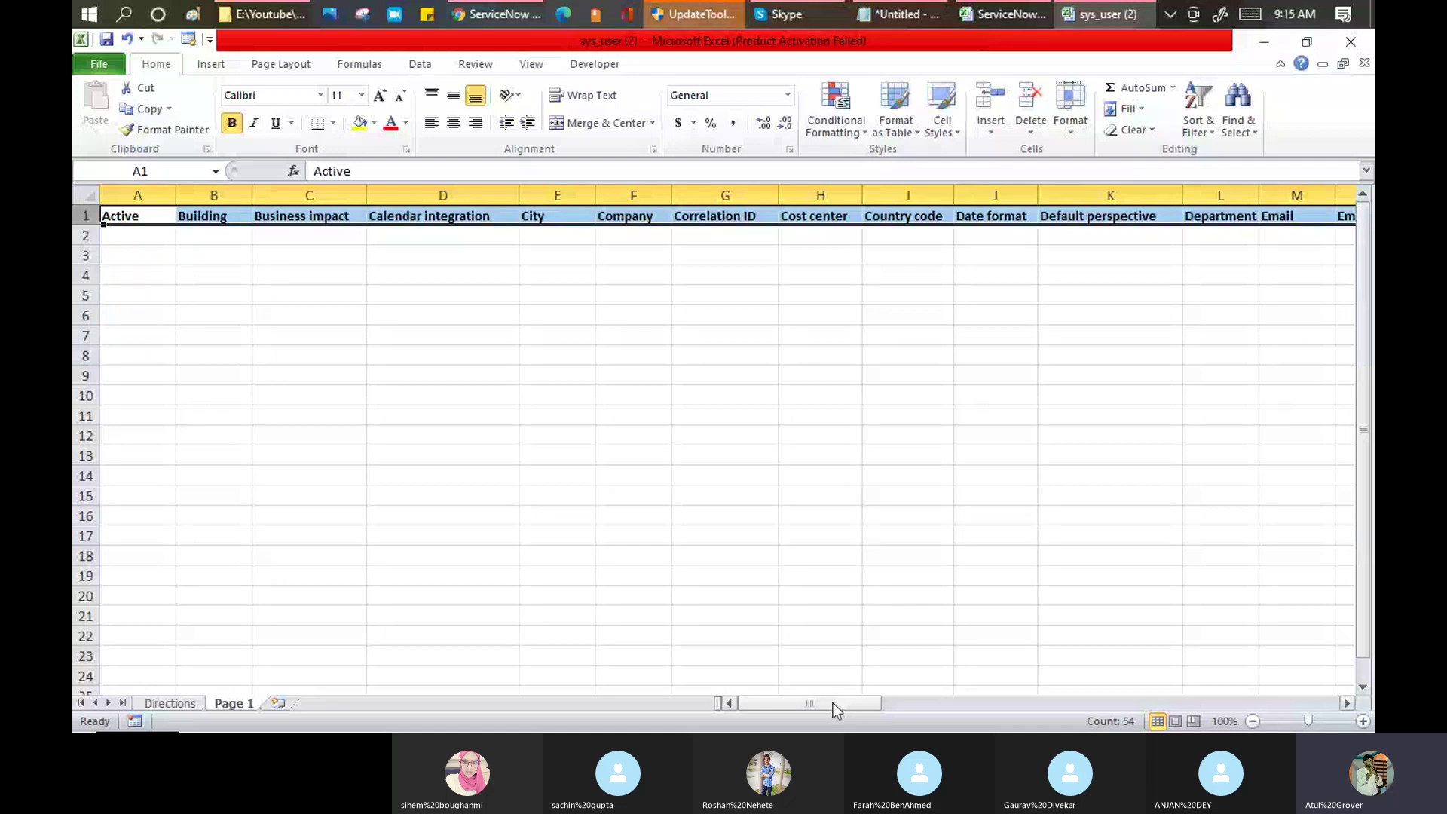
pyautogui.moveTo(833, 702); pyautogui.dragTo(613, 236)
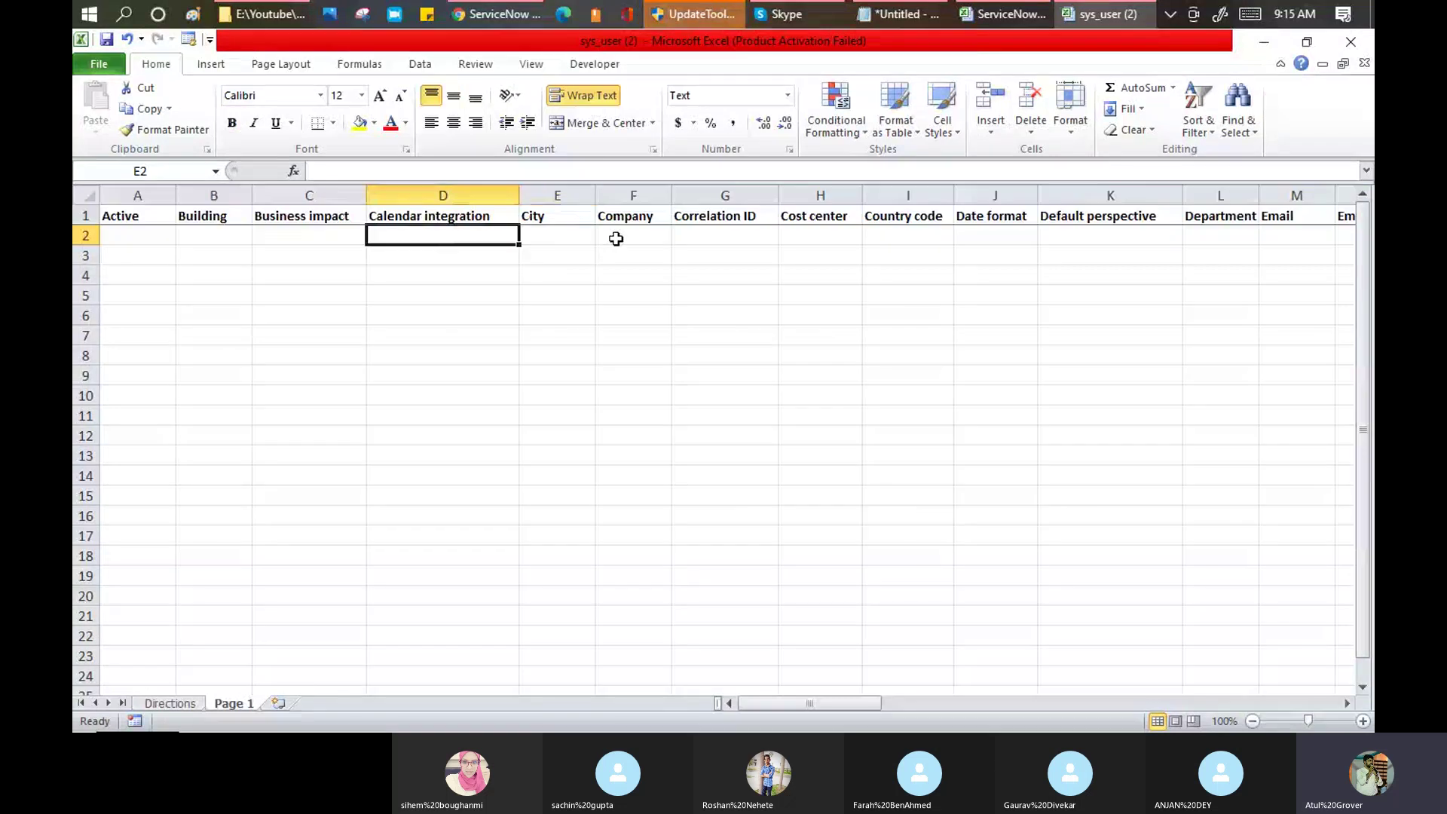
pyautogui.click(636, 236)
pyautogui.click(338, 232)
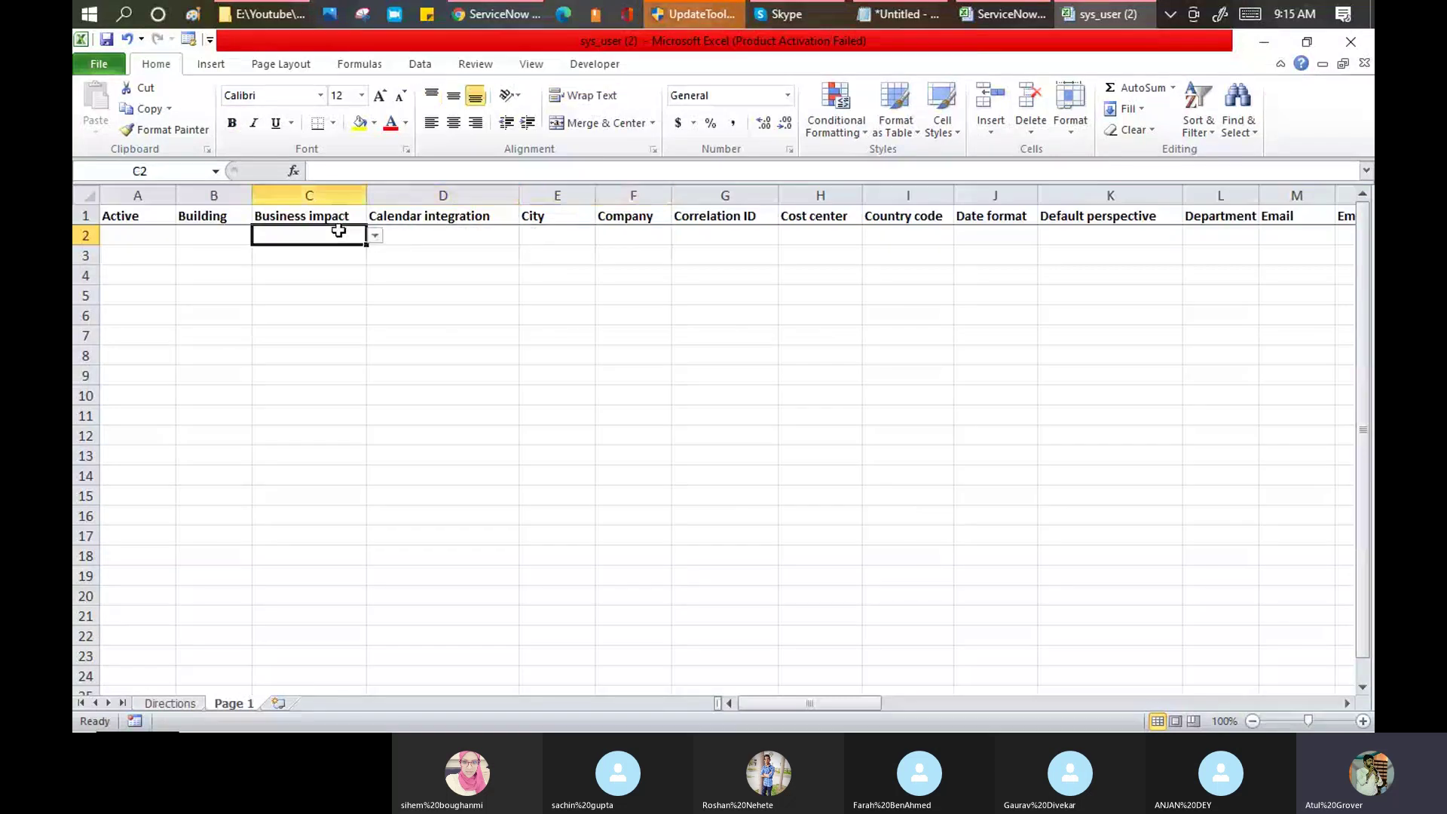
pyautogui.click(376, 236)
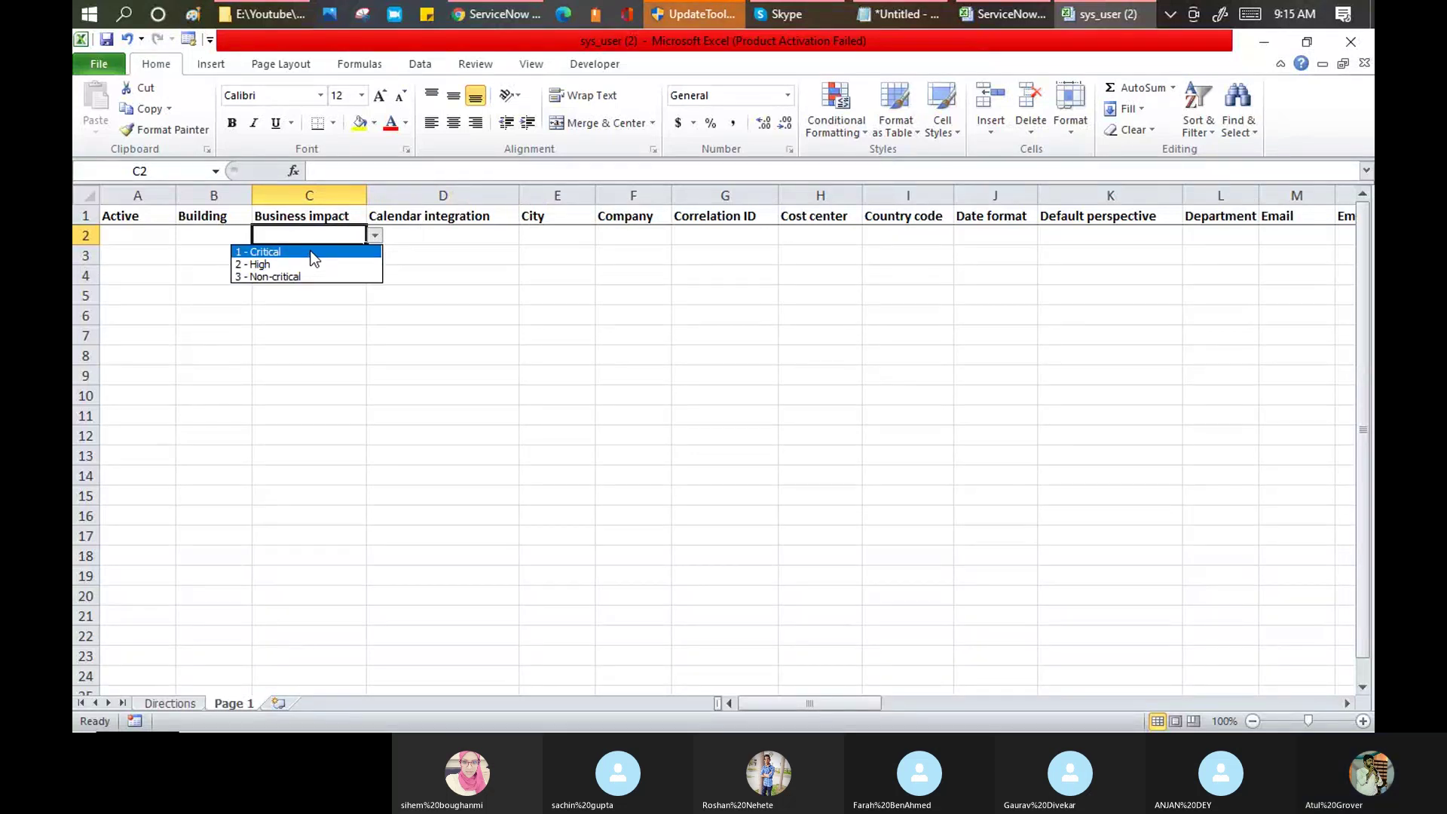
pyautogui.click(778, 232)
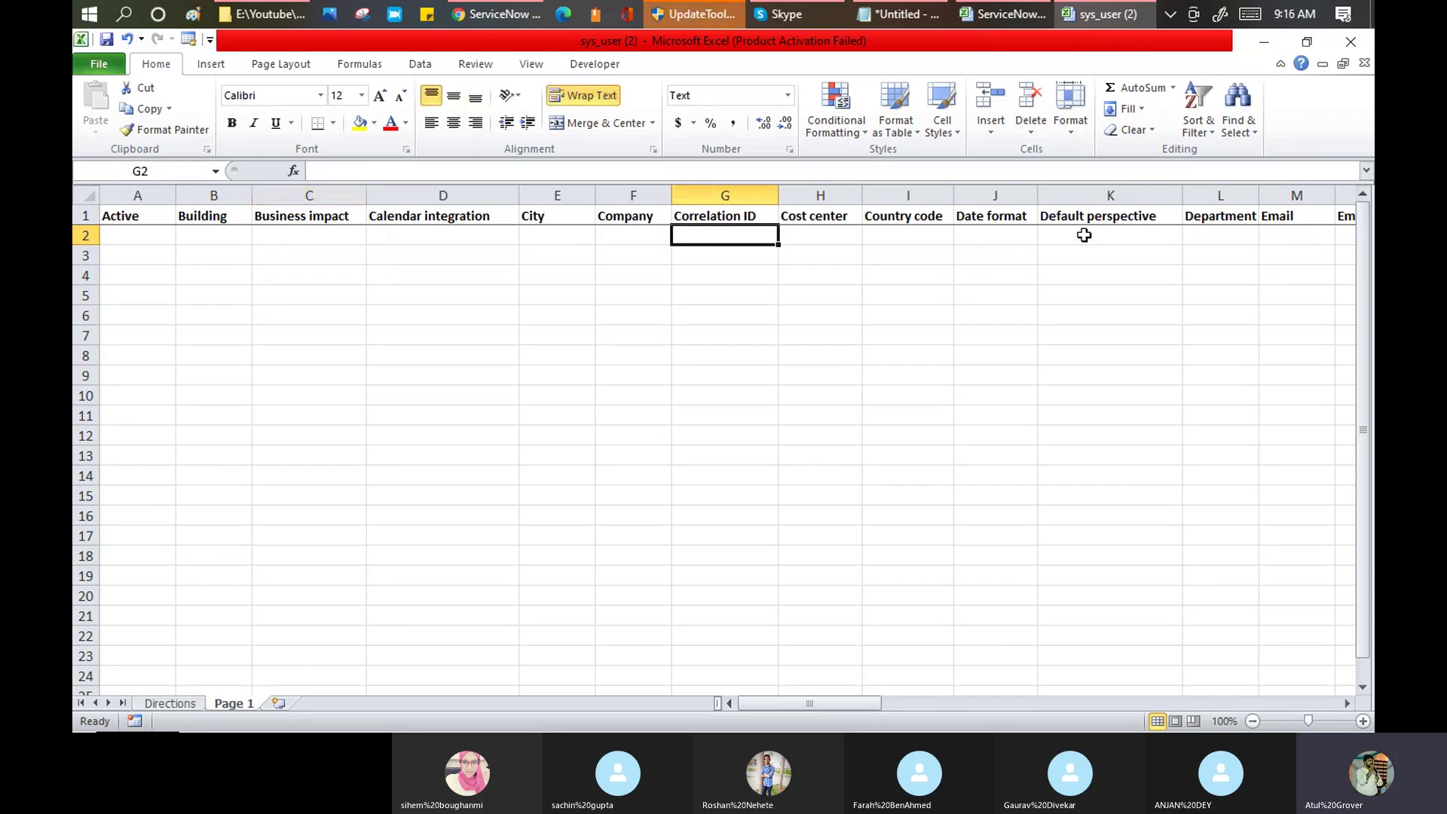
# Step: Check the Enable Multifactor Authentication choices in O2 and the Gender choices in R2
pyautogui.click(1145, 232)
pyautogui.press('Right')
pyautogui.press('Right')
pyautogui.press('Right')
pyautogui.press('Right')
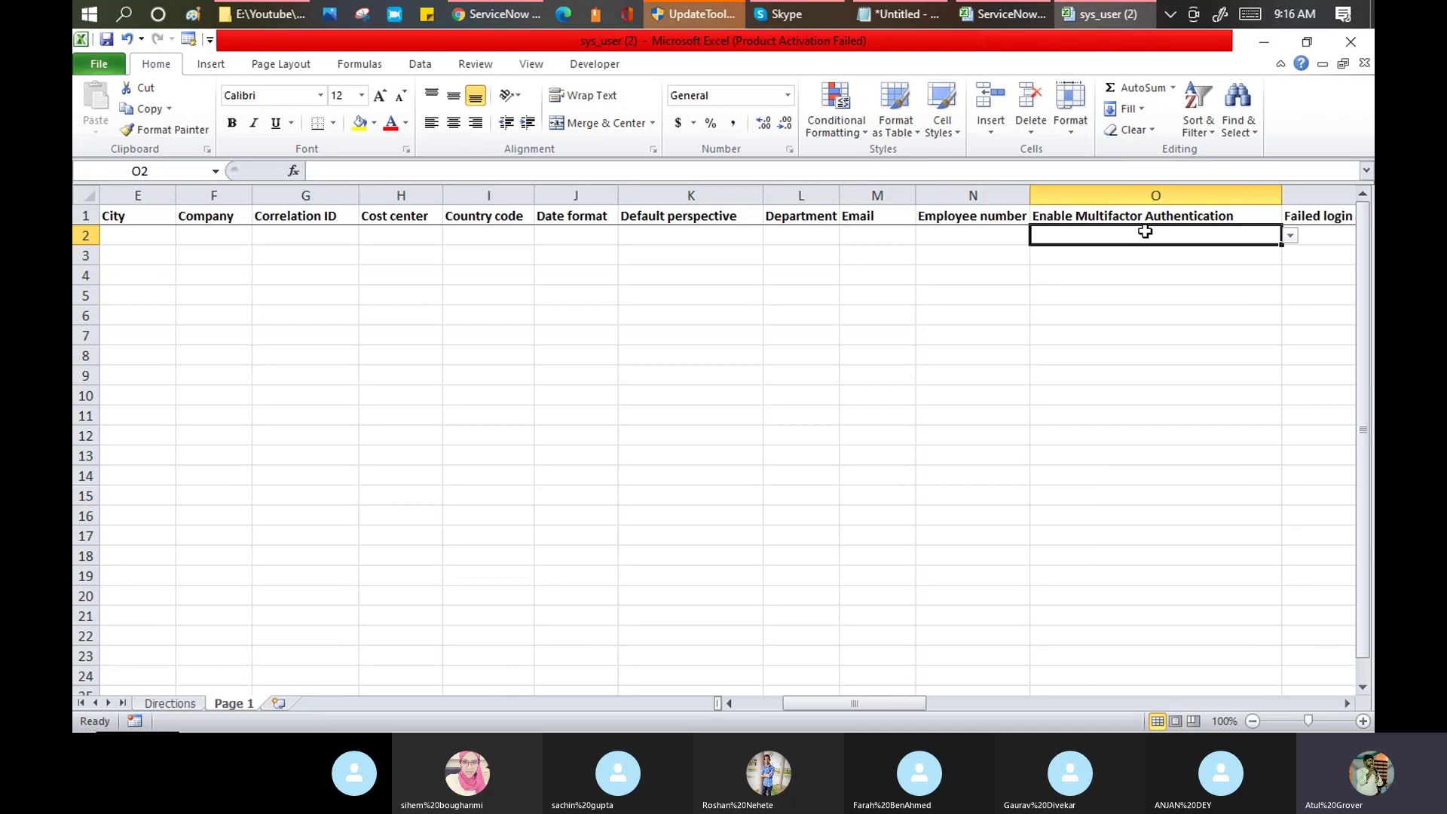
pyautogui.click(1290, 236)
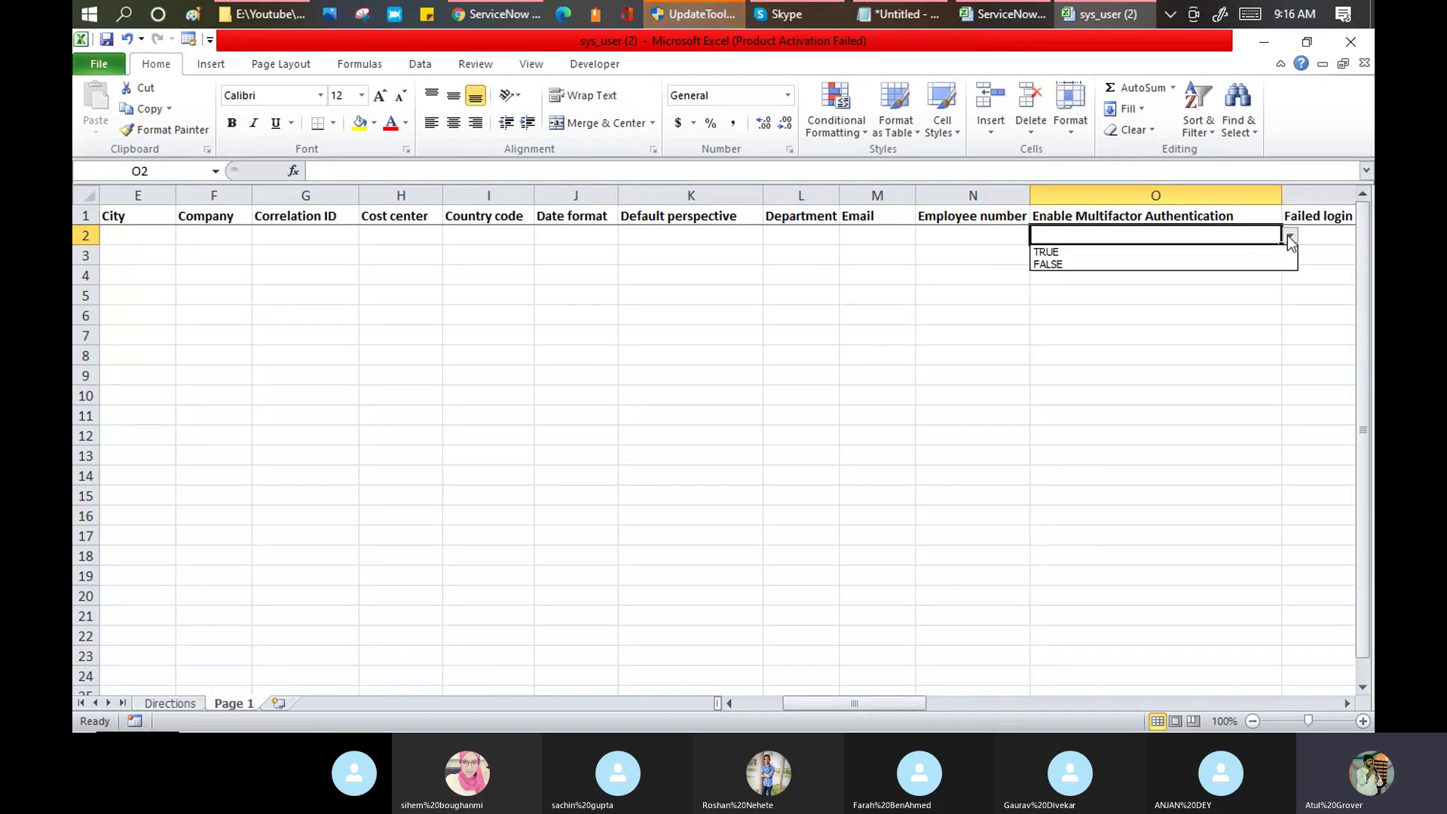
pyautogui.click(1101, 234)
pyautogui.press('Tab')
pyautogui.press('Tab')
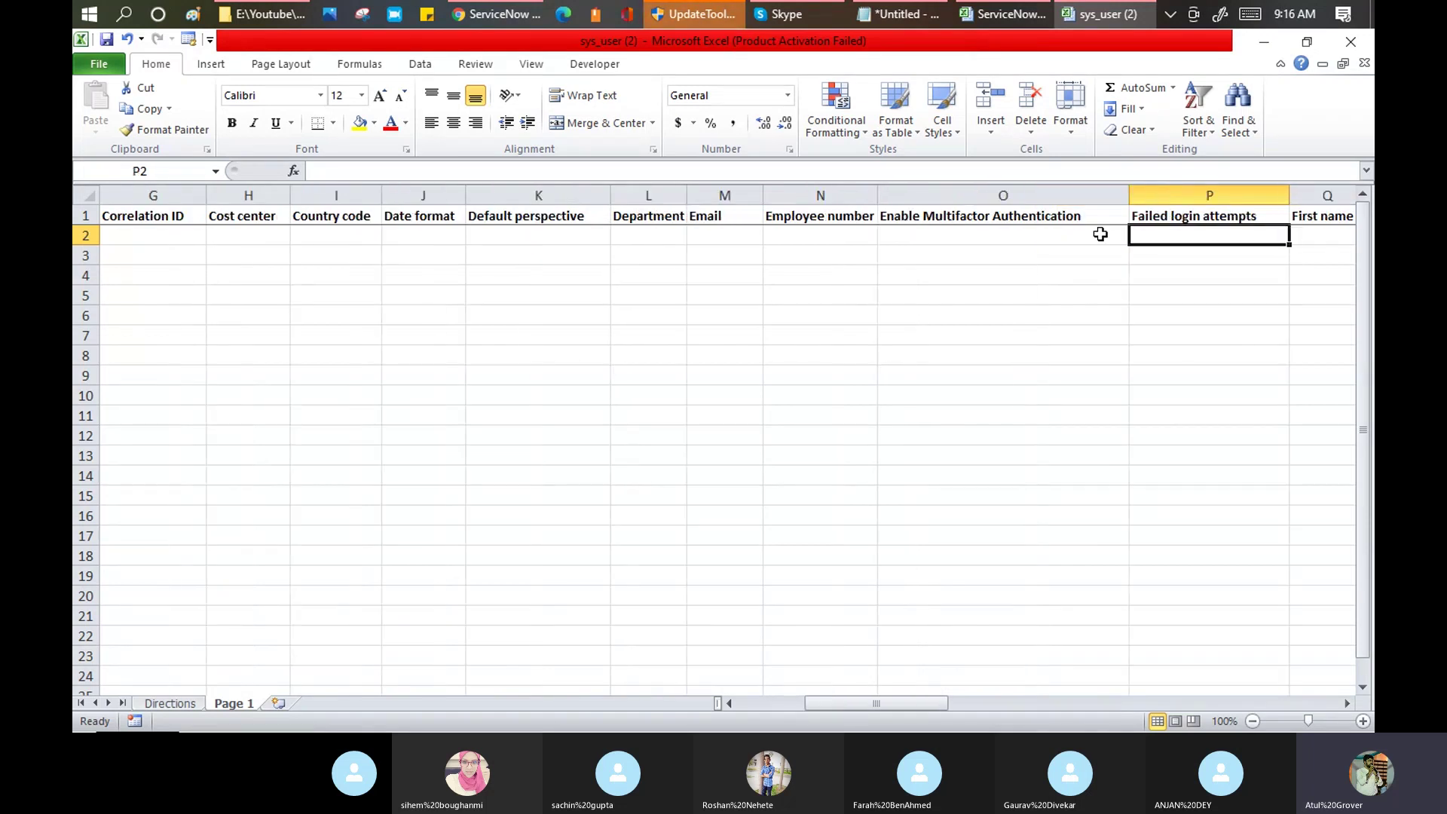
pyautogui.press('Tab')
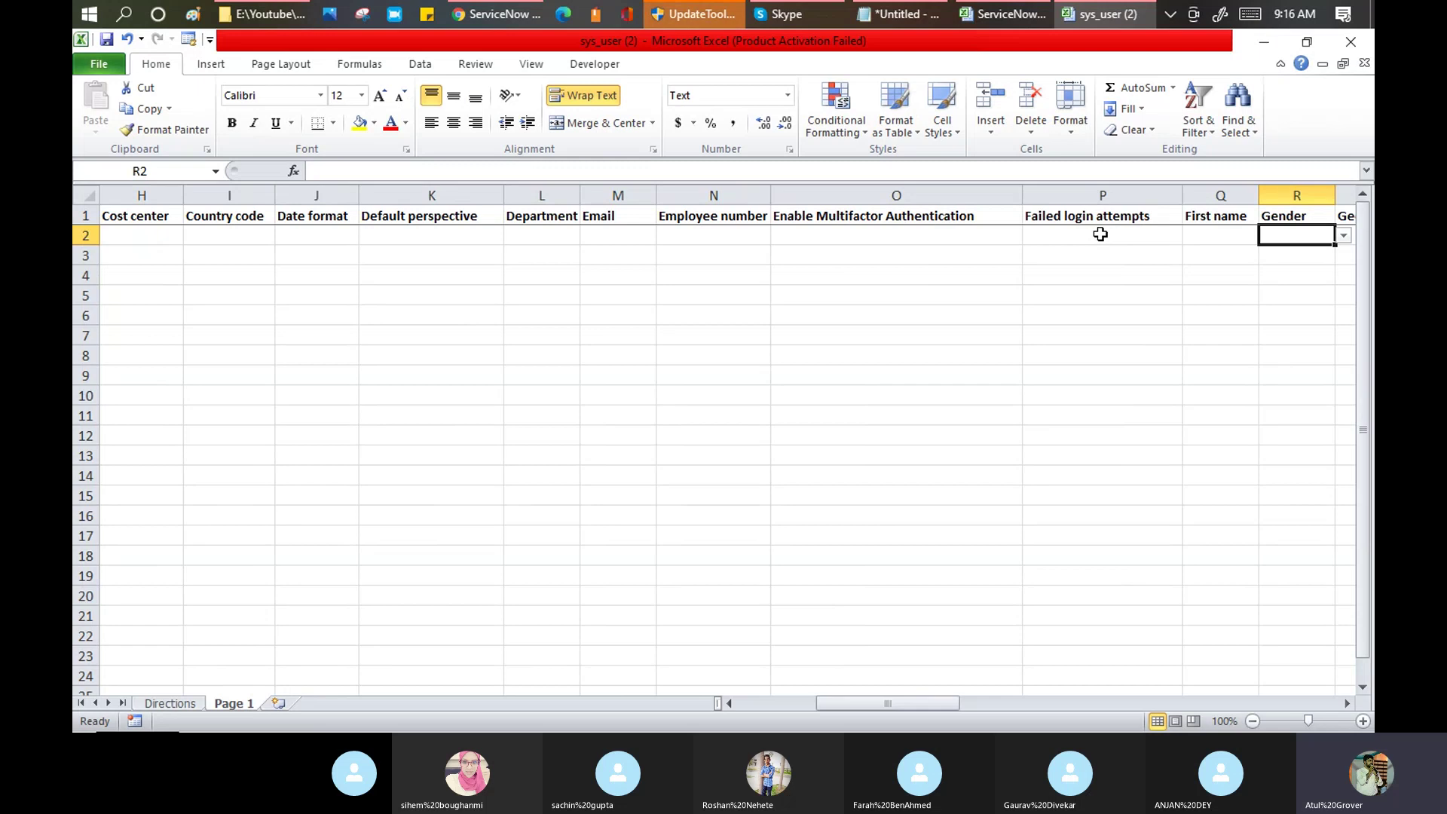
pyautogui.click(1343, 236)
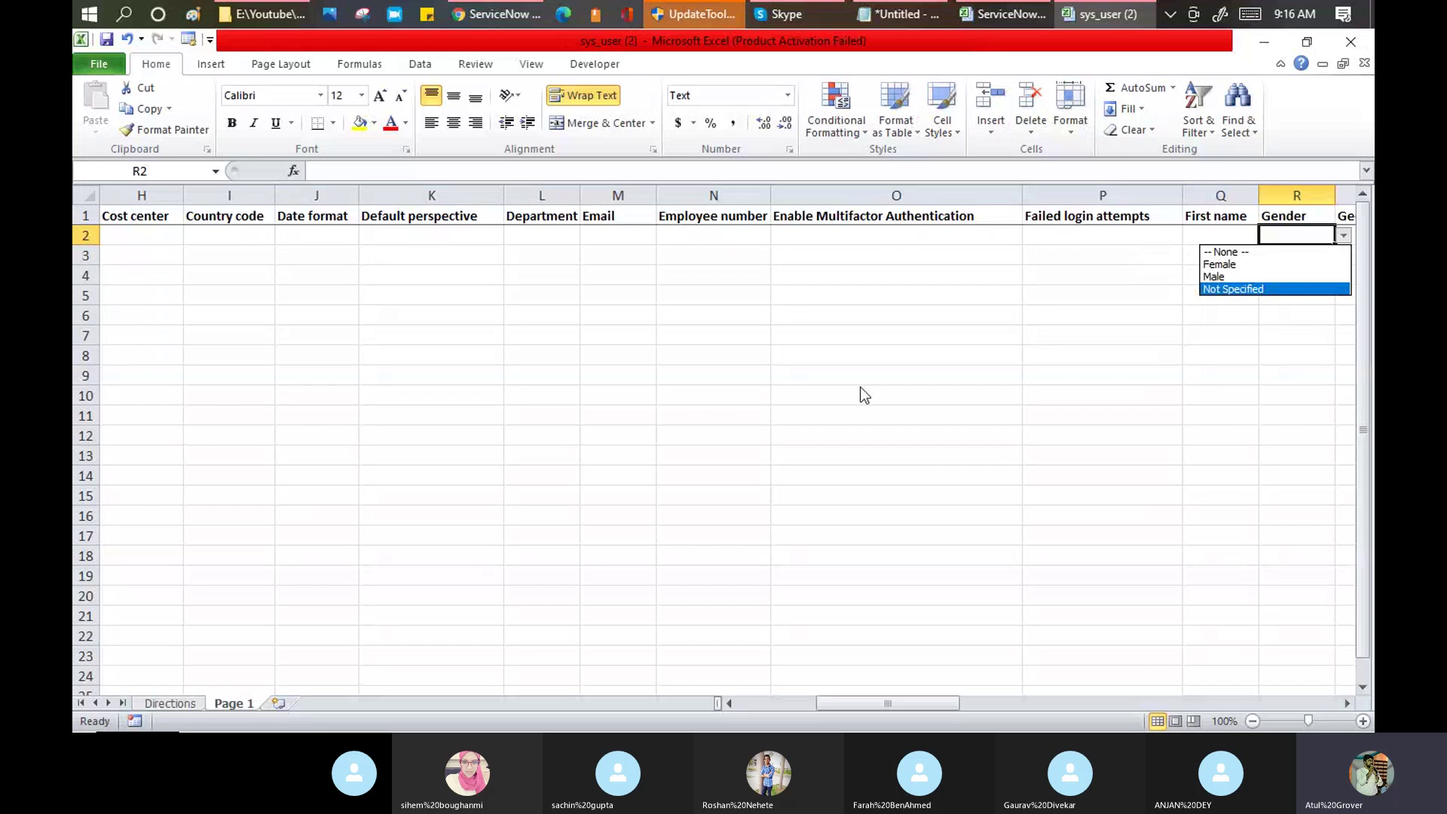
pyautogui.click(954, 214)
# Step: Return to the sheet start and view the TRUE/FALSE list for Active in A2
pyautogui.click(954, 213)
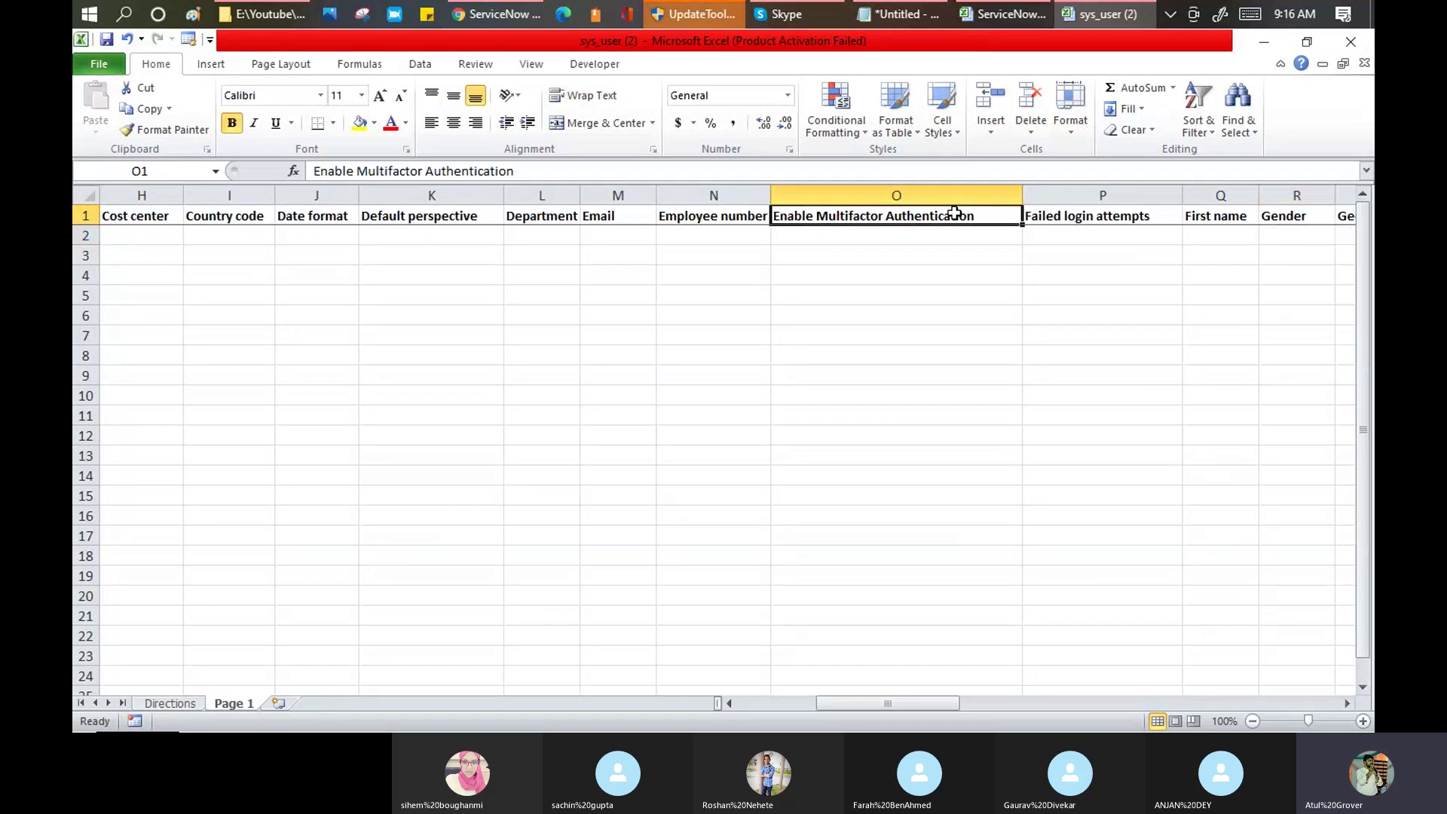
pyautogui.hotkey('ctrl', 'Home')
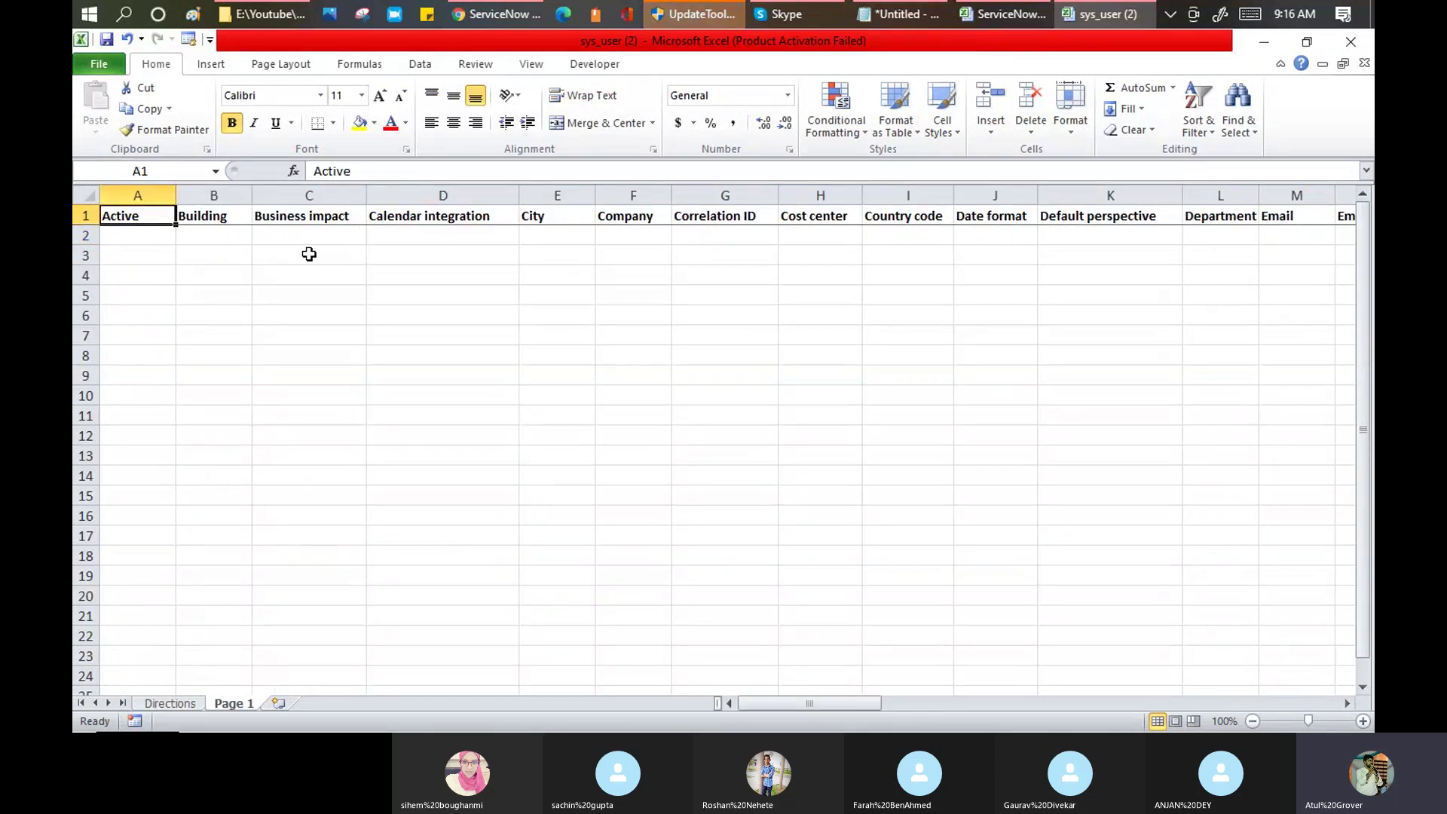
pyautogui.click(291, 235)
pyautogui.click(376, 236)
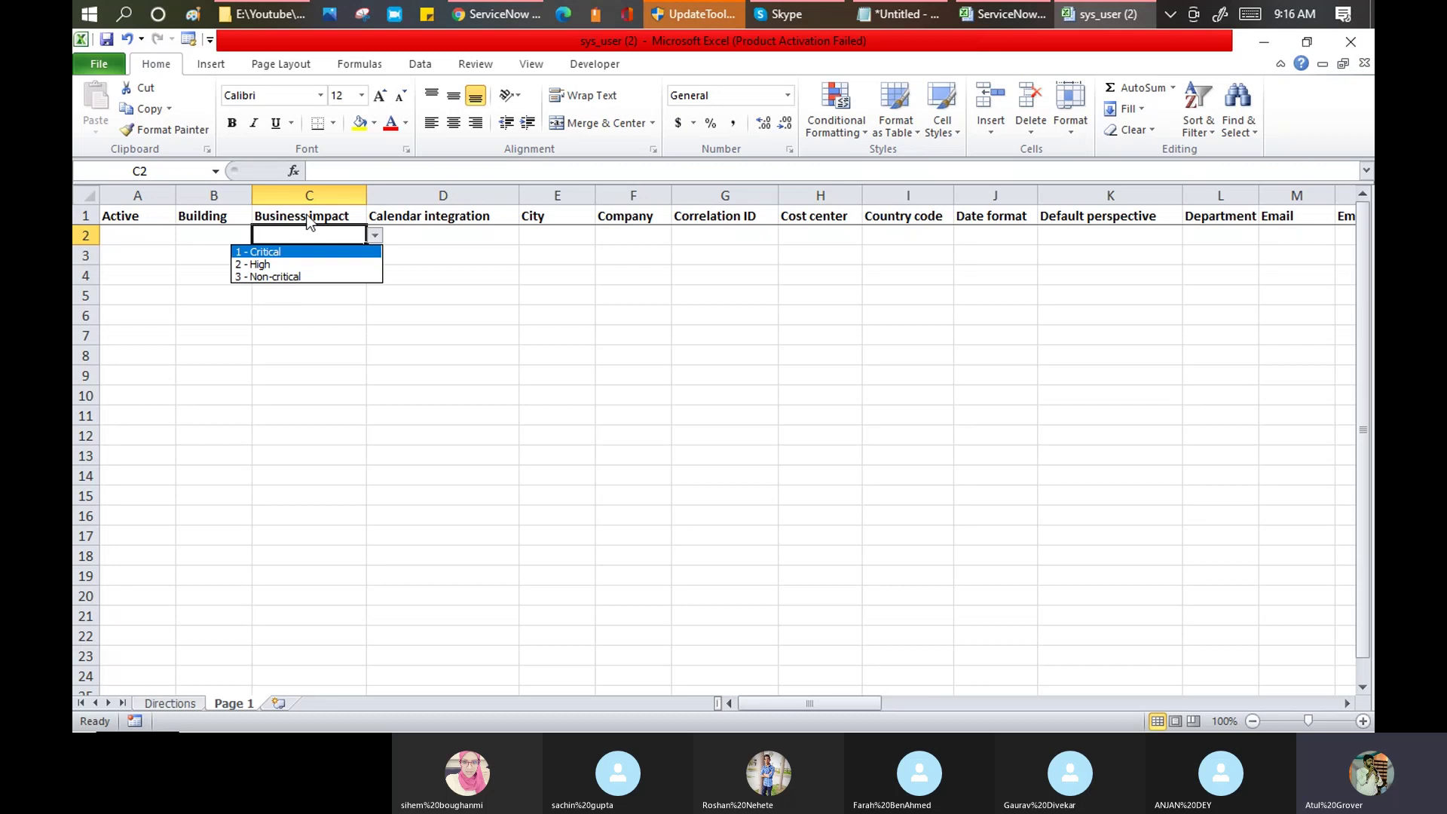
pyautogui.click(155, 235)
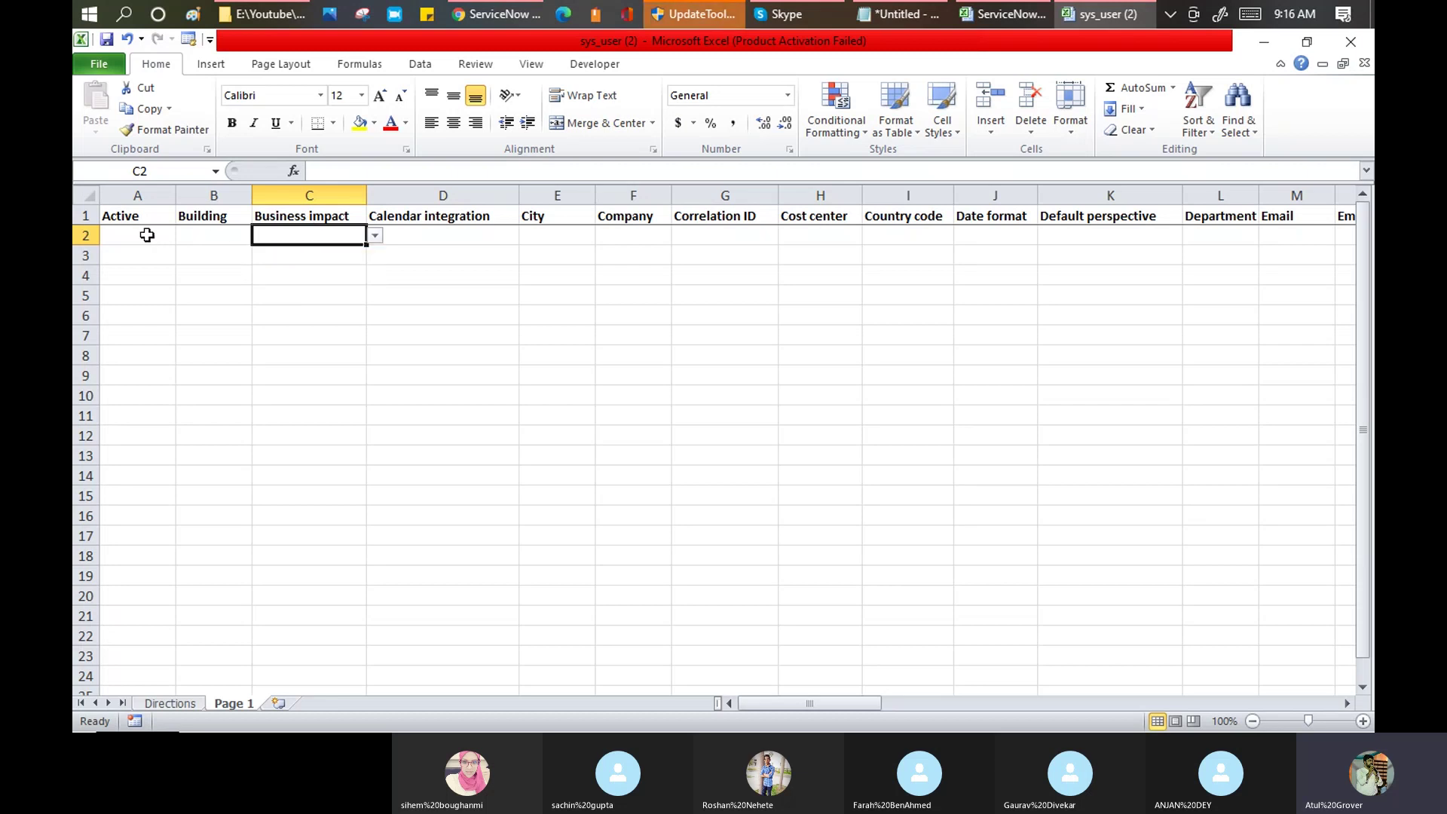
pyautogui.click(147, 235)
pyautogui.click(184, 235)
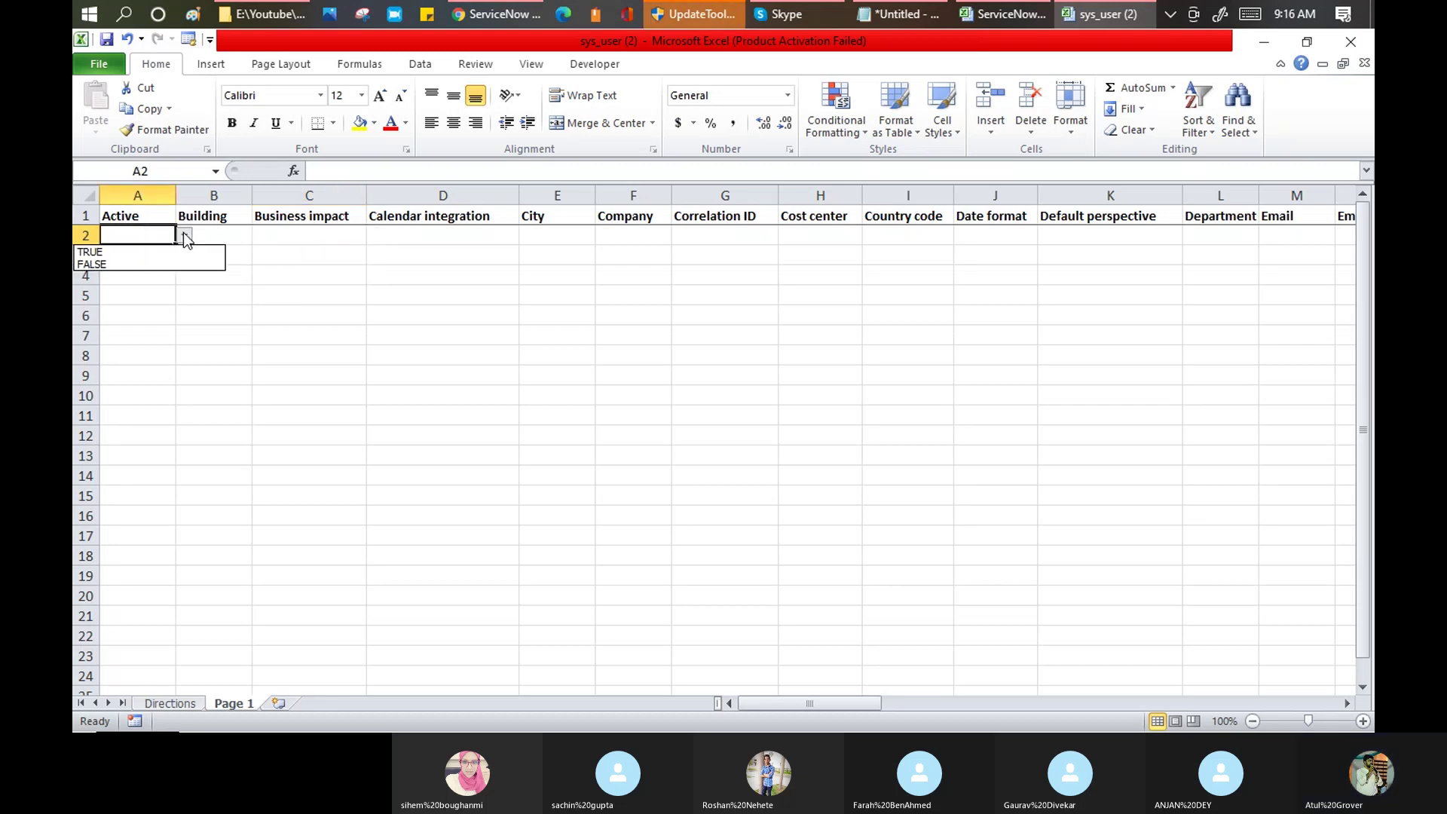
pyautogui.click(240, 239)
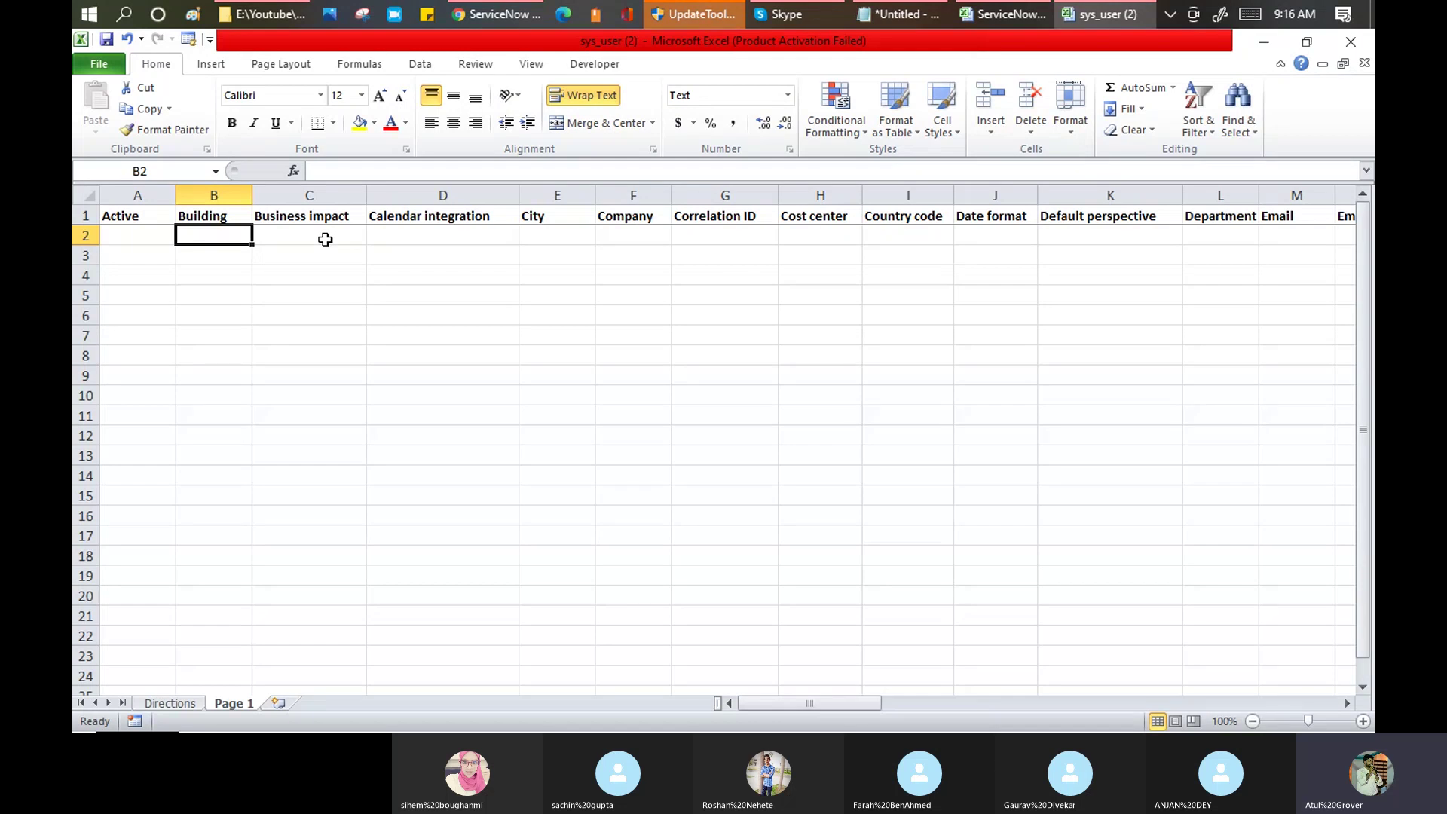
pyautogui.press('Right')
pyautogui.press('Right')
pyautogui.press('Right')
pyautogui.press('Right')
pyautogui.press('Right')
pyautogui.press('Right')
pyautogui.press('Right')
pyautogui.press('Right')
pyautogui.press('Right')
pyautogui.press('Right')
pyautogui.press('Right')
pyautogui.press('Right')
pyautogui.press('Right')
pyautogui.press('Right')
pyautogui.press('Right')
pyautogui.press('Right')
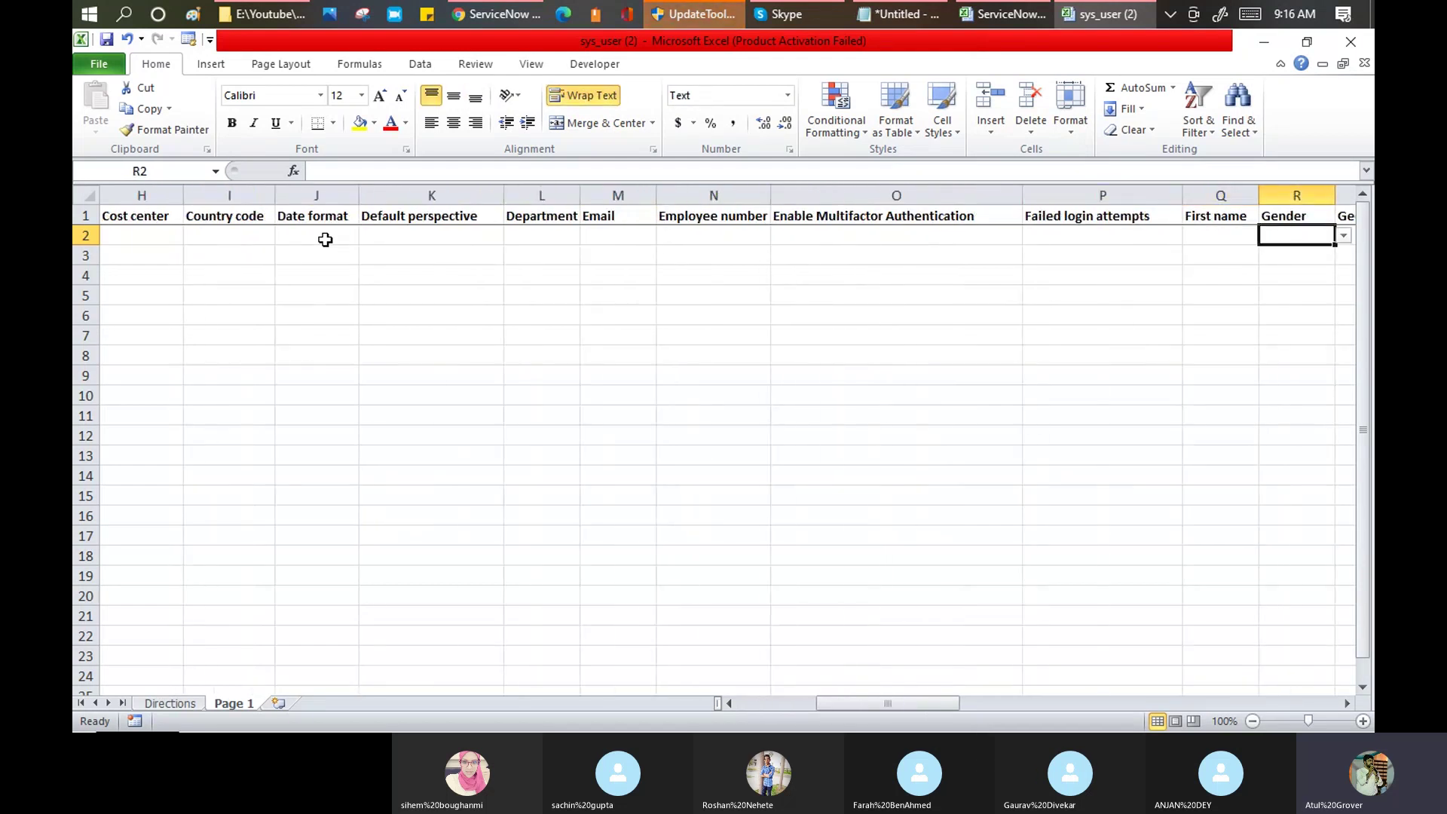
pyautogui.press('Right')
pyautogui.press('Right')
pyautogui.press('Right')
pyautogui.press('Right')
pyautogui.press('Right')
pyautogui.press('Right')
pyautogui.press('Right')
pyautogui.press('Right')
pyautogui.press('Right')
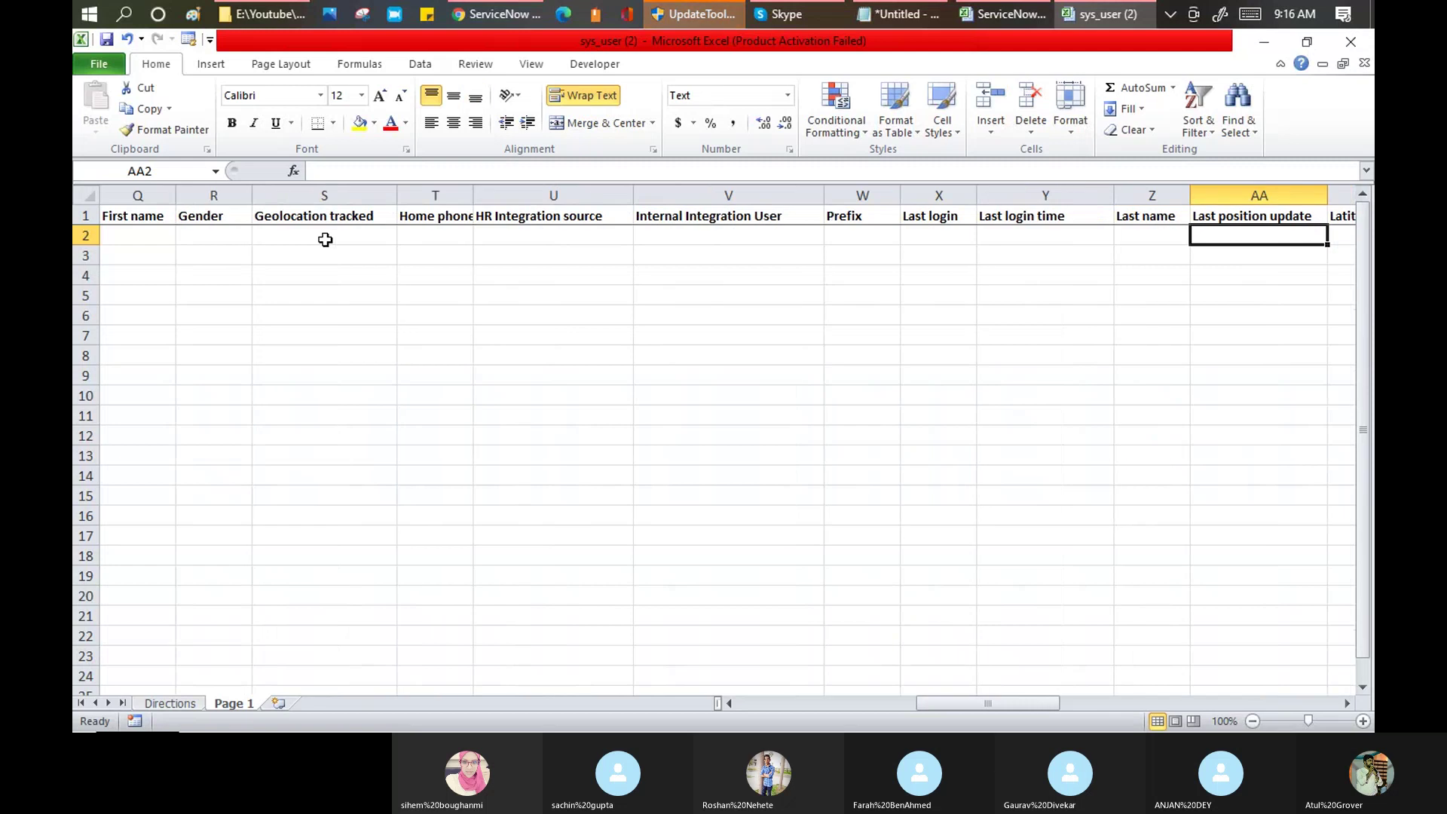
pyautogui.press('Right')
pyautogui.press('Right')
pyautogui.press('Right')
pyautogui.press('Right')
pyautogui.press('Right')
pyautogui.press('Right')
pyautogui.press('Right')
pyautogui.press('Right')
pyautogui.press('Right')
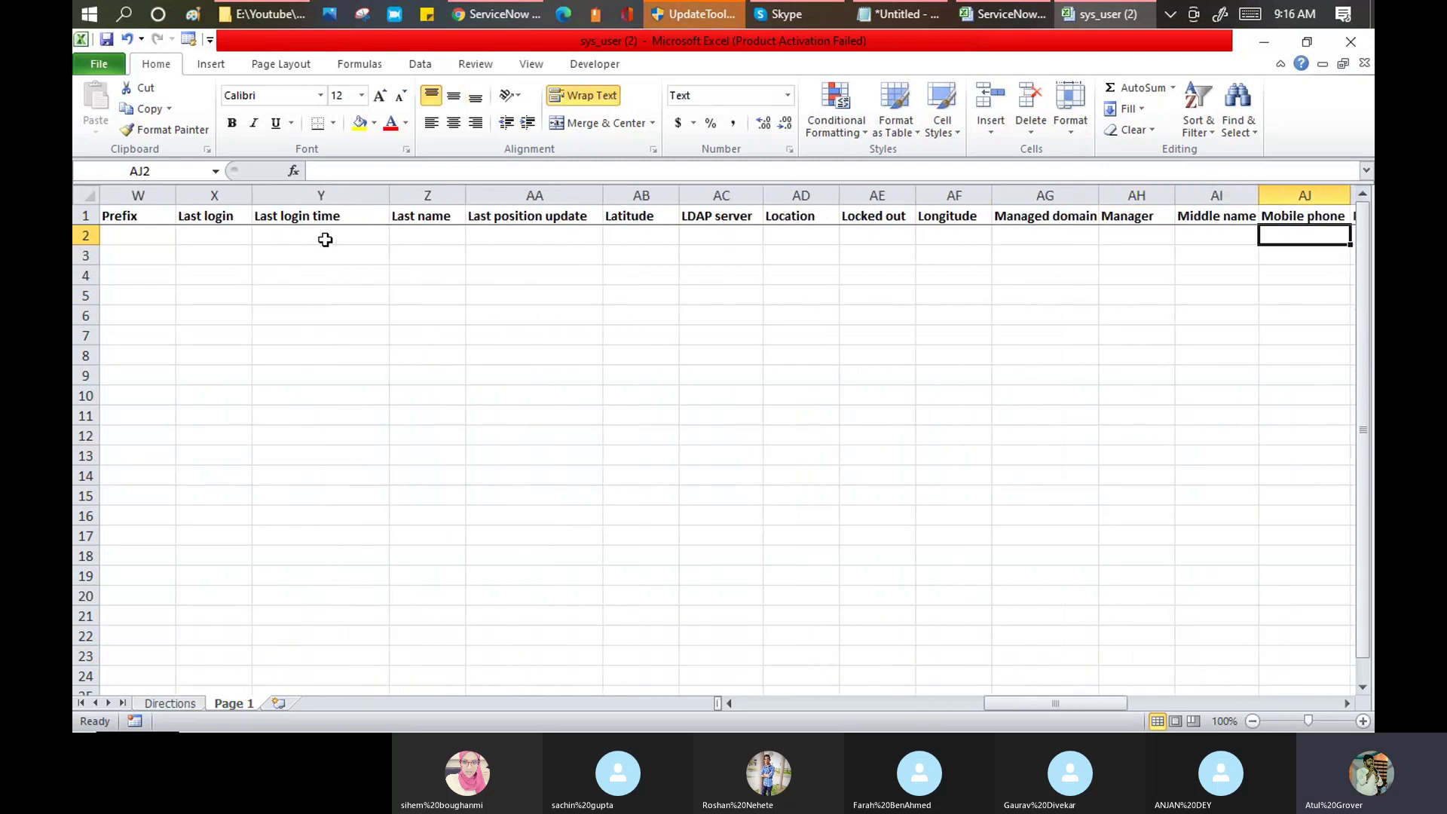
pyautogui.press('Right')
pyautogui.press('Right')
pyautogui.press('Right')
pyautogui.press('Right')
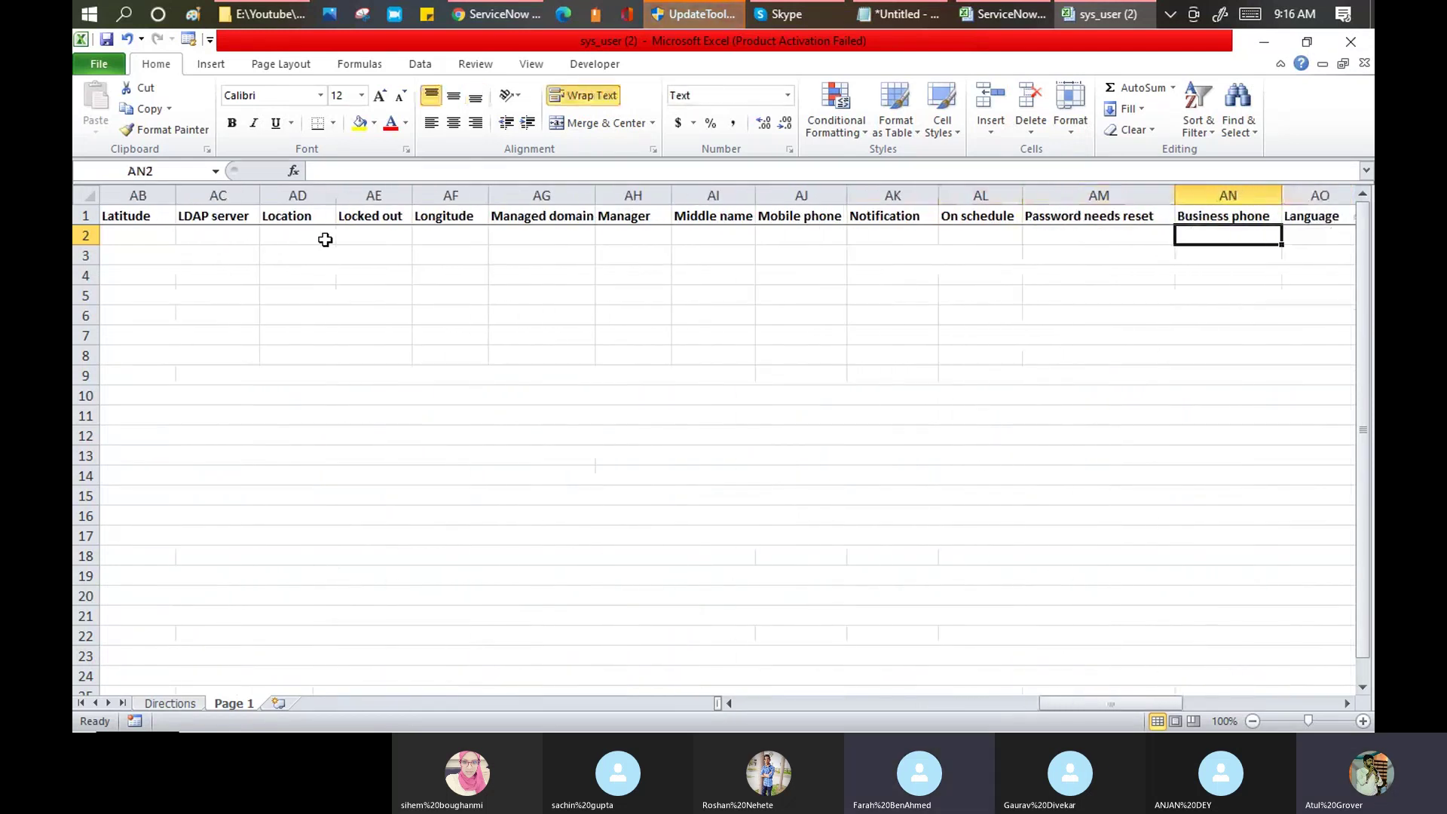
pyautogui.press('Right')
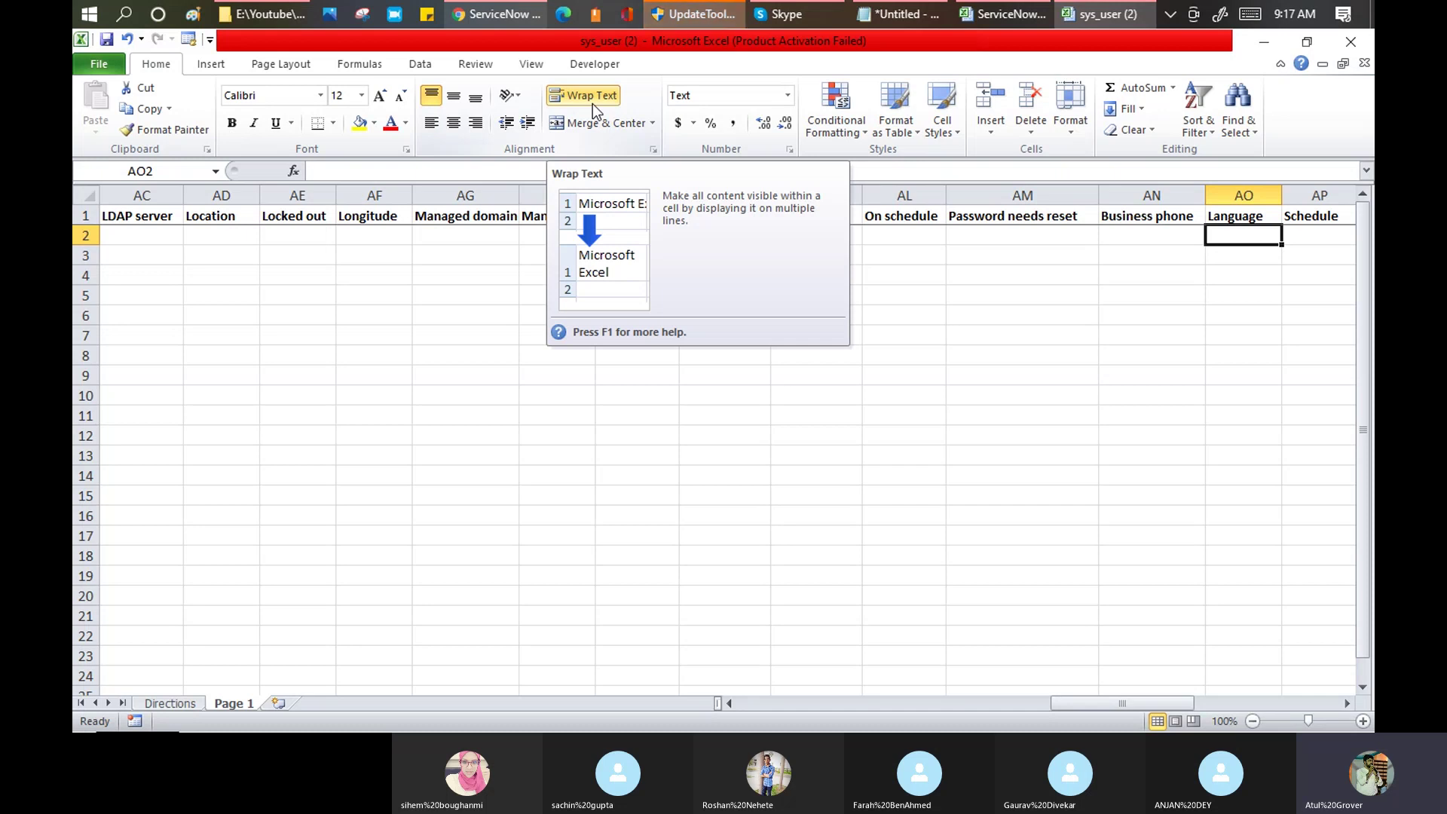
pyautogui.click(323, 352)
pyautogui.moveTo(140, 215); pyautogui.dragTo(392, 237)
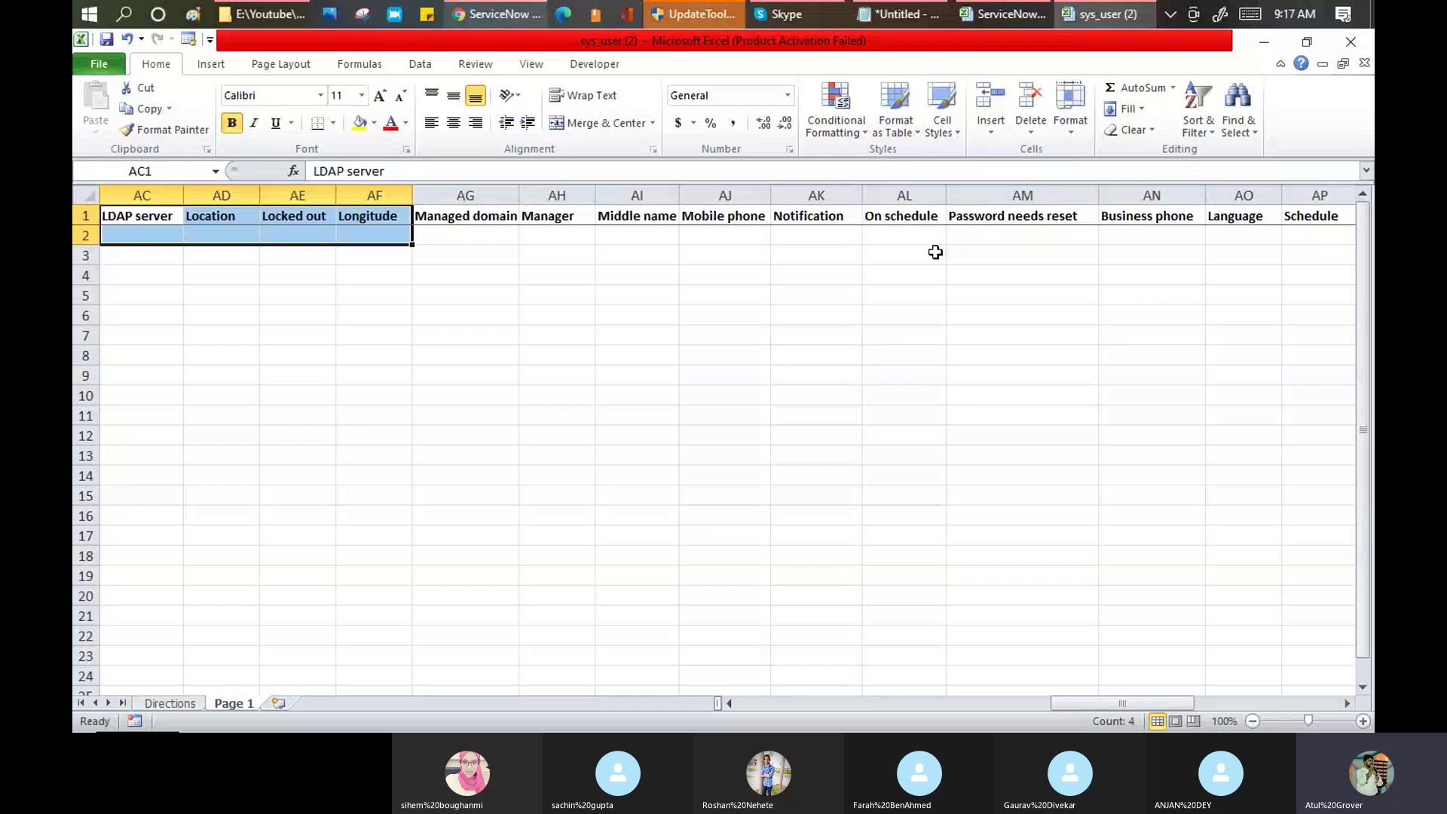
pyautogui.press('Left')
pyautogui.press('Left')
pyautogui.press('Left')
pyautogui.press('Left')
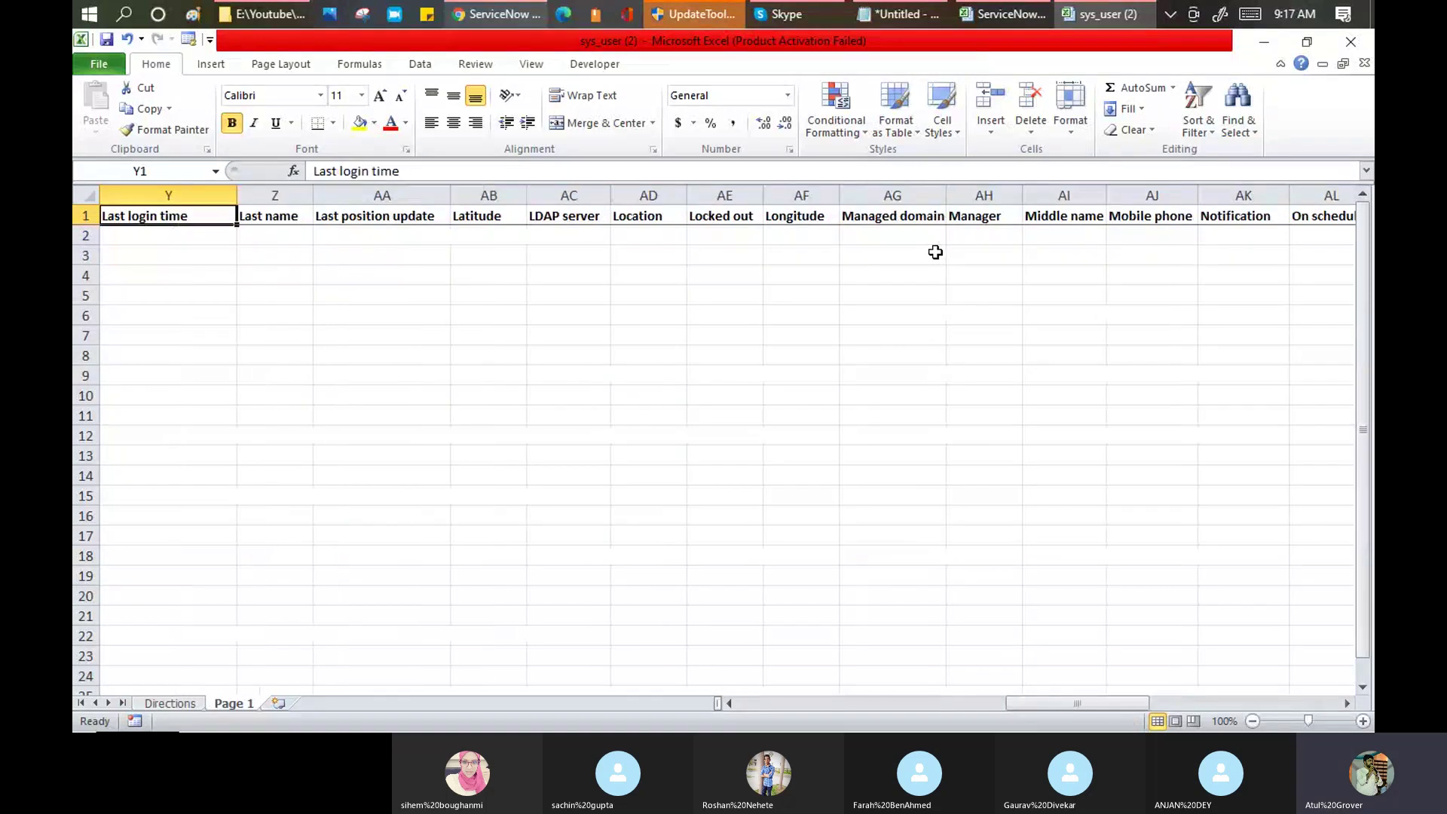
pyautogui.press('Home')
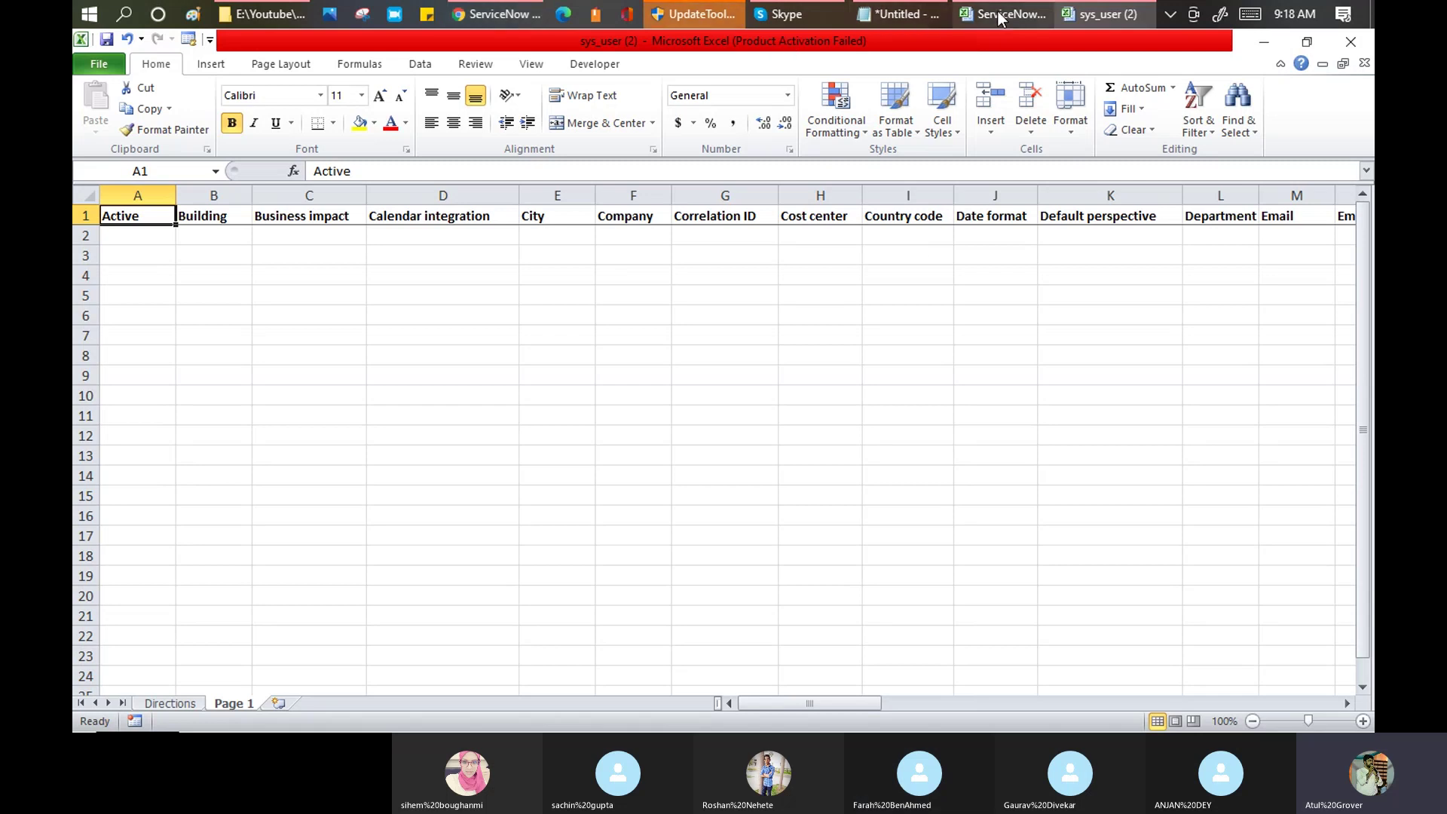
# Step: On the import page, choose Update with all fields and create the Excel template
pyautogui.click(482, 15)
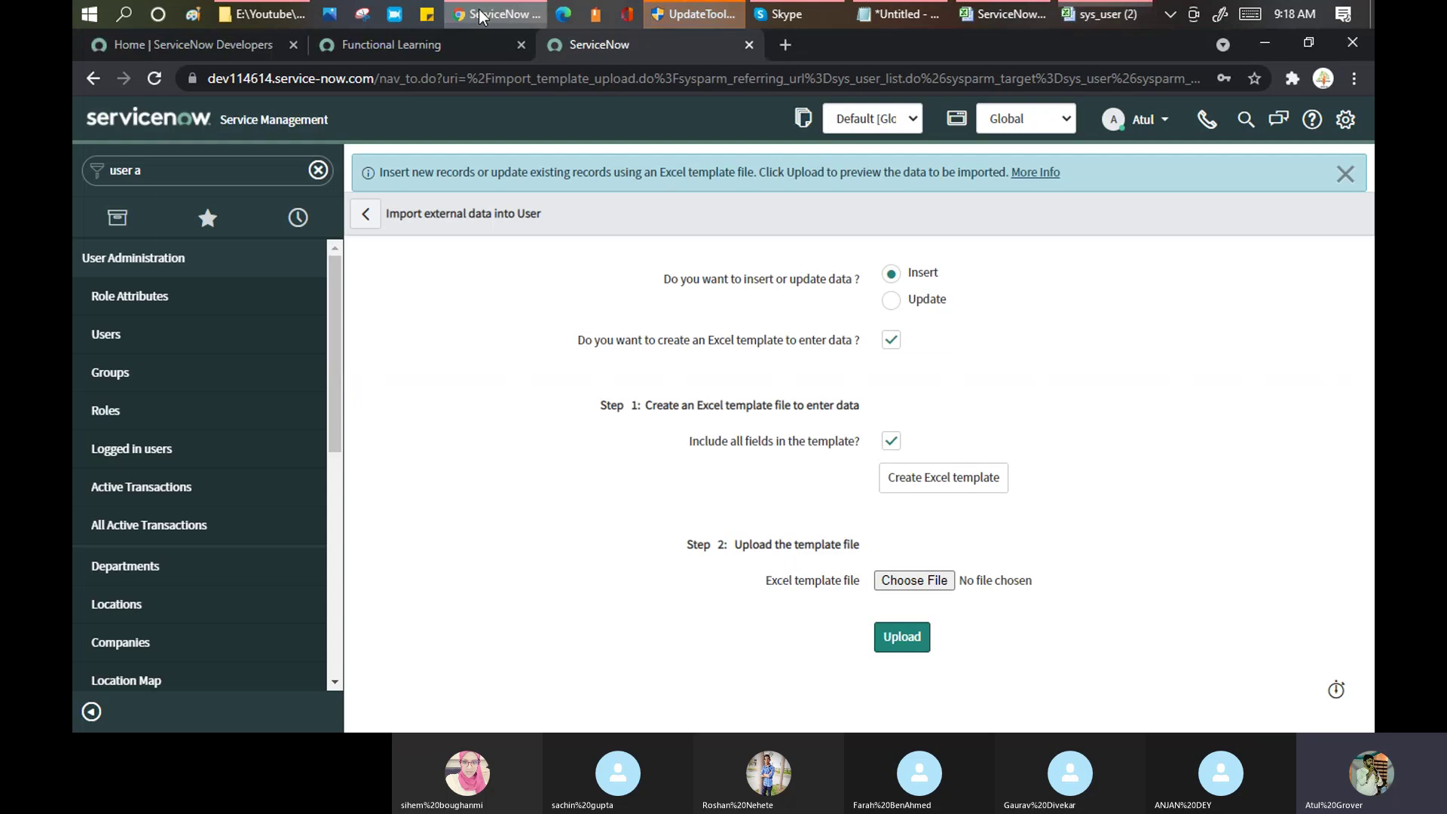
pyautogui.click(891, 301)
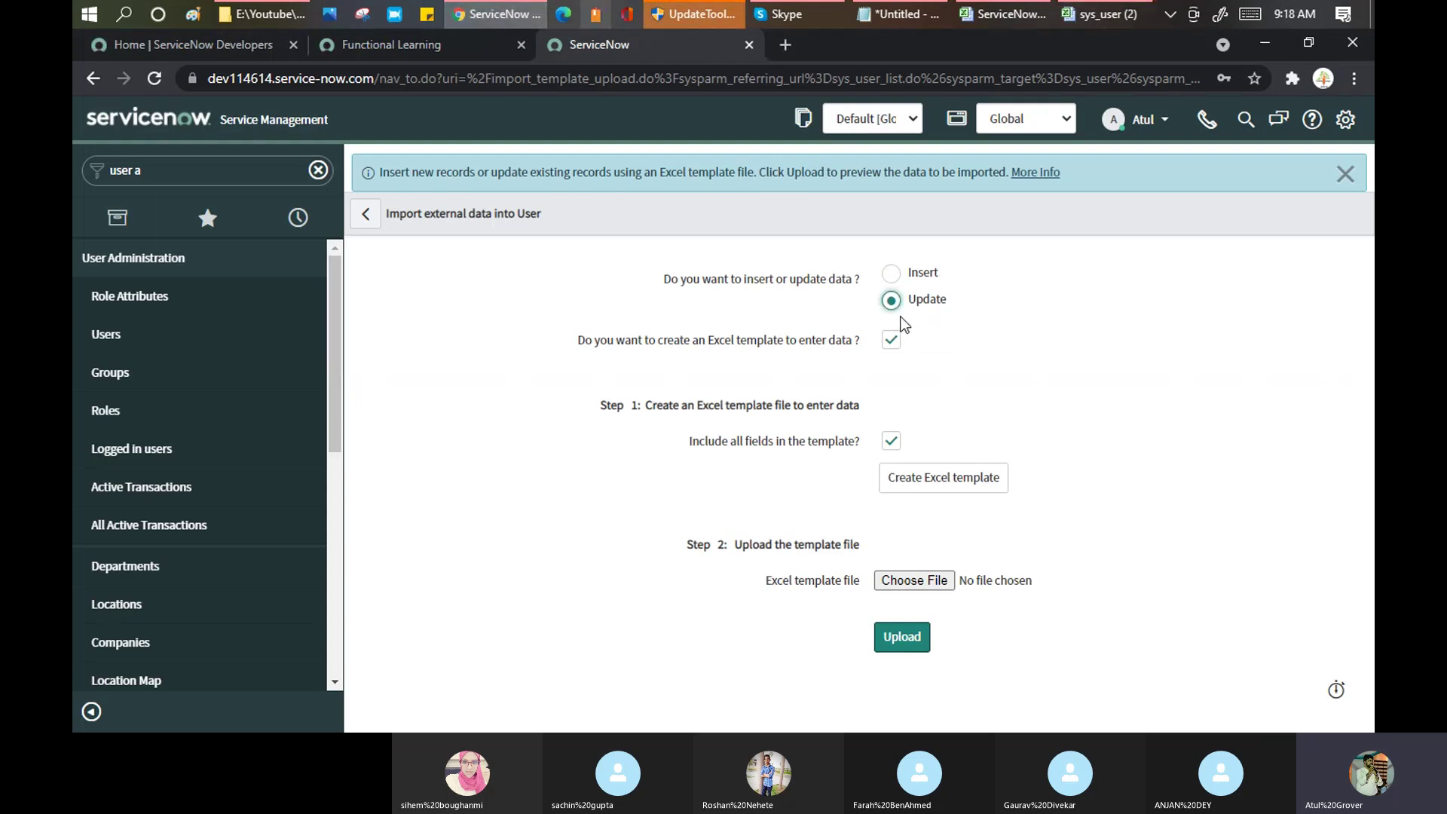
pyautogui.click(423, 42)
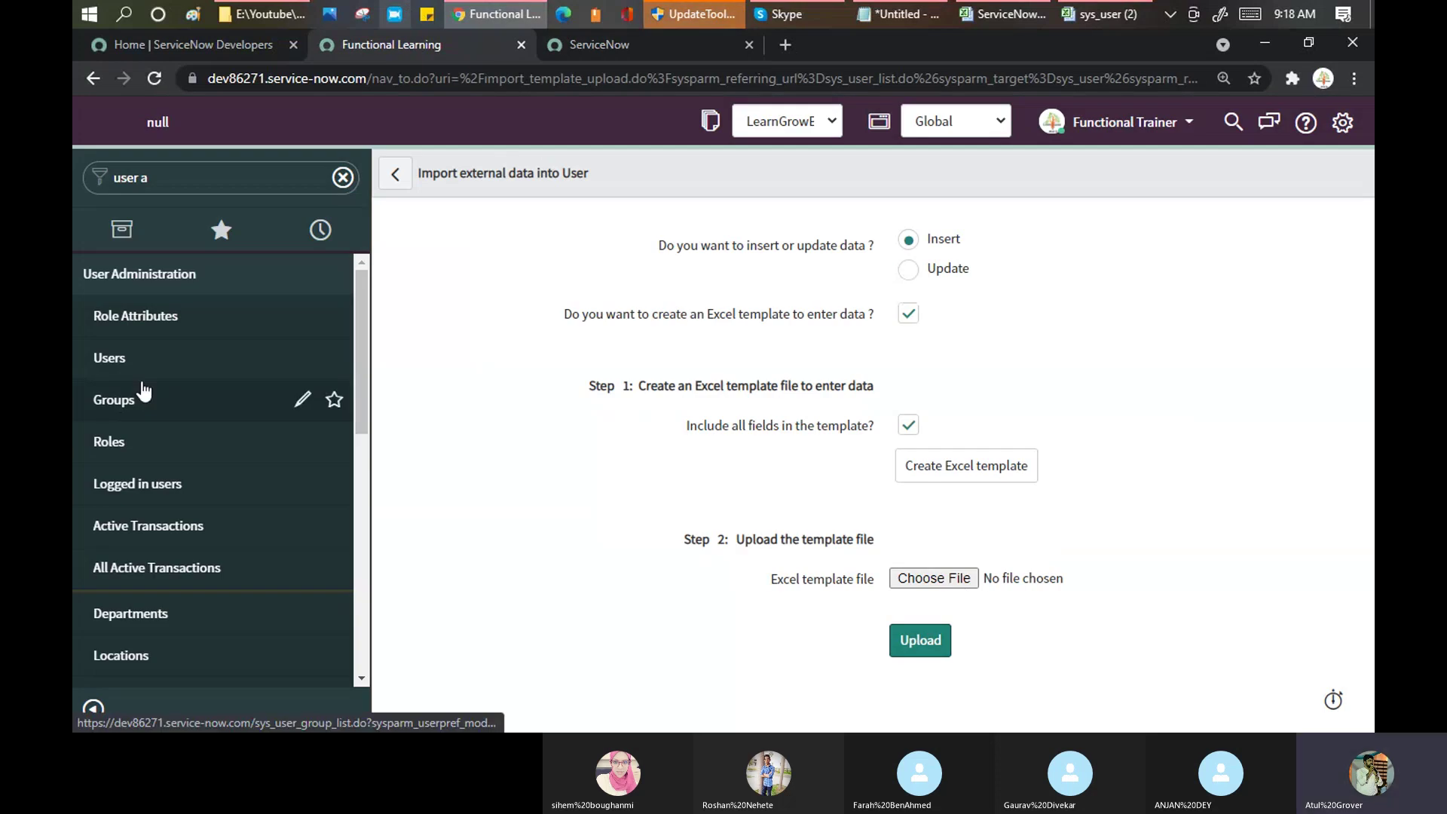
pyautogui.click(910, 272)
pyautogui.doubleClick(908, 424)
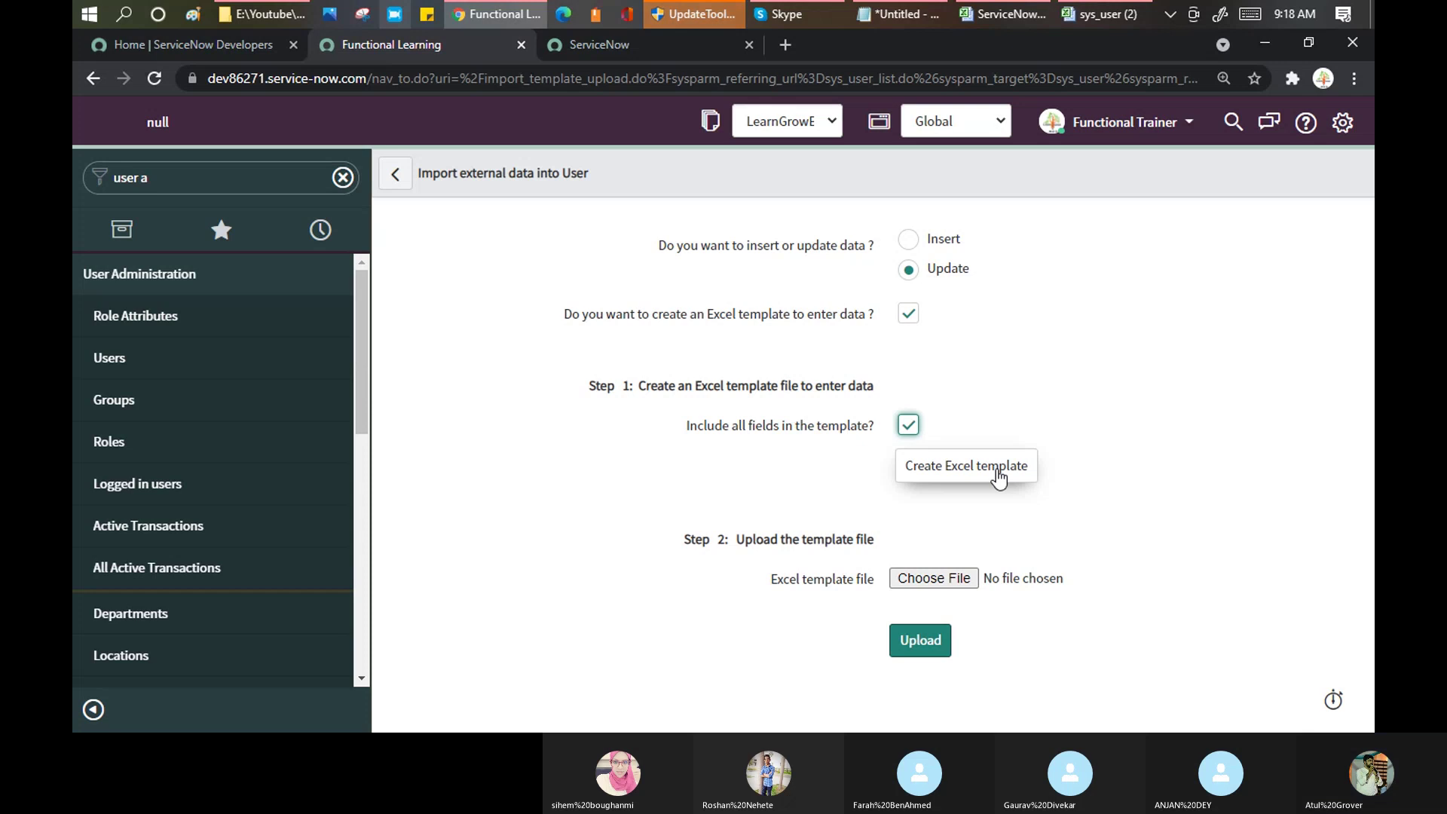
pyautogui.click(997, 473)
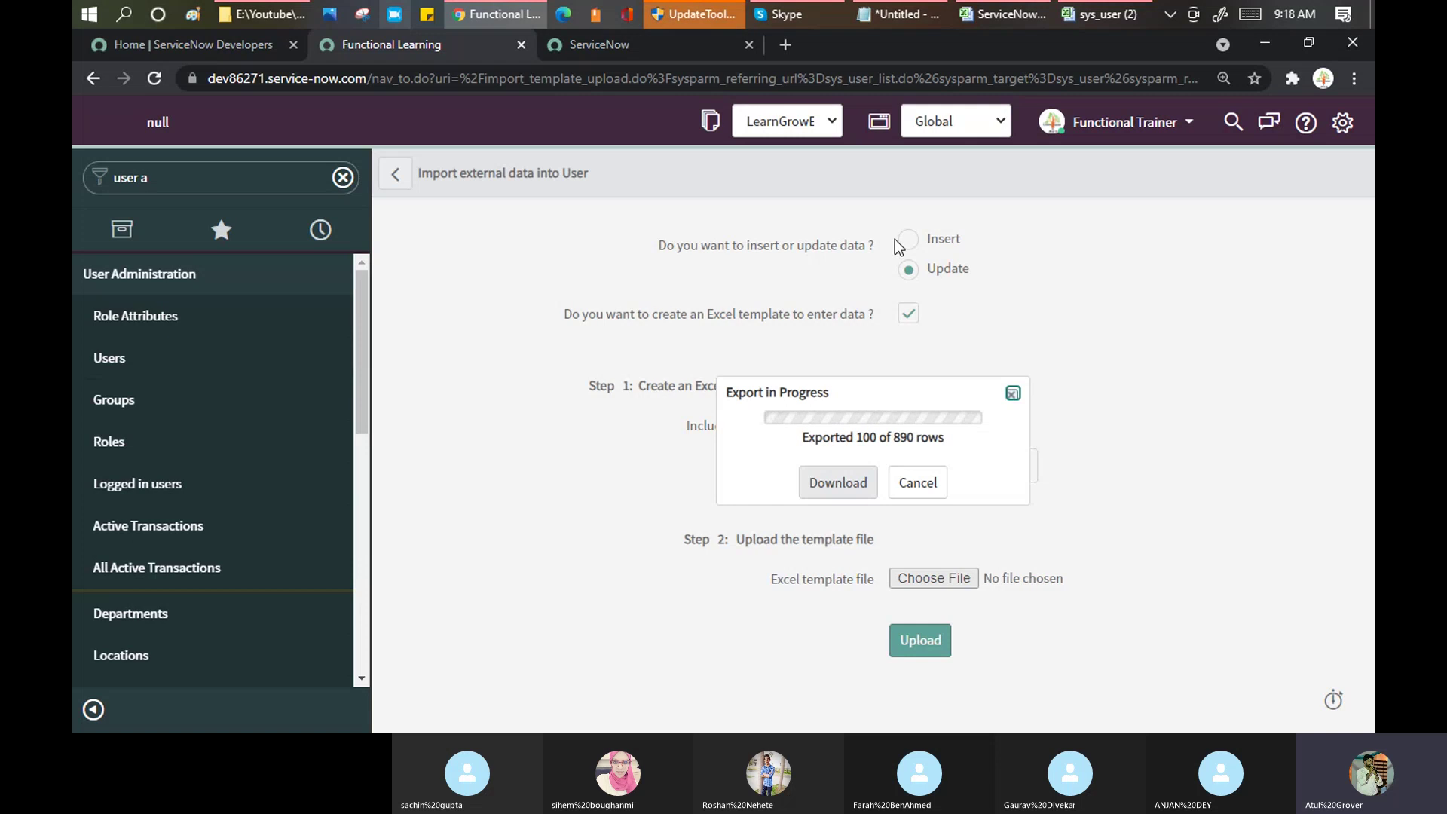
# Step: Download the finished template as sys_user (3).xlsx and return to Excel
pyautogui.moveTo(802, 437); pyautogui.dragTo(864, 444)
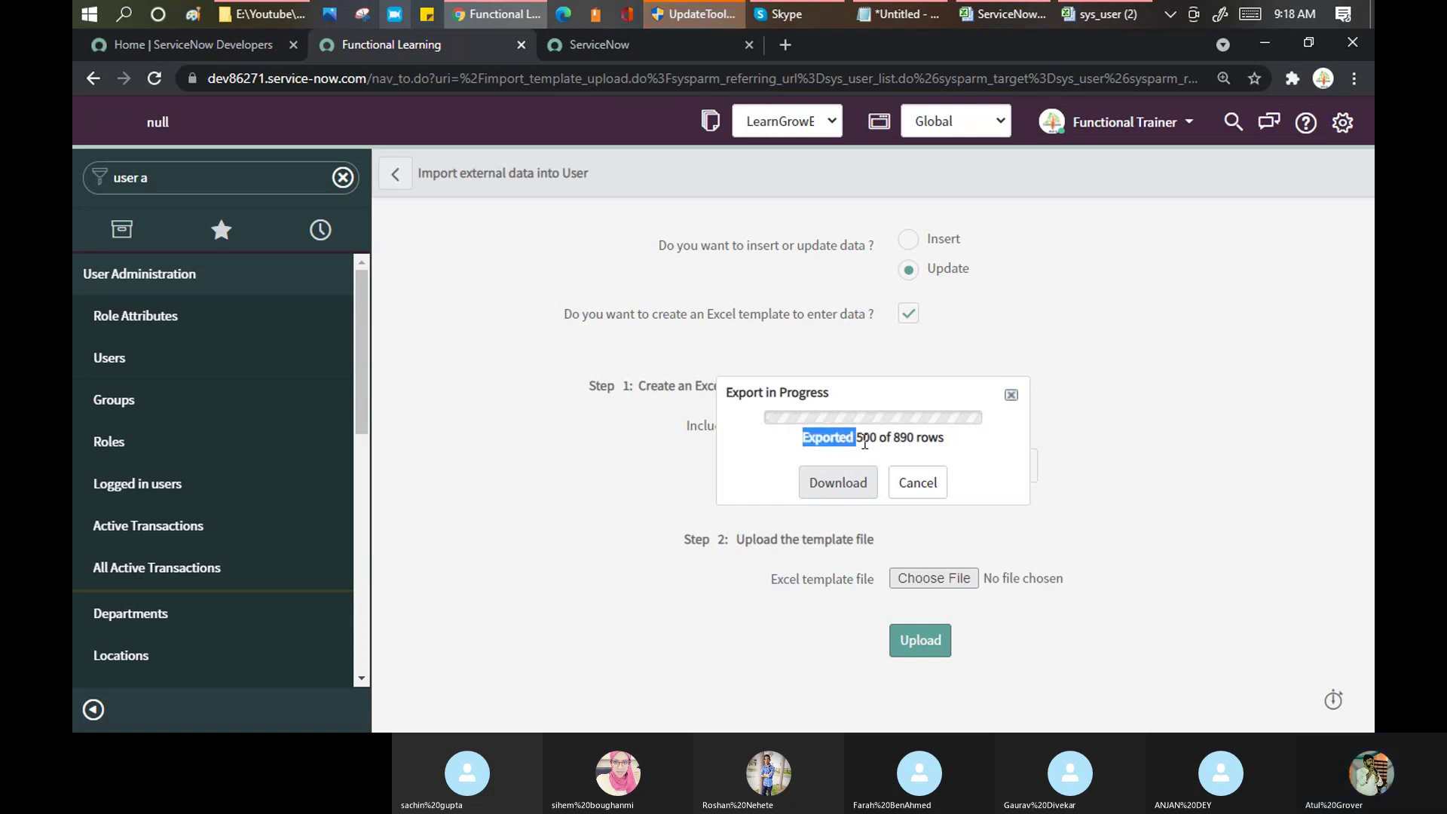
pyautogui.moveTo(864, 443); pyautogui.dragTo(953, 446)
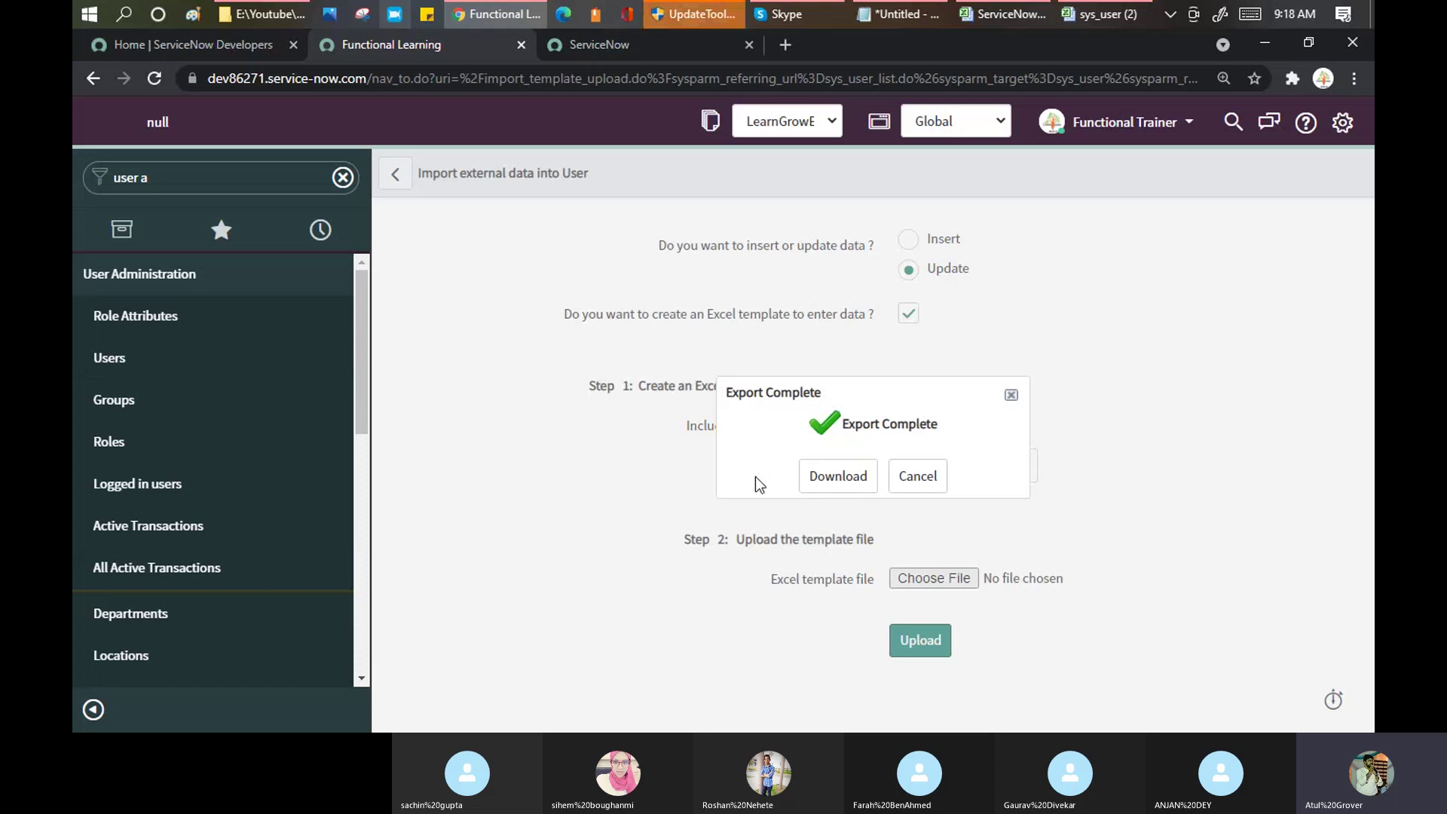
pyautogui.click(836, 476)
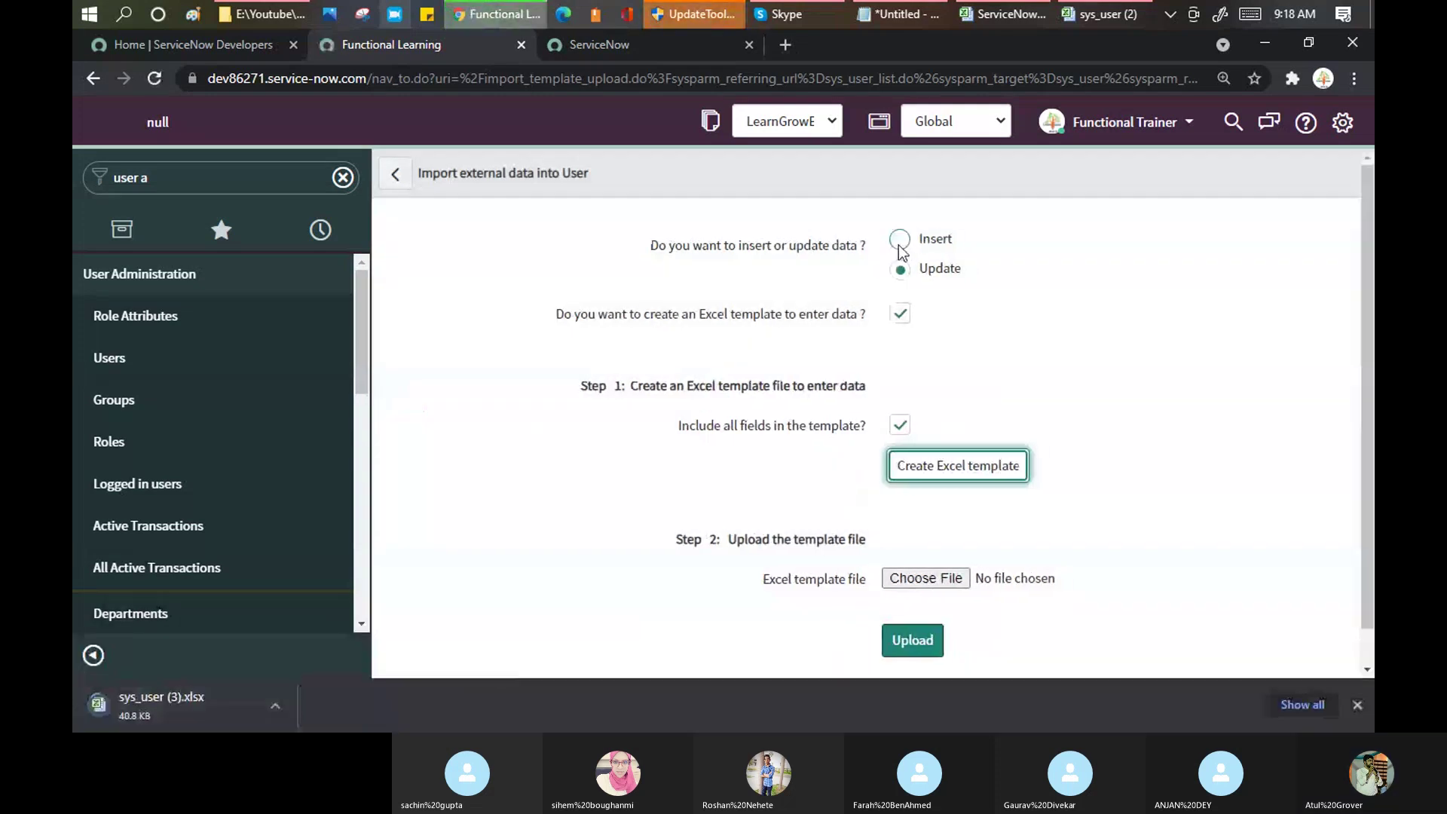
pyautogui.click(1102, 16)
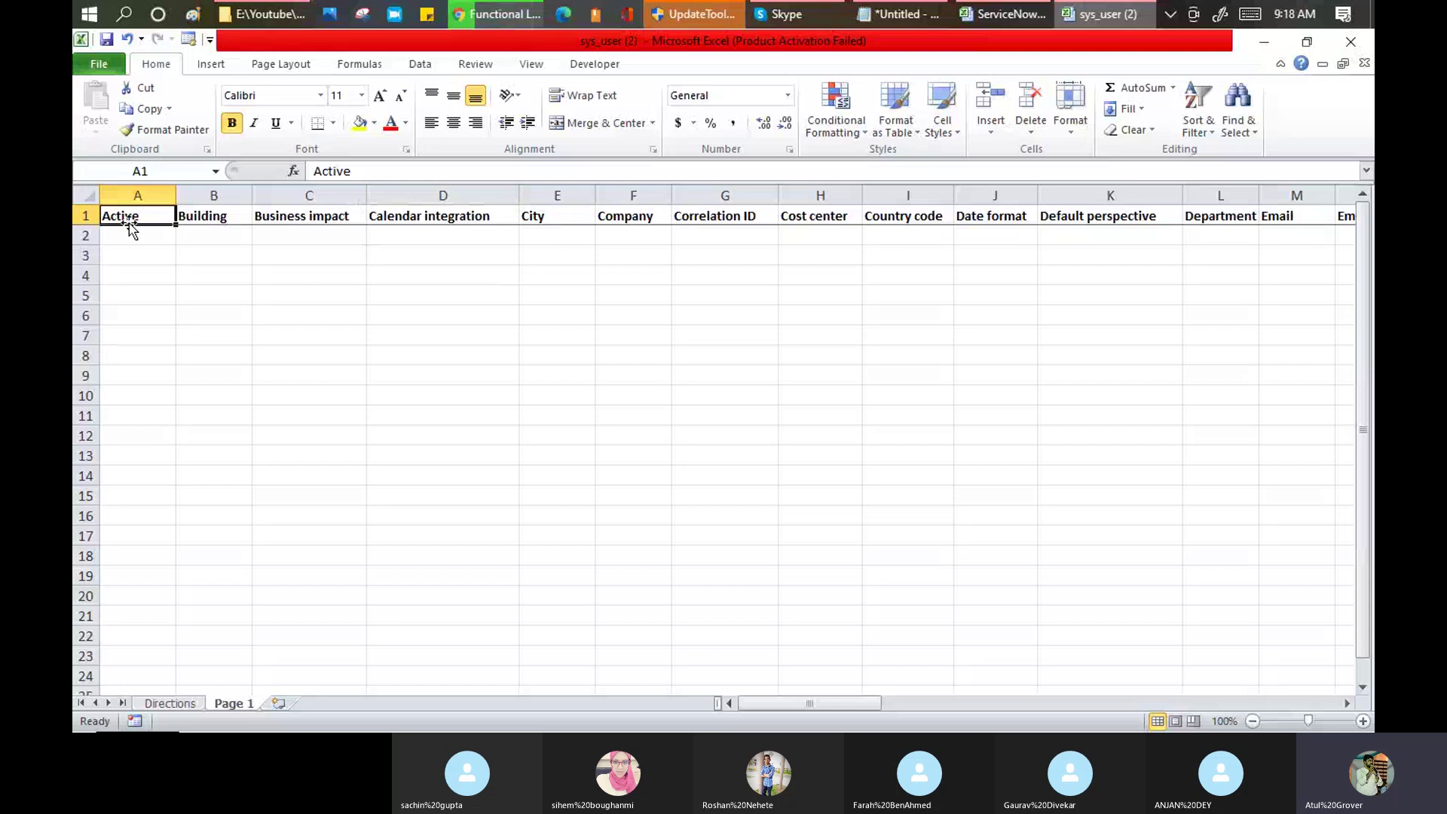
pyautogui.moveTo(130, 233); pyautogui.dragTo(1003, 544)
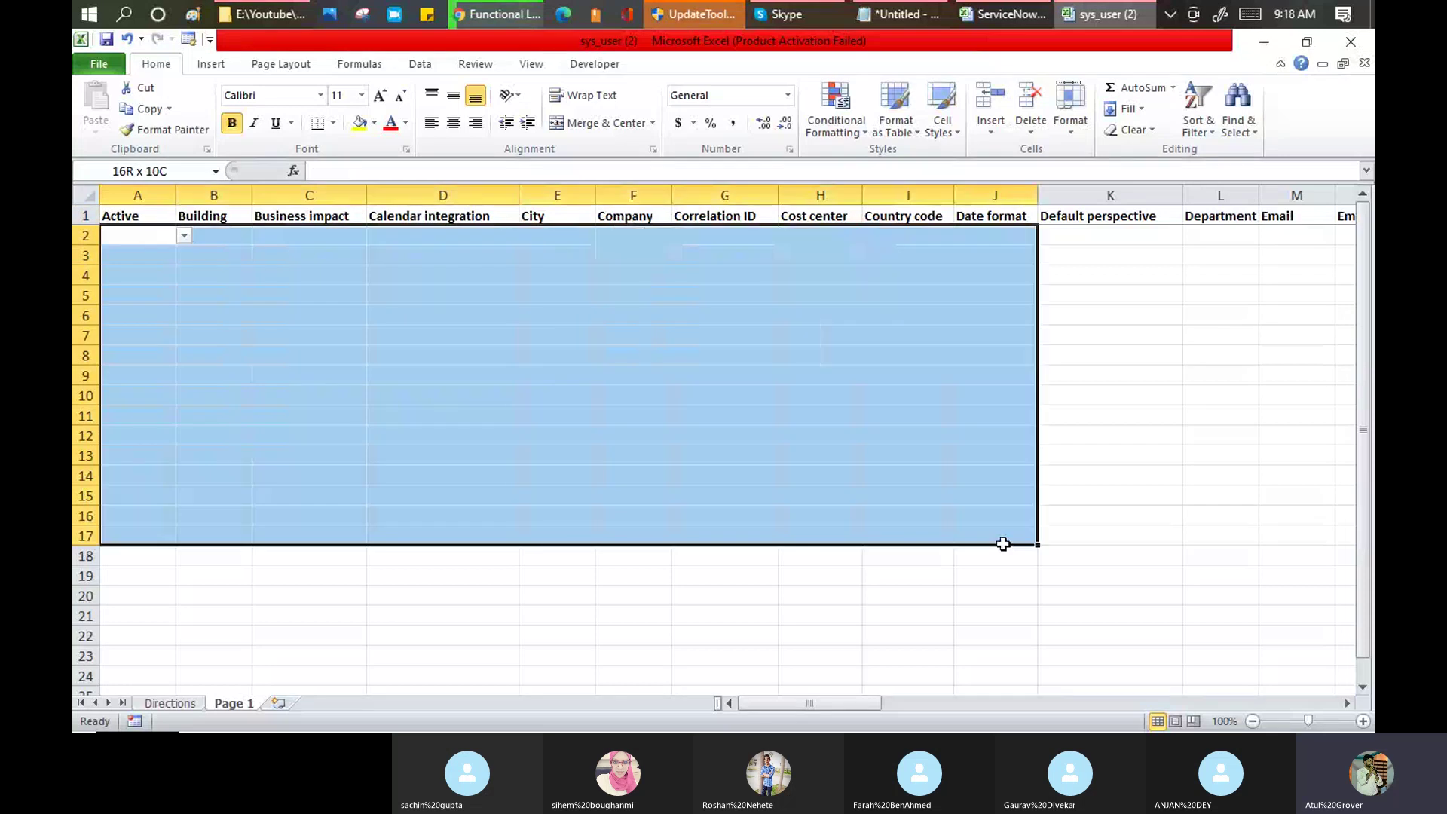
pyautogui.moveTo(1003, 544); pyautogui.dragTo(1164, 557)
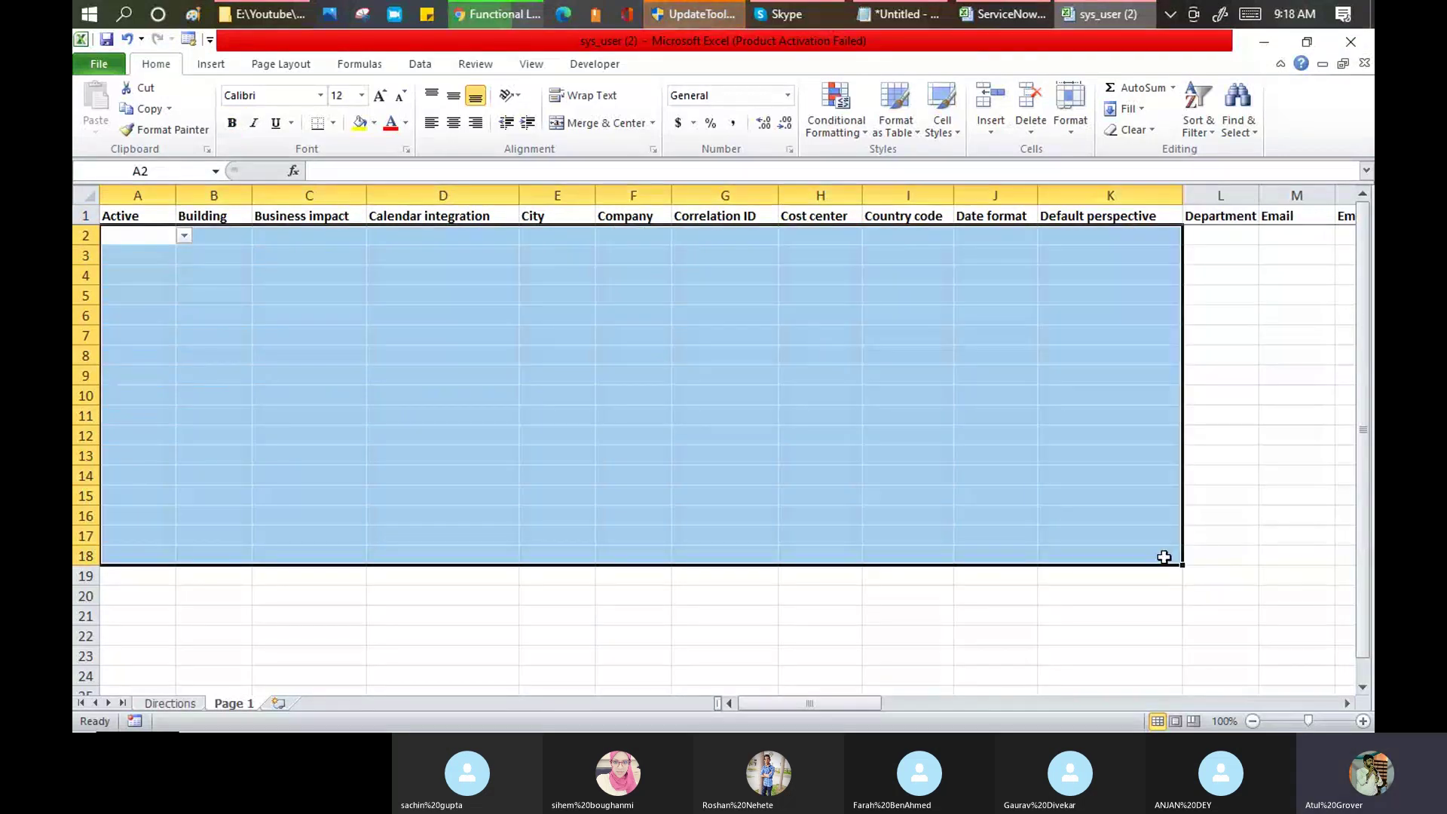
pyautogui.click(927, 235)
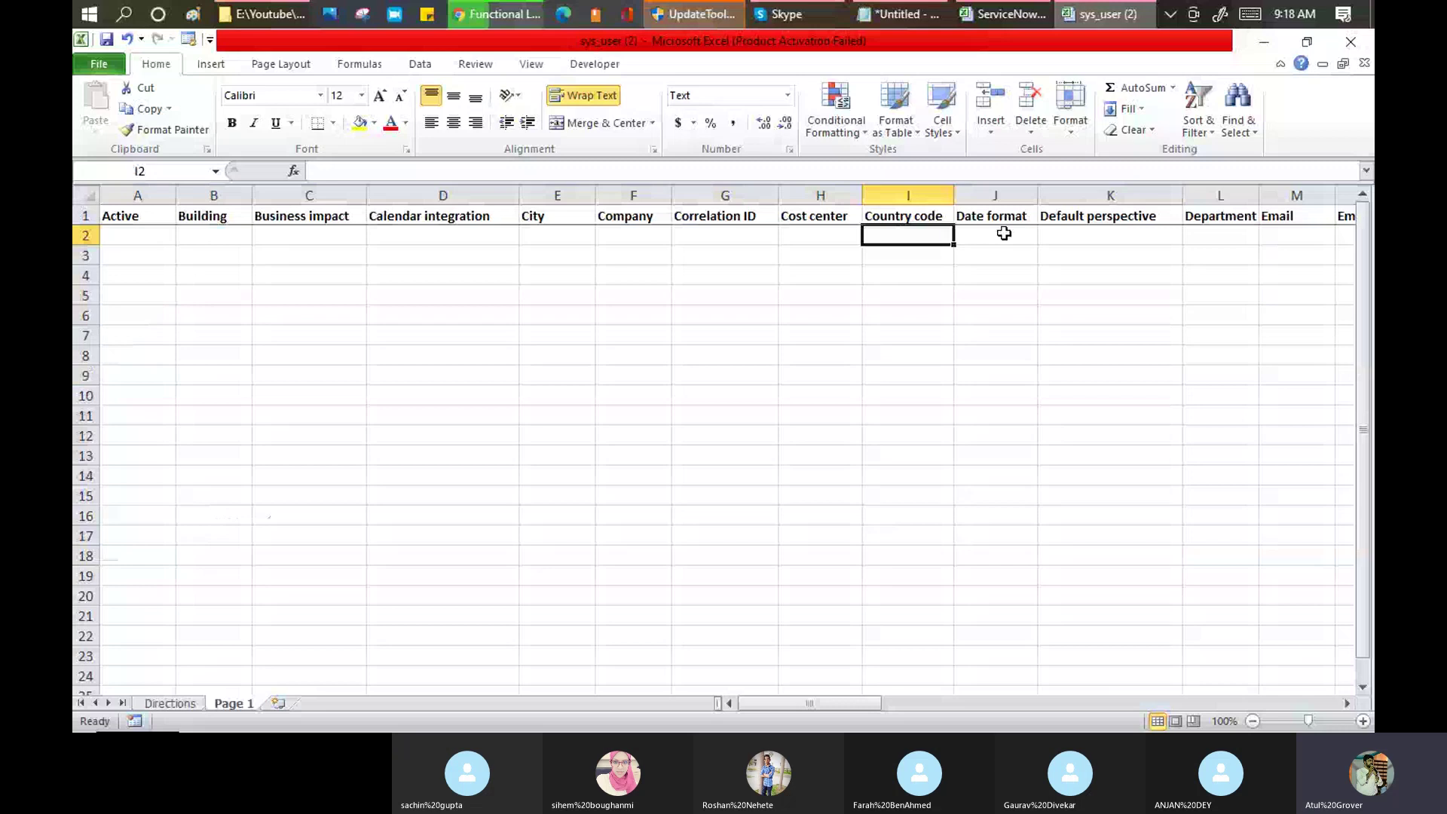
pyautogui.click(1002, 233)
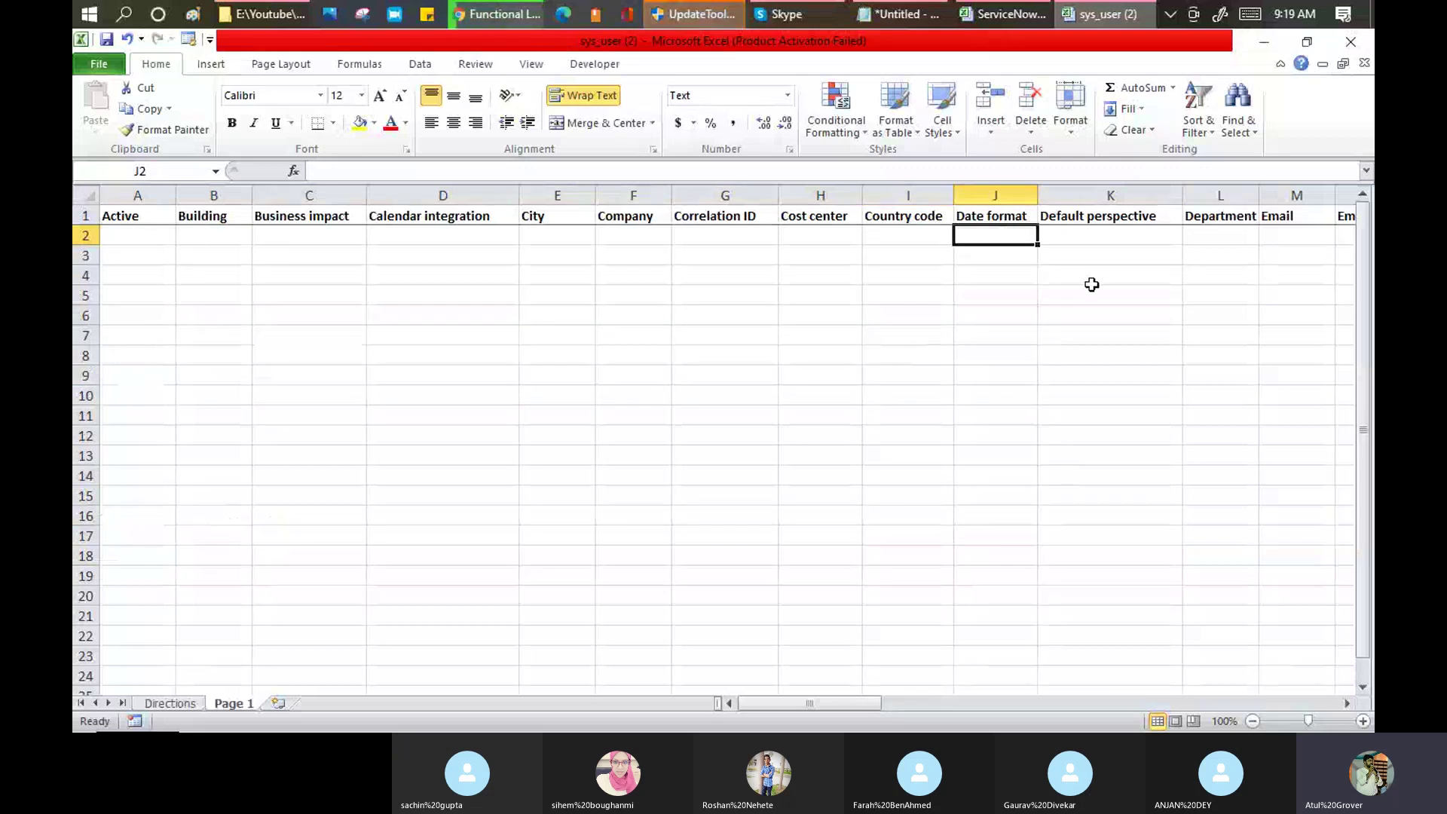
# Step: Open the Choose File picker on the import page, then return to the sys_user (2) workbook
pyautogui.click(495, 16)
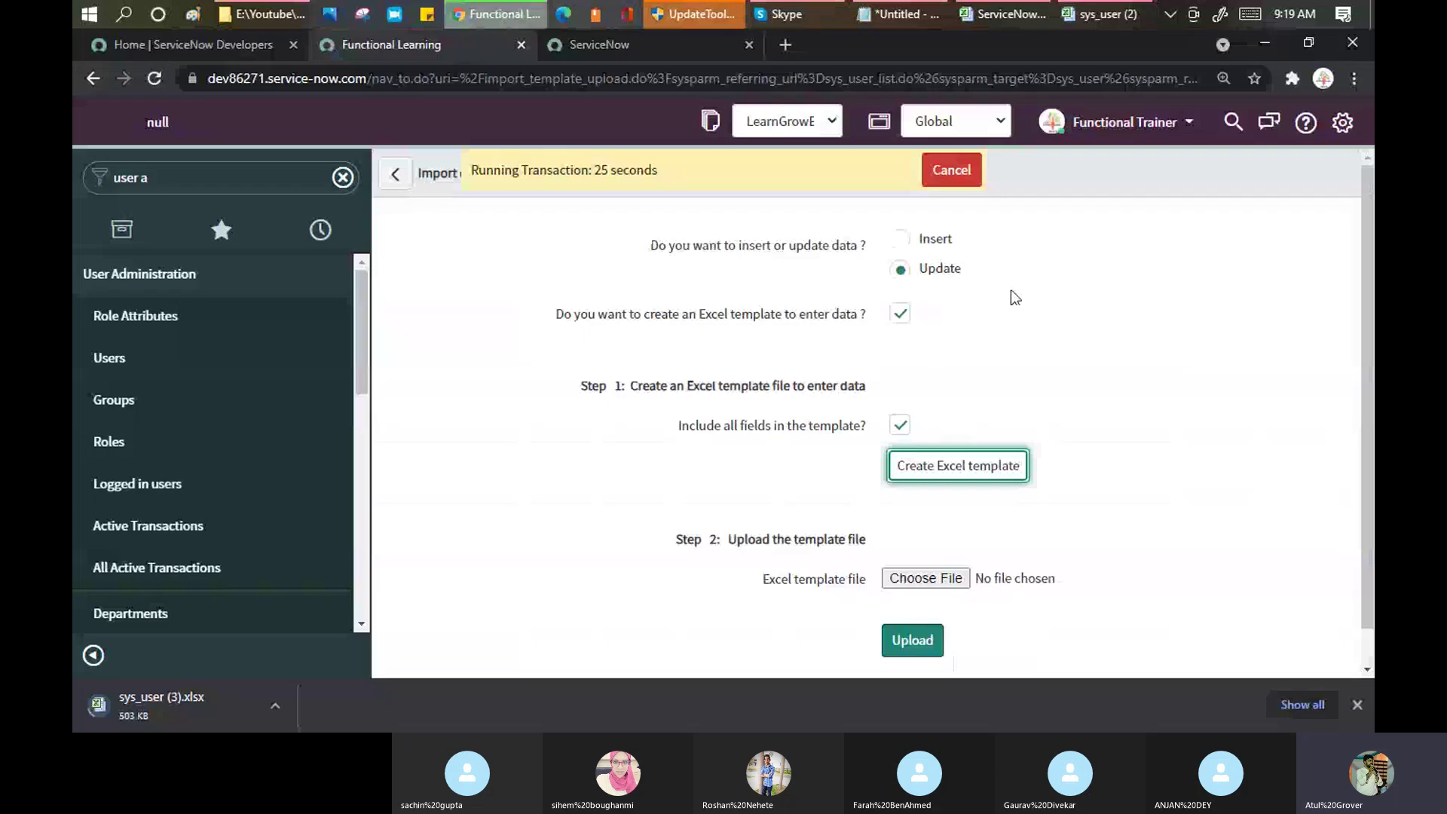
pyautogui.click(924, 582)
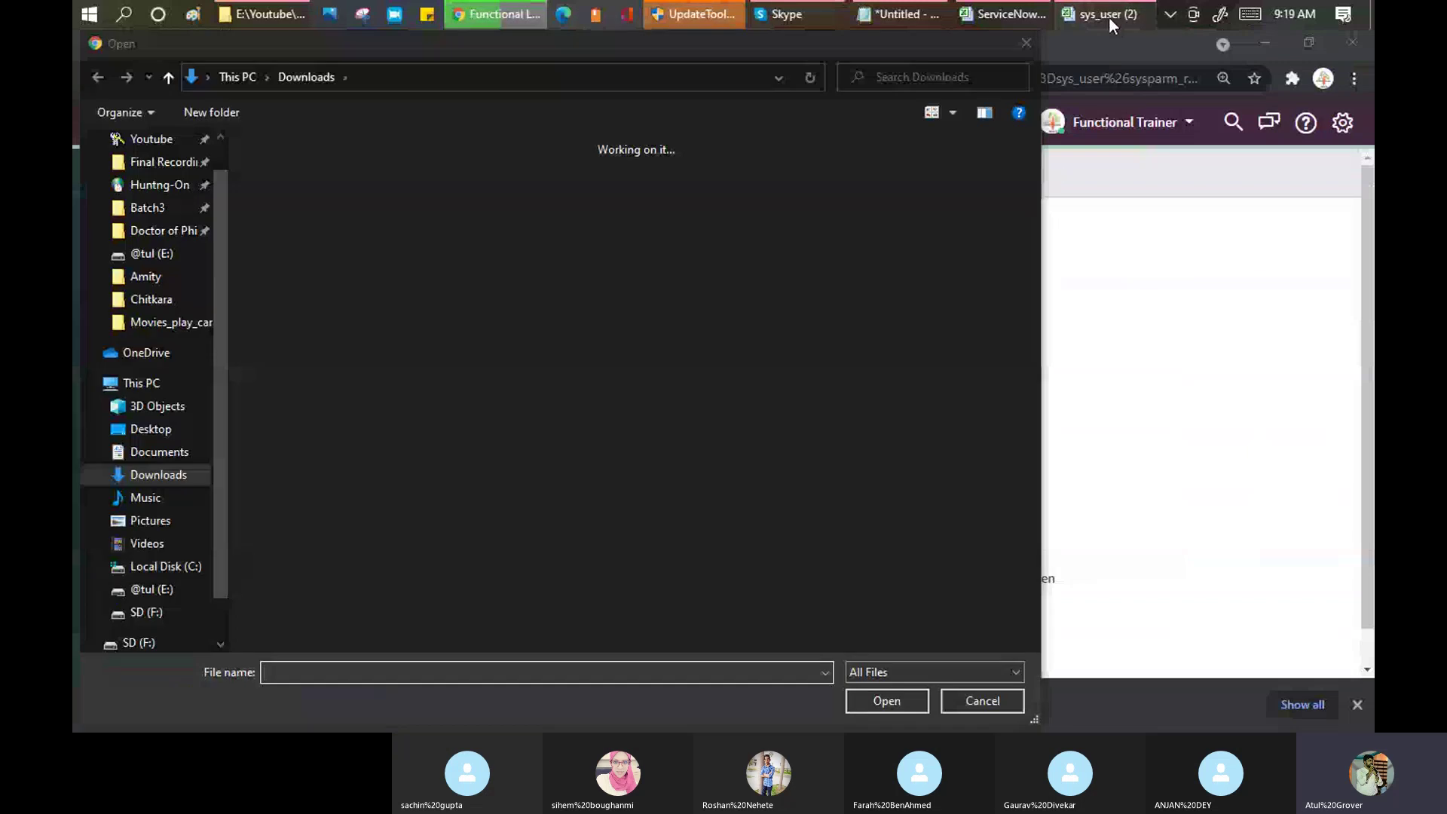
pyautogui.click(1109, 17)
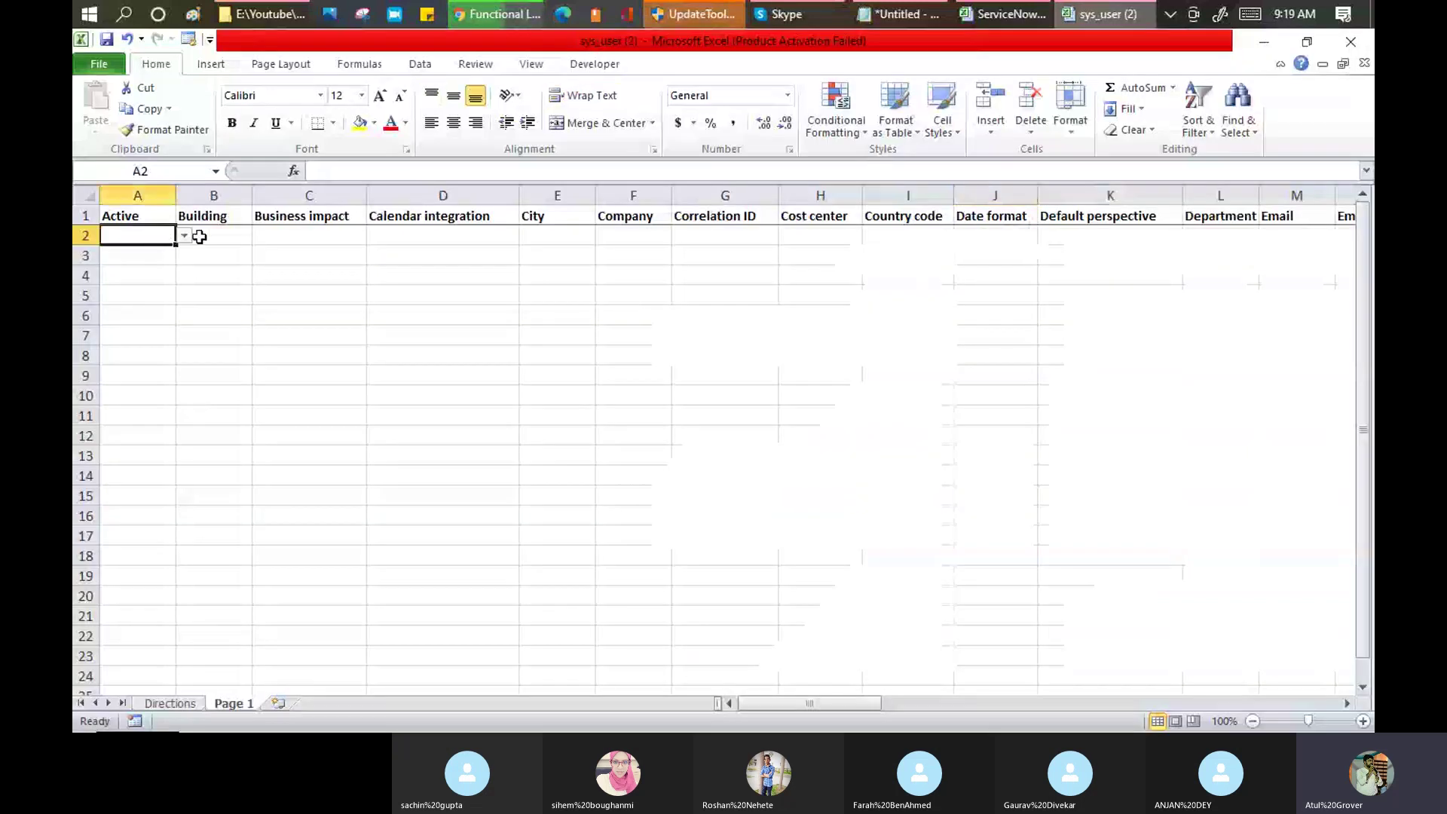
# Step: Set Active to TRUE, Business impact to 2 - High and Calendar integration to Outlook
pyautogui.click(184, 236)
pyautogui.click(192, 251)
pyautogui.click(278, 235)
pyautogui.click(374, 236)
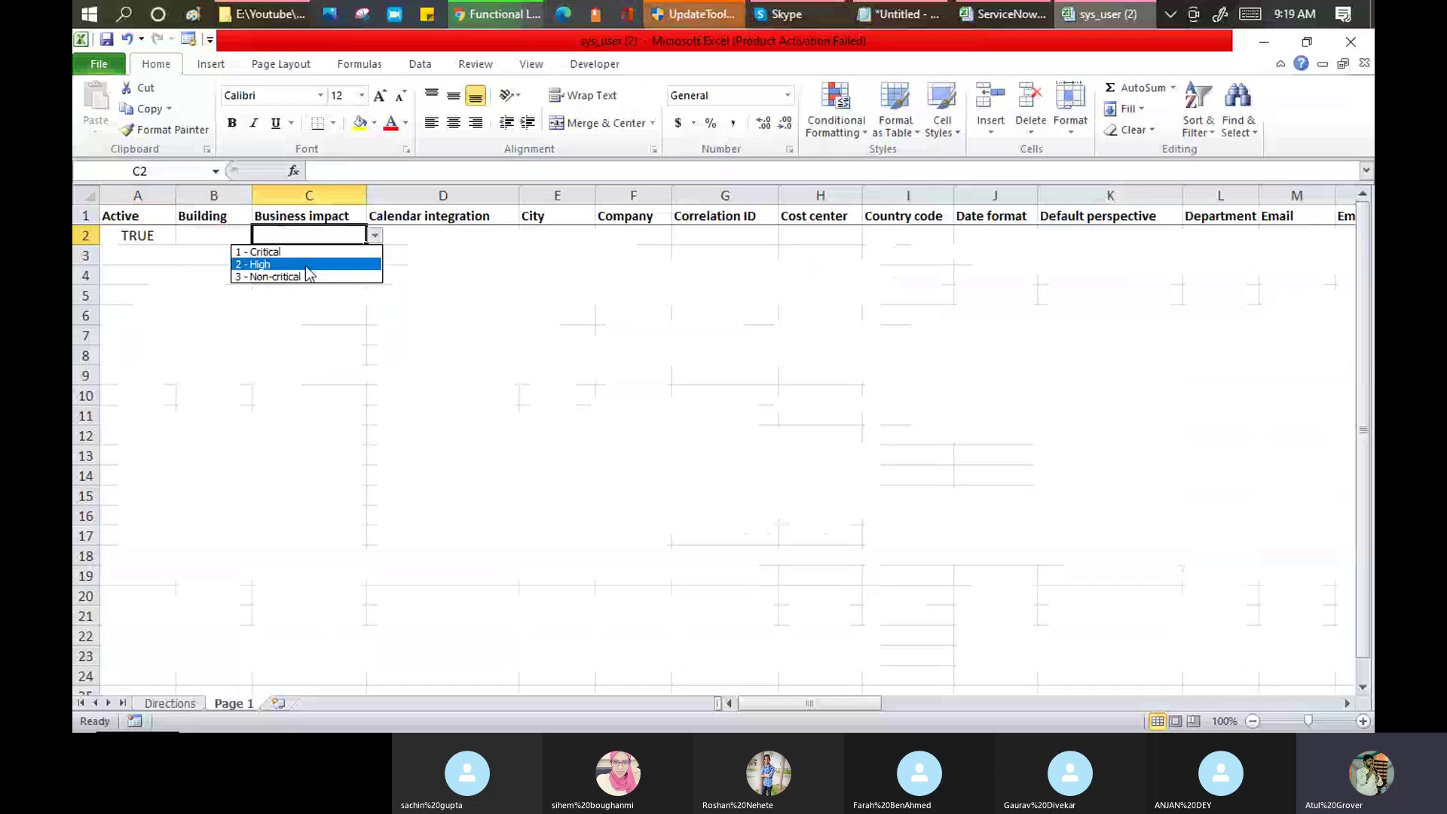
pyautogui.click(317, 261)
pyautogui.click(416, 236)
pyautogui.click(528, 235)
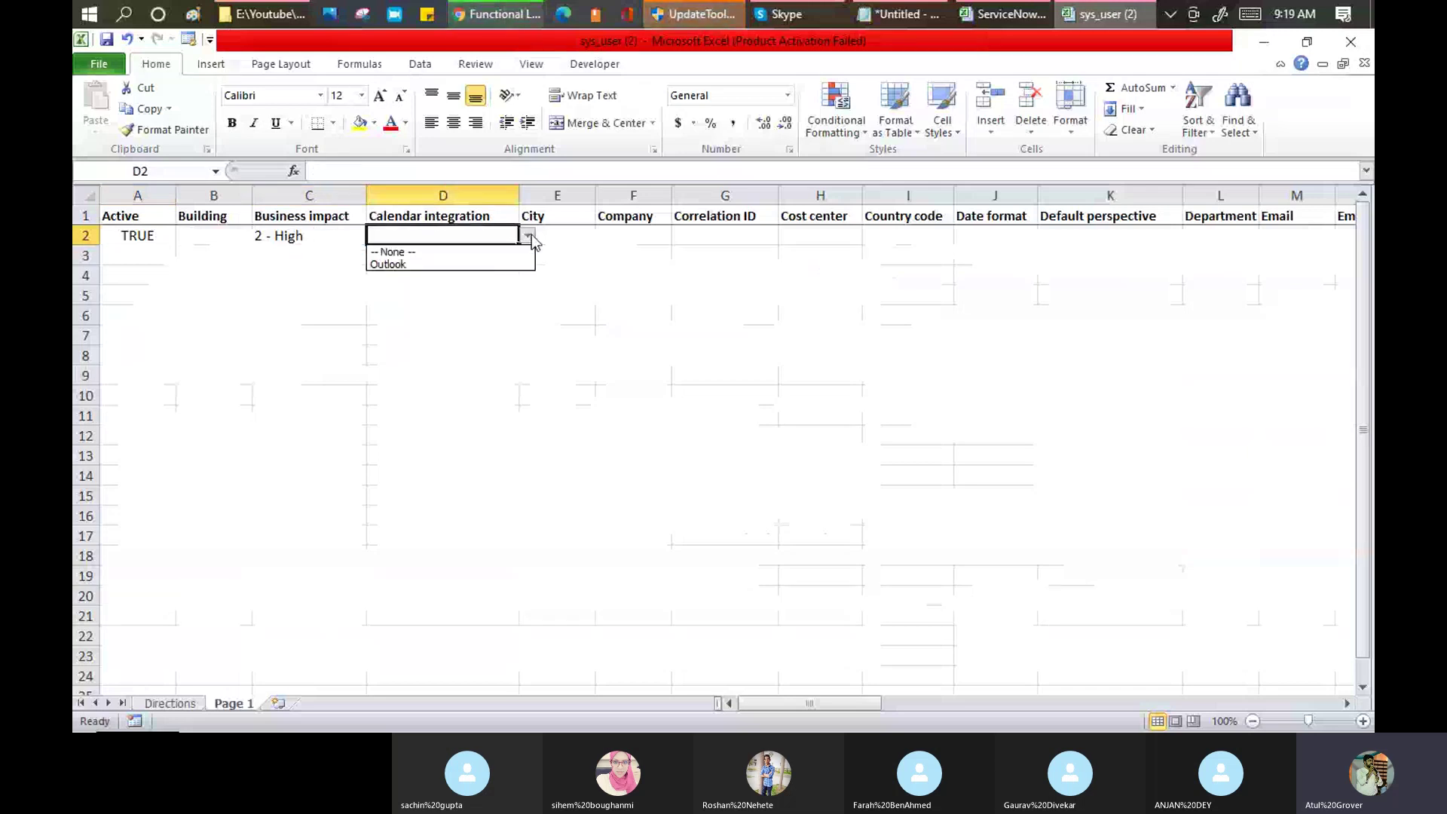
pyautogui.click(474, 261)
# Step: Enter Acer as the Company and the user's e-mail address in row 2
pyautogui.click(614, 236)
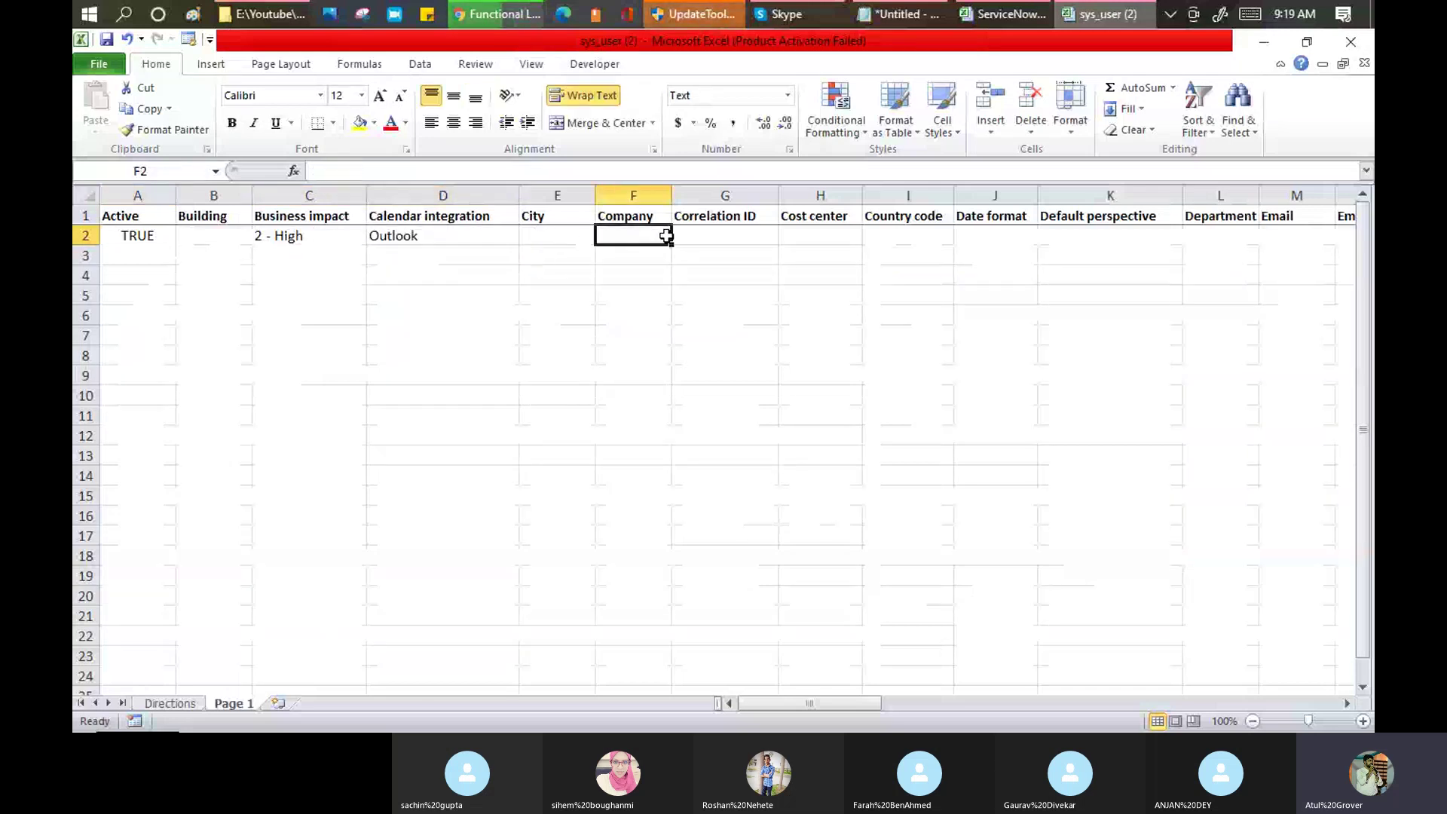
pyautogui.write('Acer')
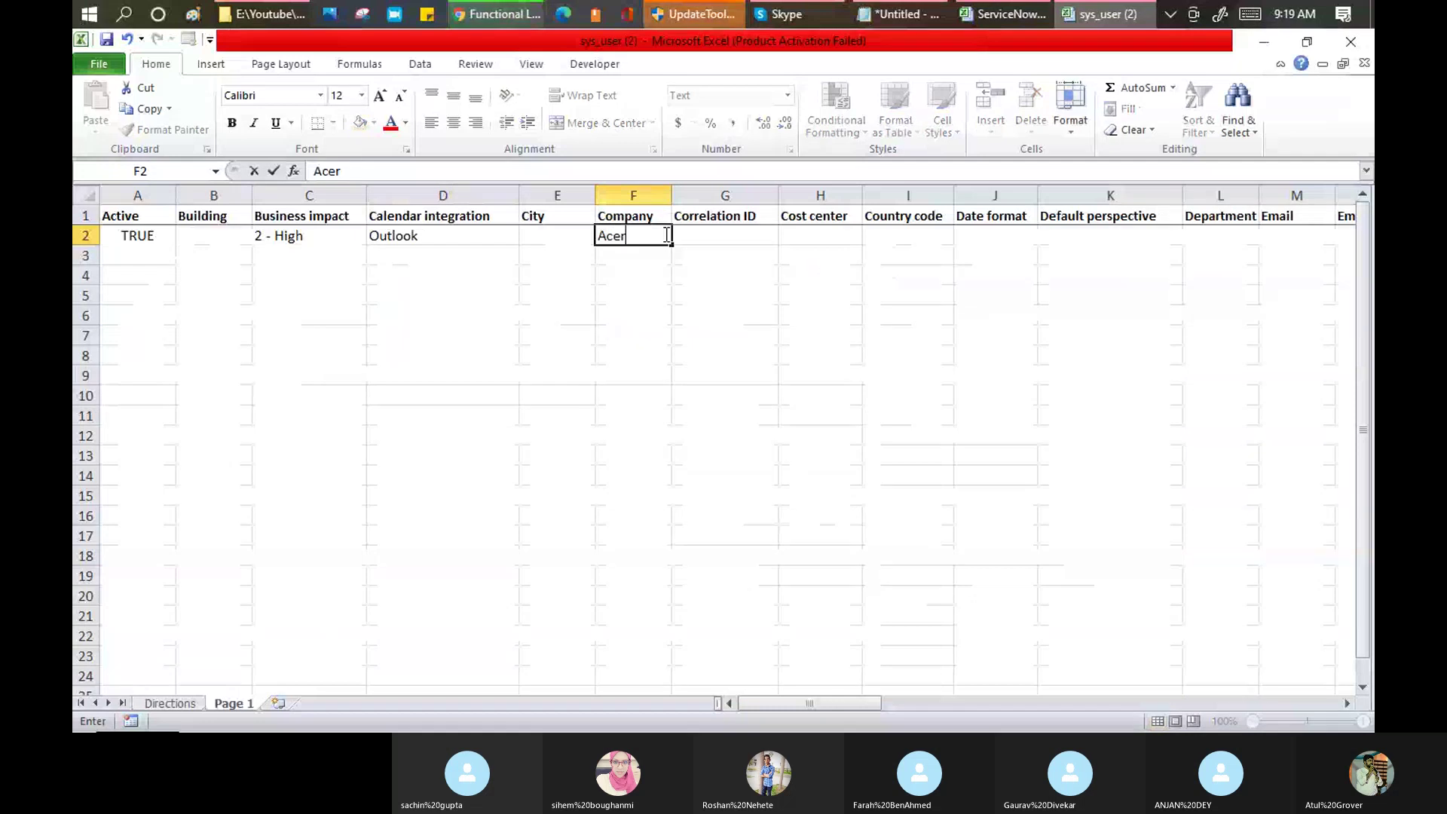
pyautogui.press('Tab')
pyautogui.press('Tab')
pyautogui.press('Tab')
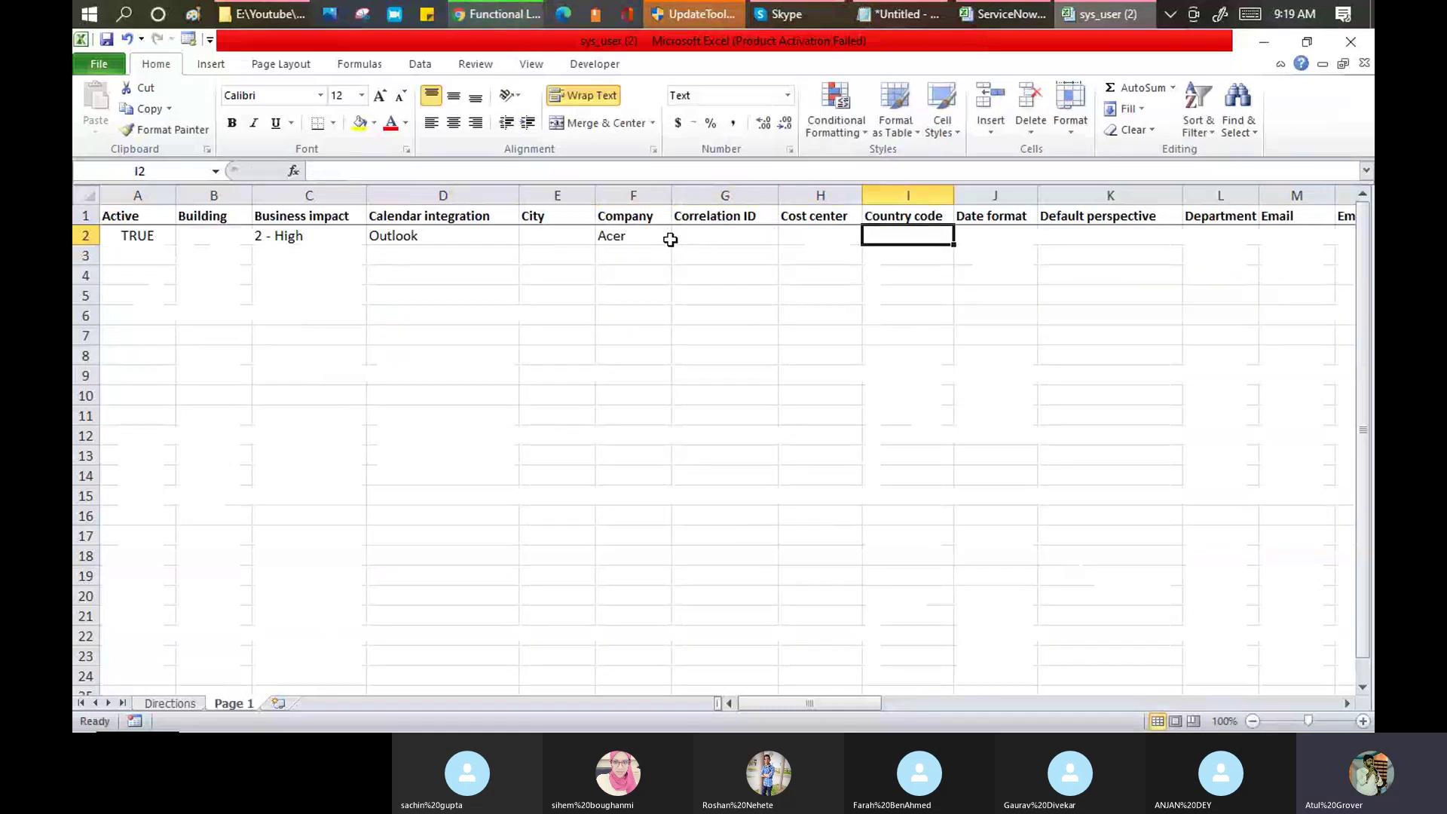
pyautogui.press('Tab')
pyautogui.press('Tab')
pyautogui.press('Tab')
pyautogui.press('Tab')
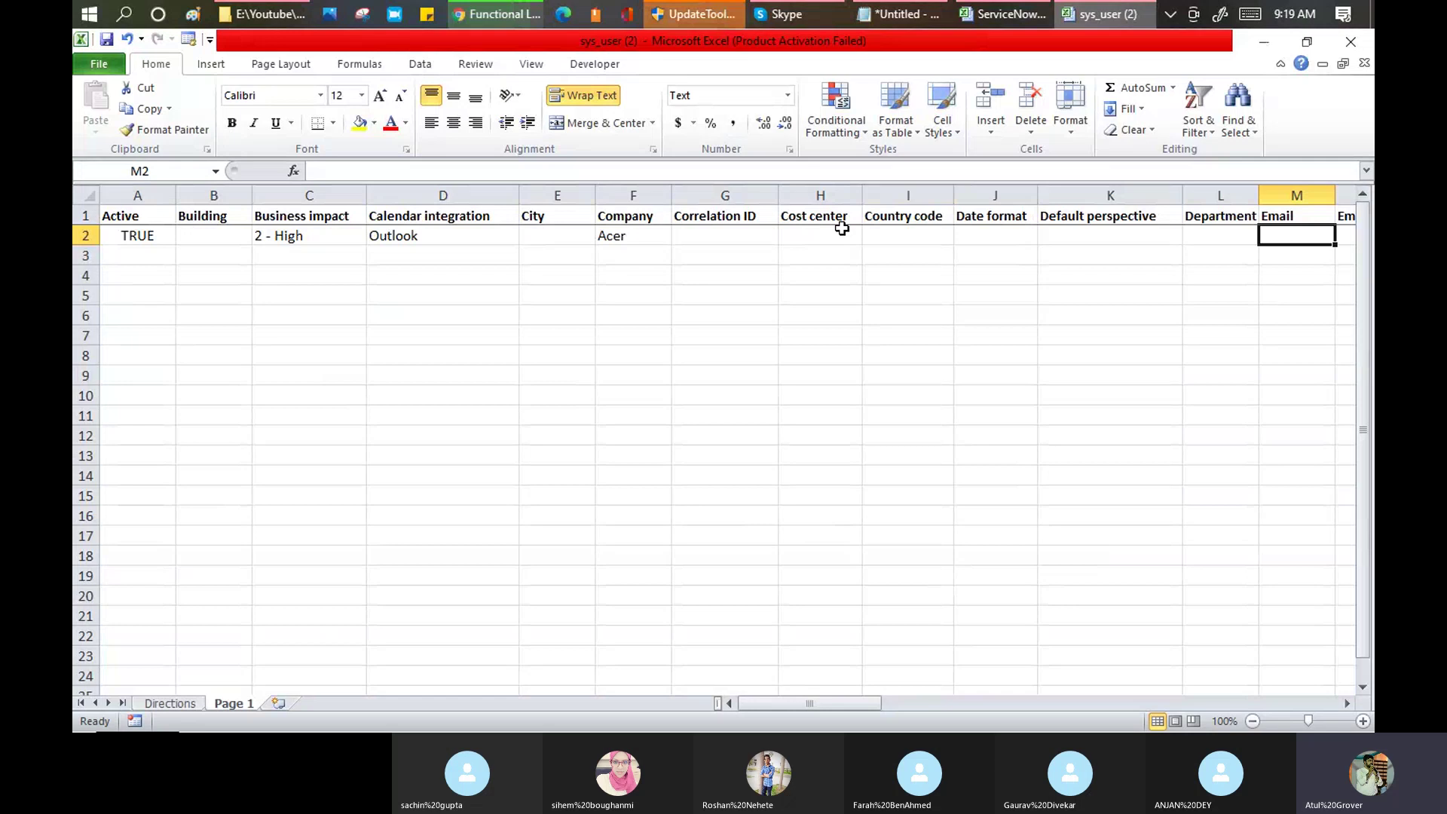
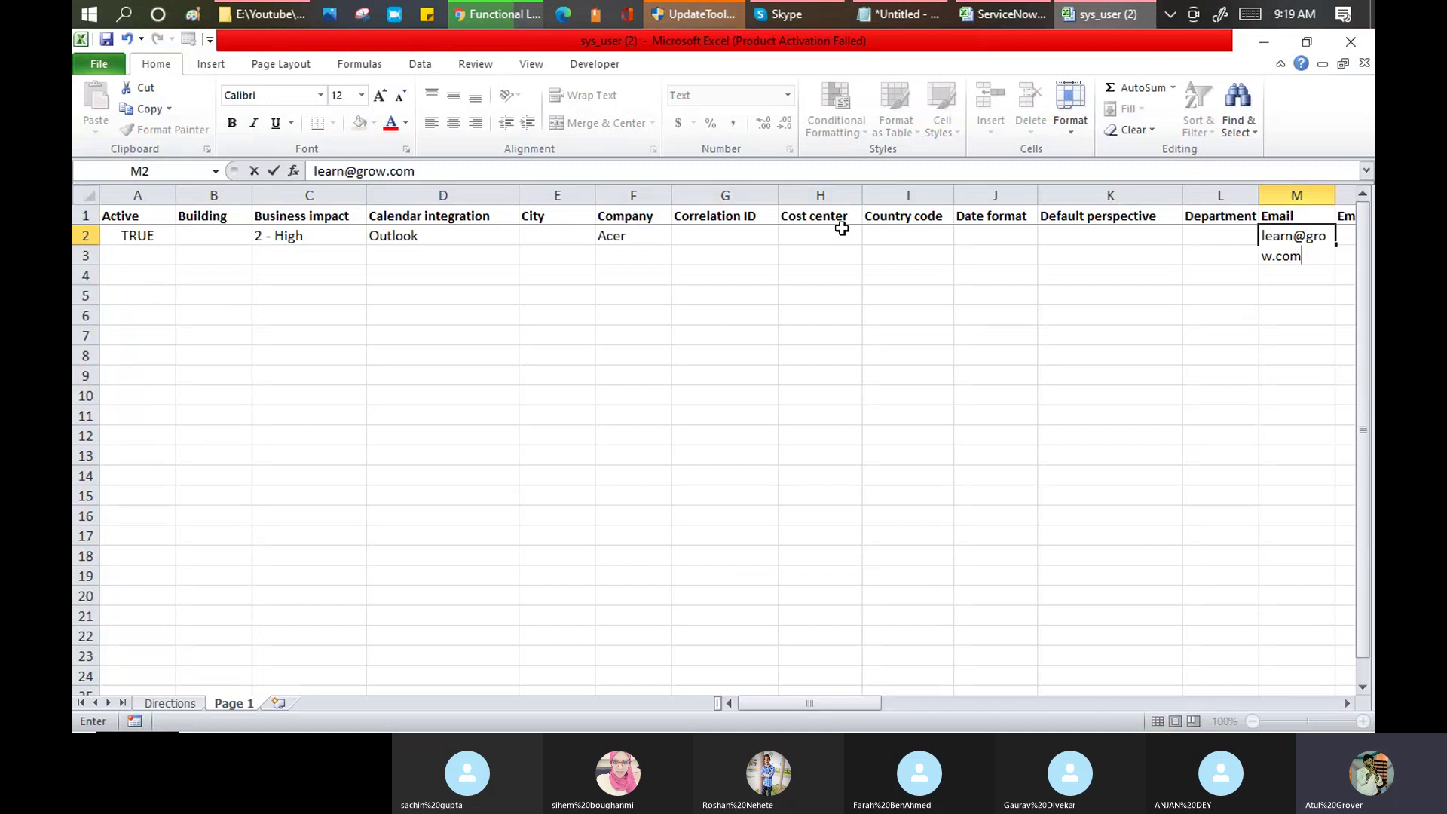
pyautogui.press('Tab')
pyautogui.press('Tab')
pyautogui.press('Tab')
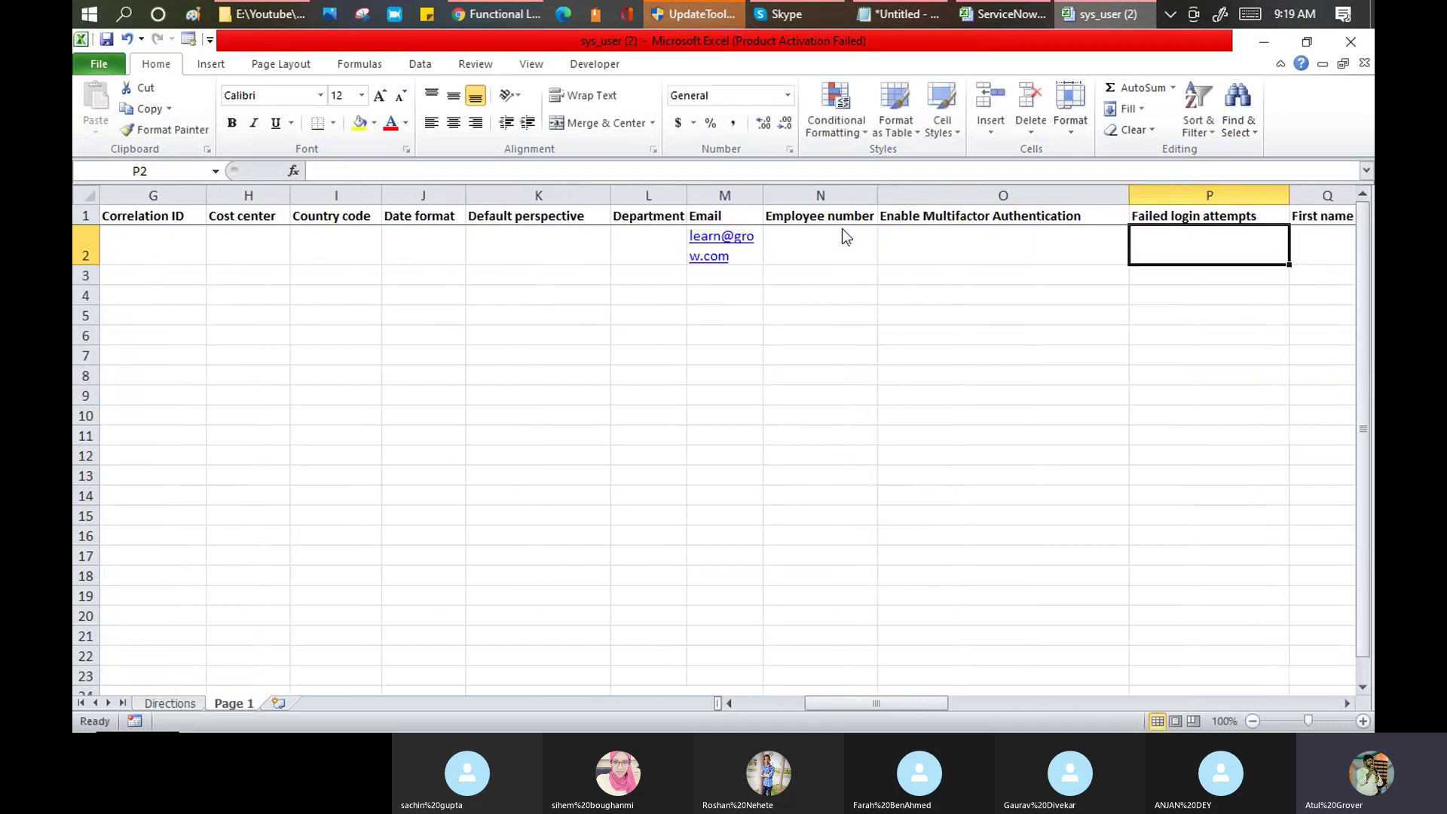
# Step: Fill in the user's employee number and first name
pyautogui.hotkey('shift', 'Tab')
pyautogui.hotkey('shift', 'Tab')
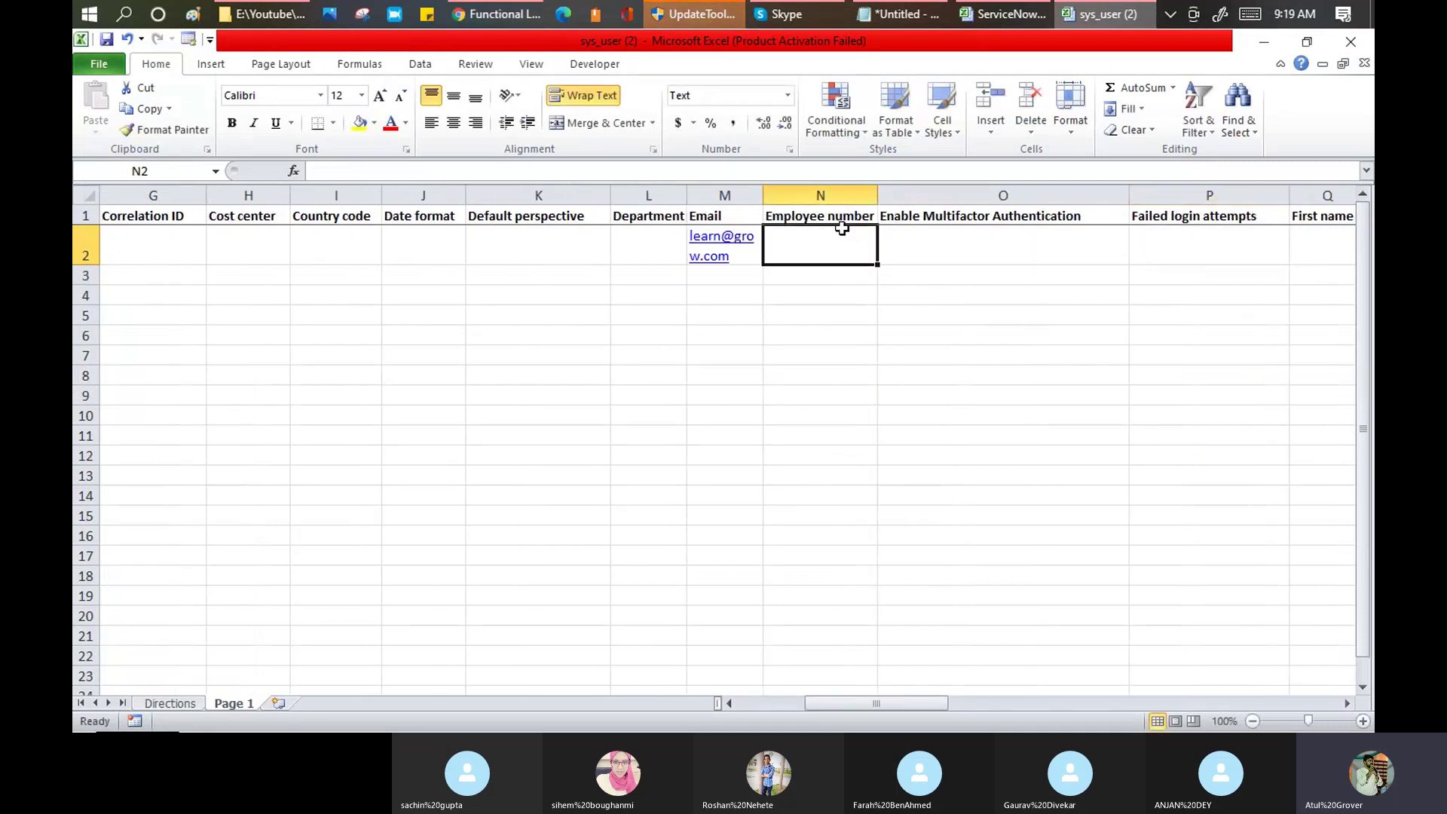
pyautogui.write('123456')
pyautogui.press('Tab')
pyautogui.press('Tab')
pyautogui.press('Tab')
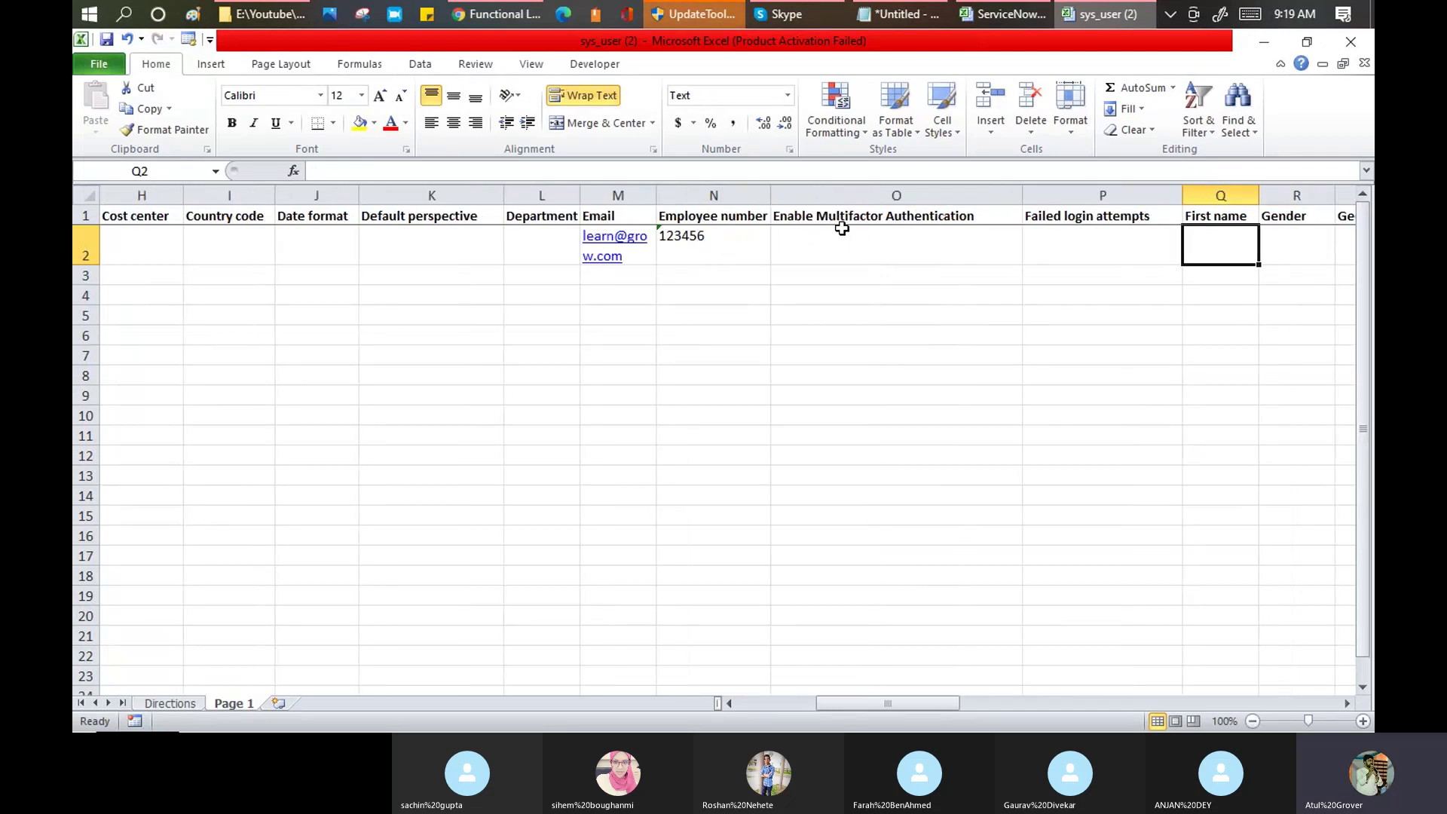
pyautogui.write('Learn')
pyautogui.press('Tab')
# Step: Set Gender in R2 to Male from its dropdown
pyautogui.write('M')
pyautogui.press('Escape')
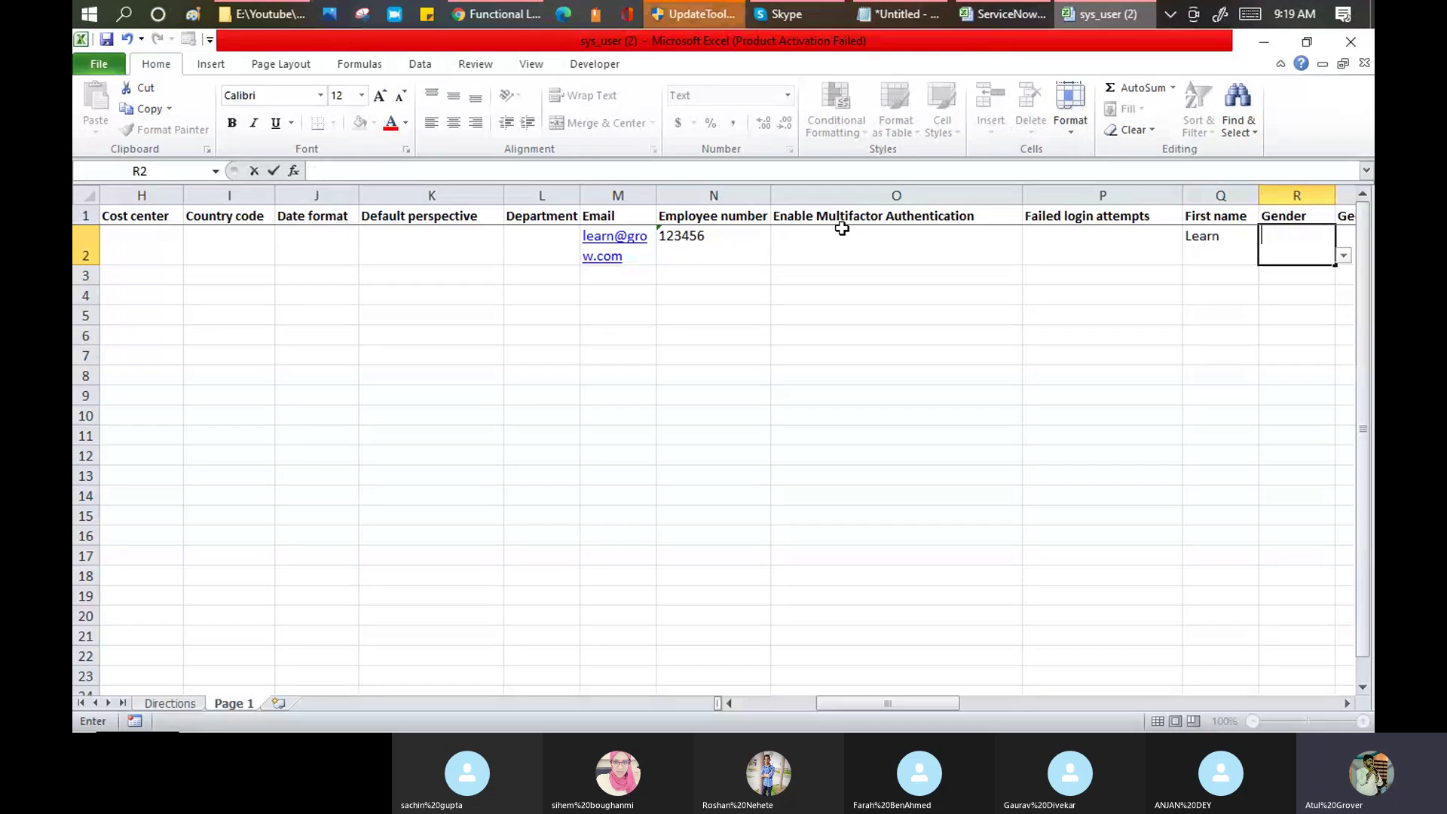
pyautogui.click(1351, 256)
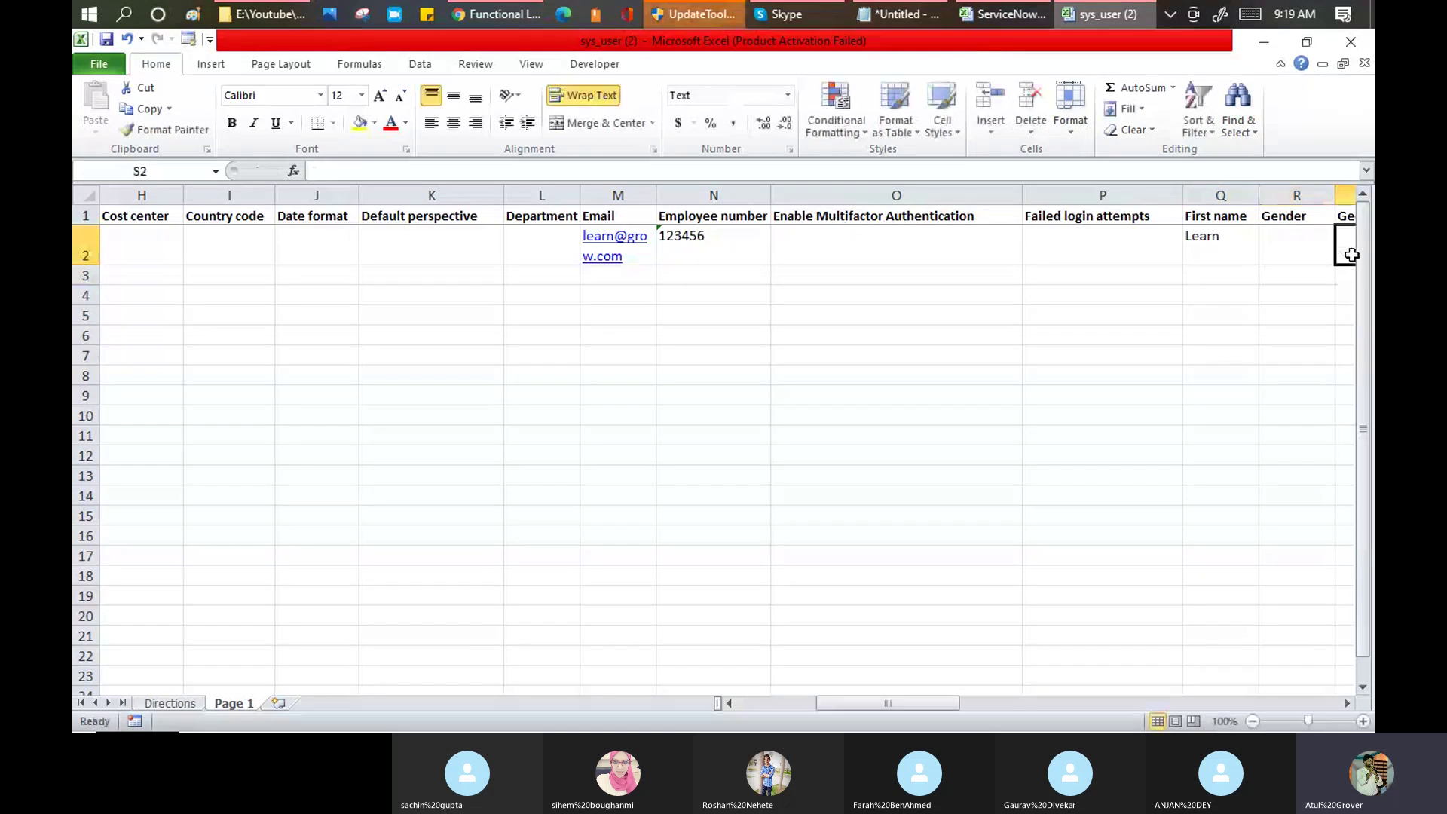
pyautogui.click(1286, 251)
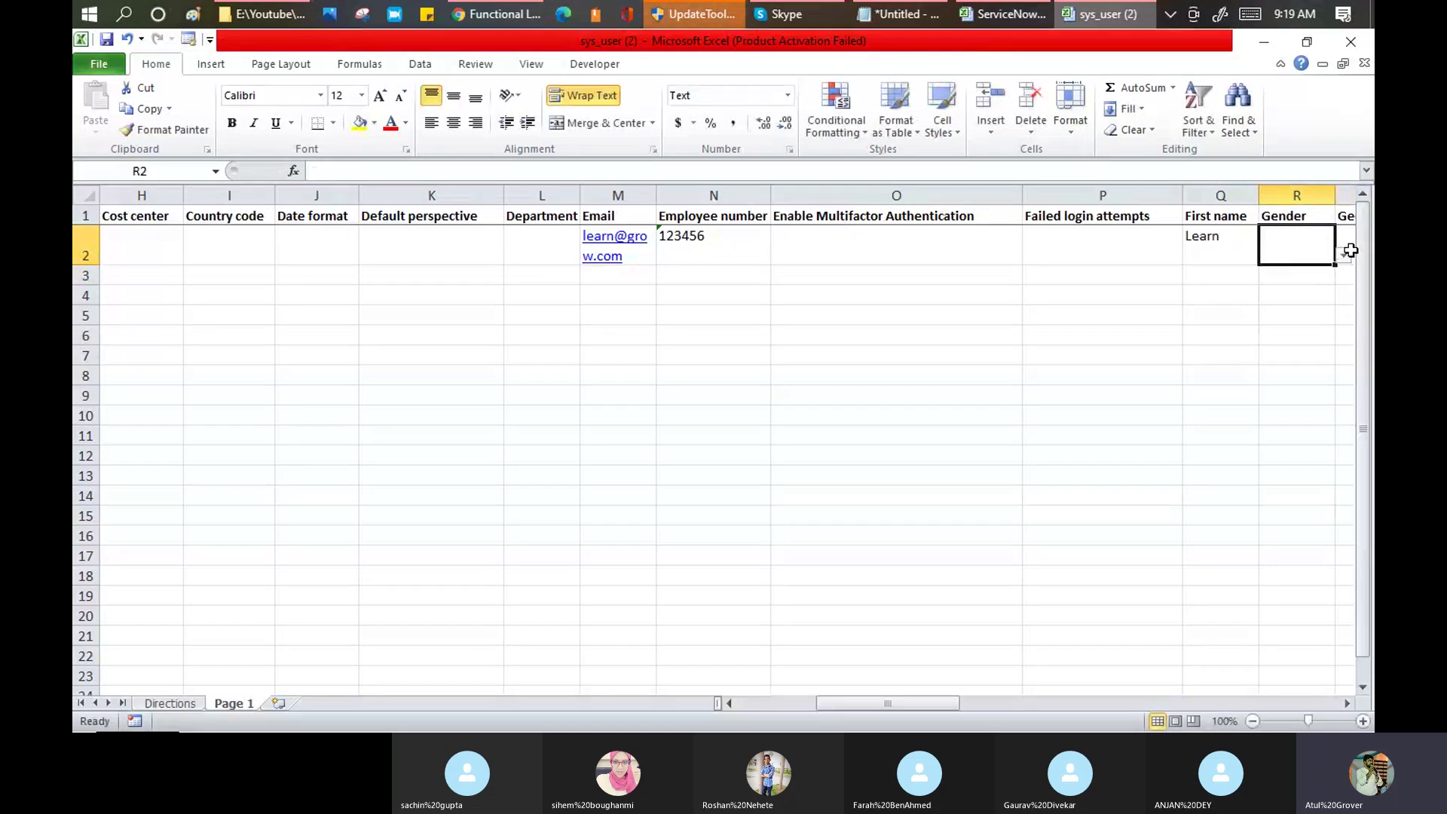
pyautogui.click(1344, 256)
pyautogui.click(1269, 292)
pyautogui.press('Tab')
pyautogui.press('Tab')
pyautogui.press('Tab')
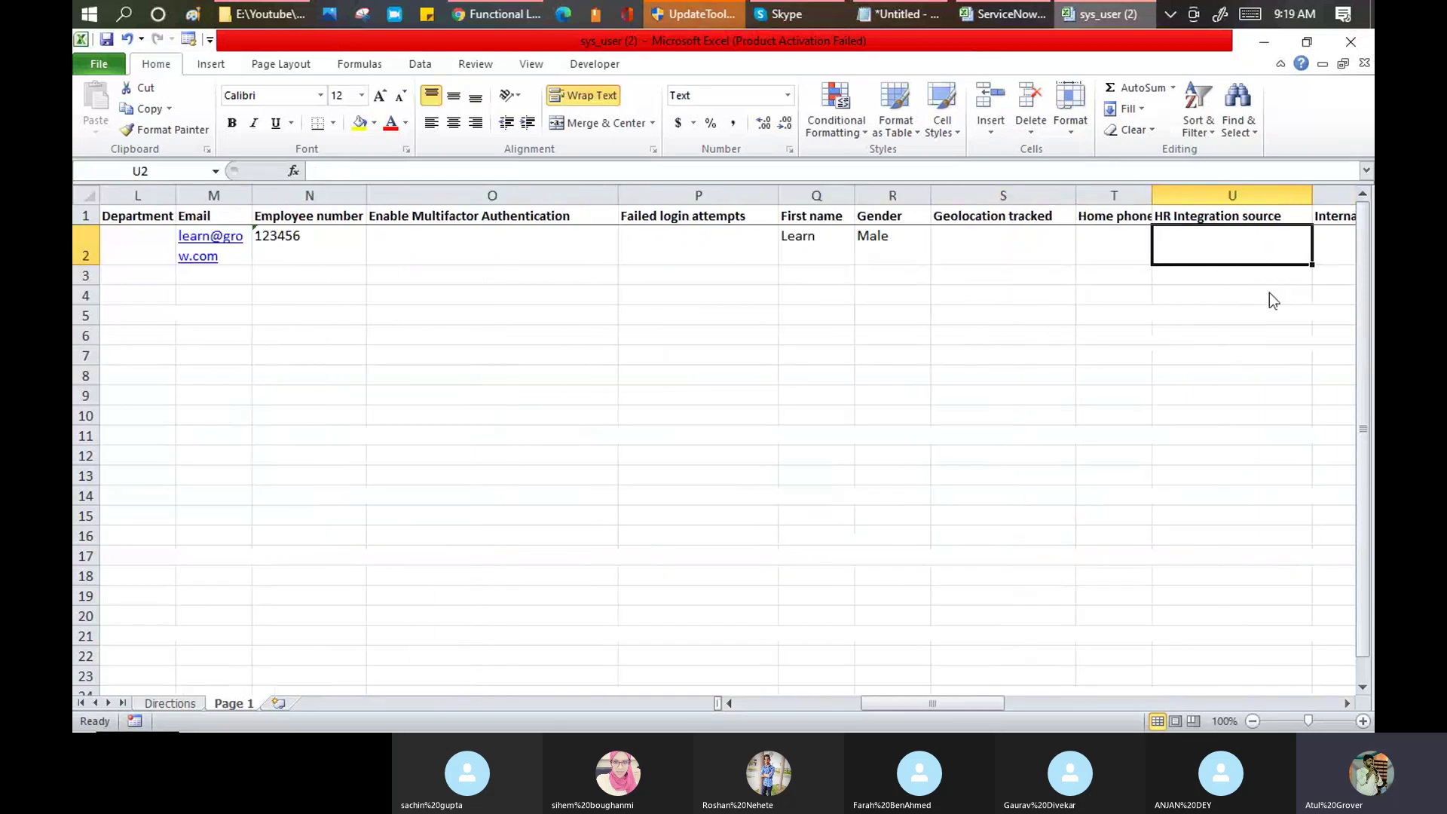
# Step: Choose Dr. as the prefix and enter the user's last name
pyautogui.press('Tab')
pyautogui.press('Tab')
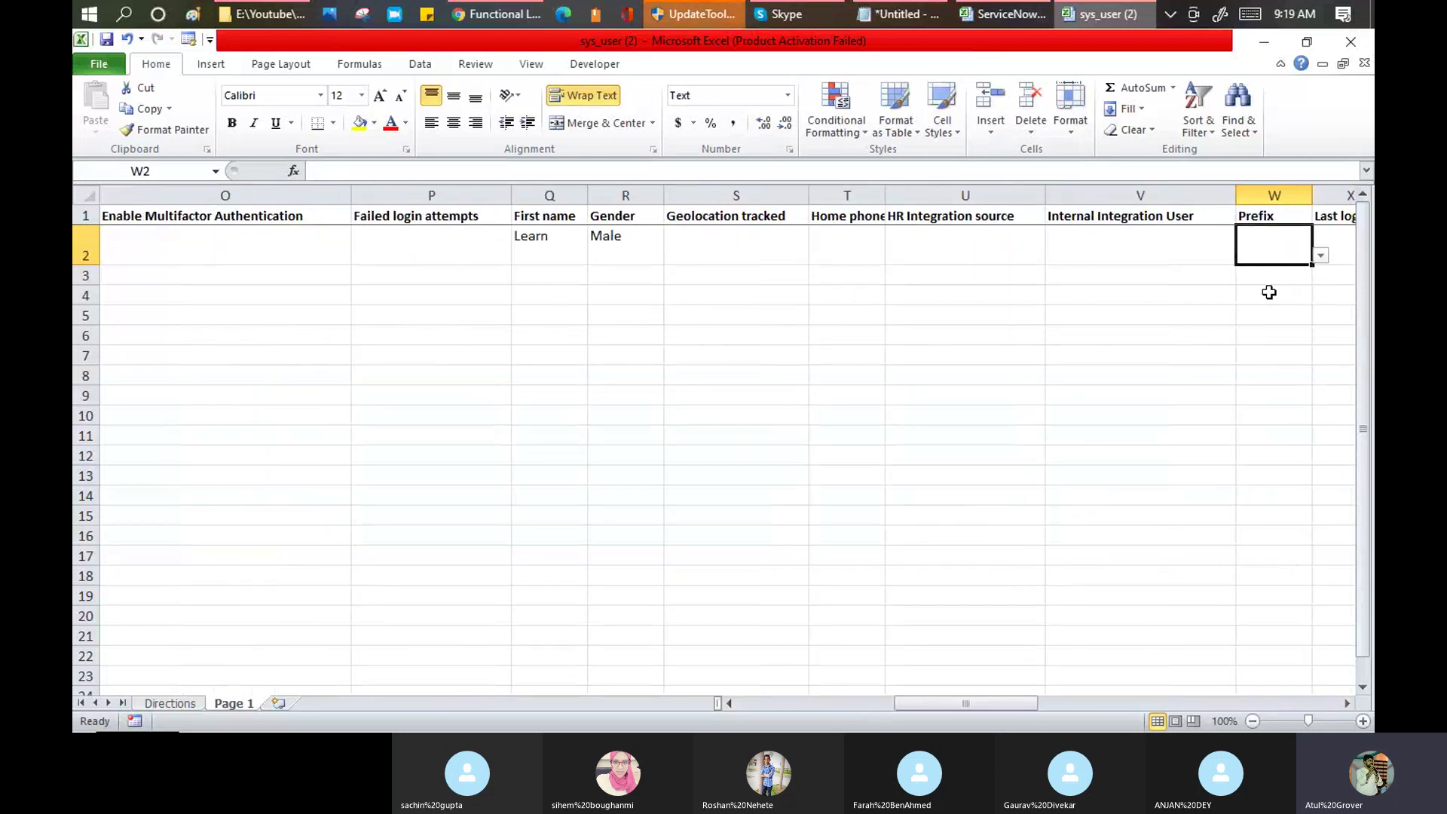
pyautogui.click(1320, 256)
pyautogui.click(1261, 283)
pyautogui.press('Tab')
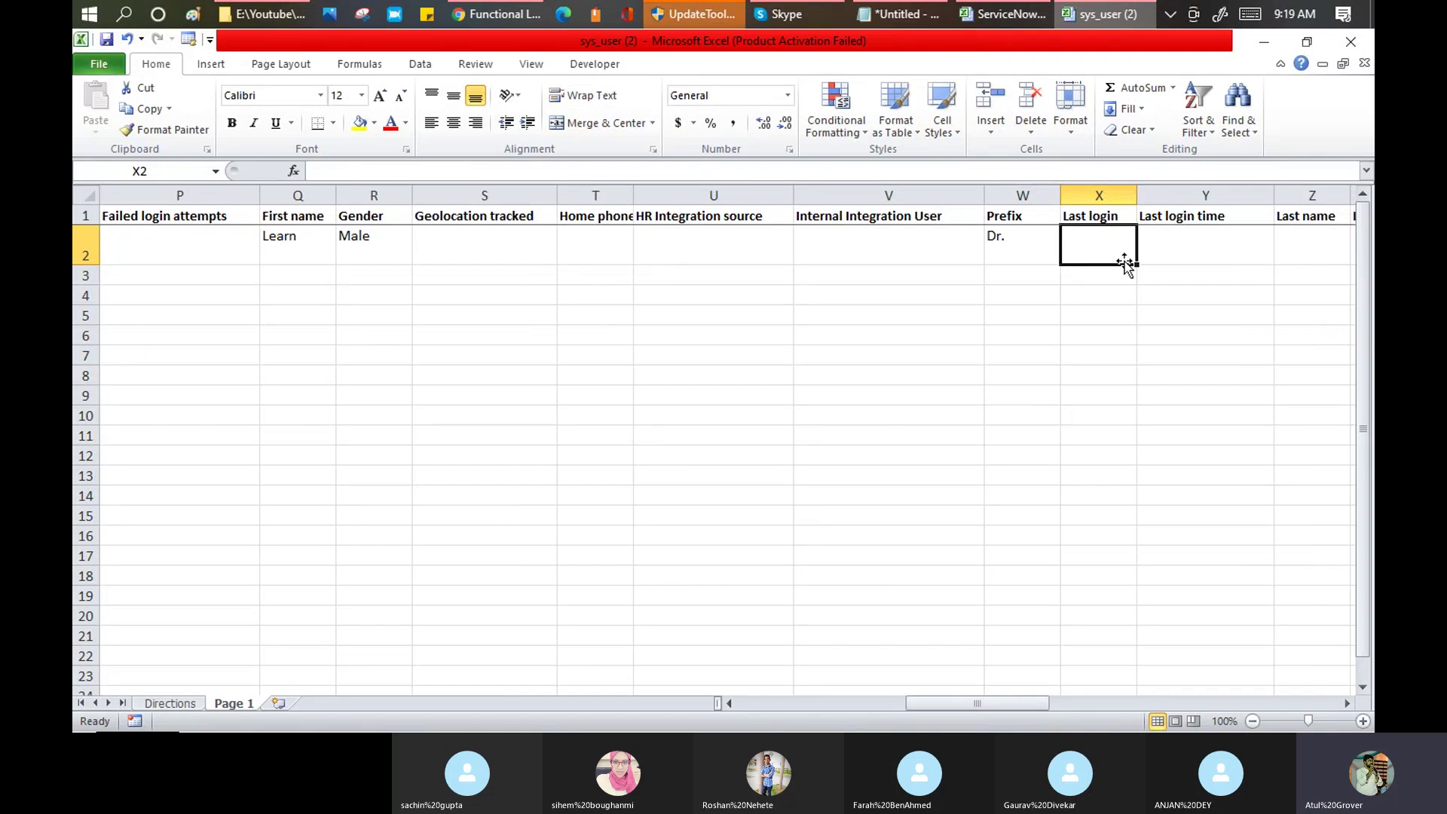
pyautogui.click(1201, 254)
pyautogui.press('Tab')
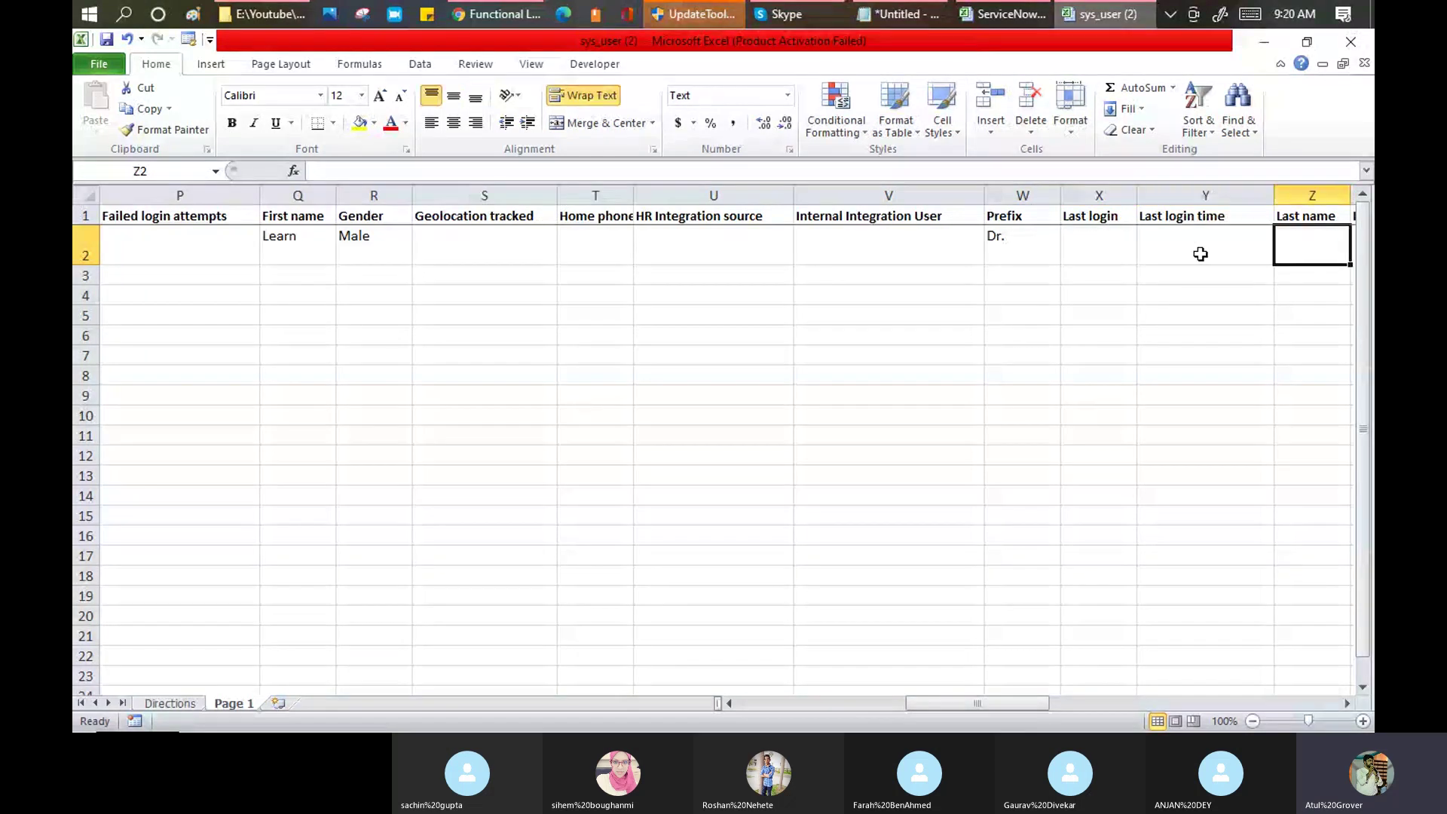
pyautogui.write('Grow')
pyautogui.press('Tab')
pyautogui.press('Tab')
pyautogui.press('Tab')
pyautogui.press('Tab')
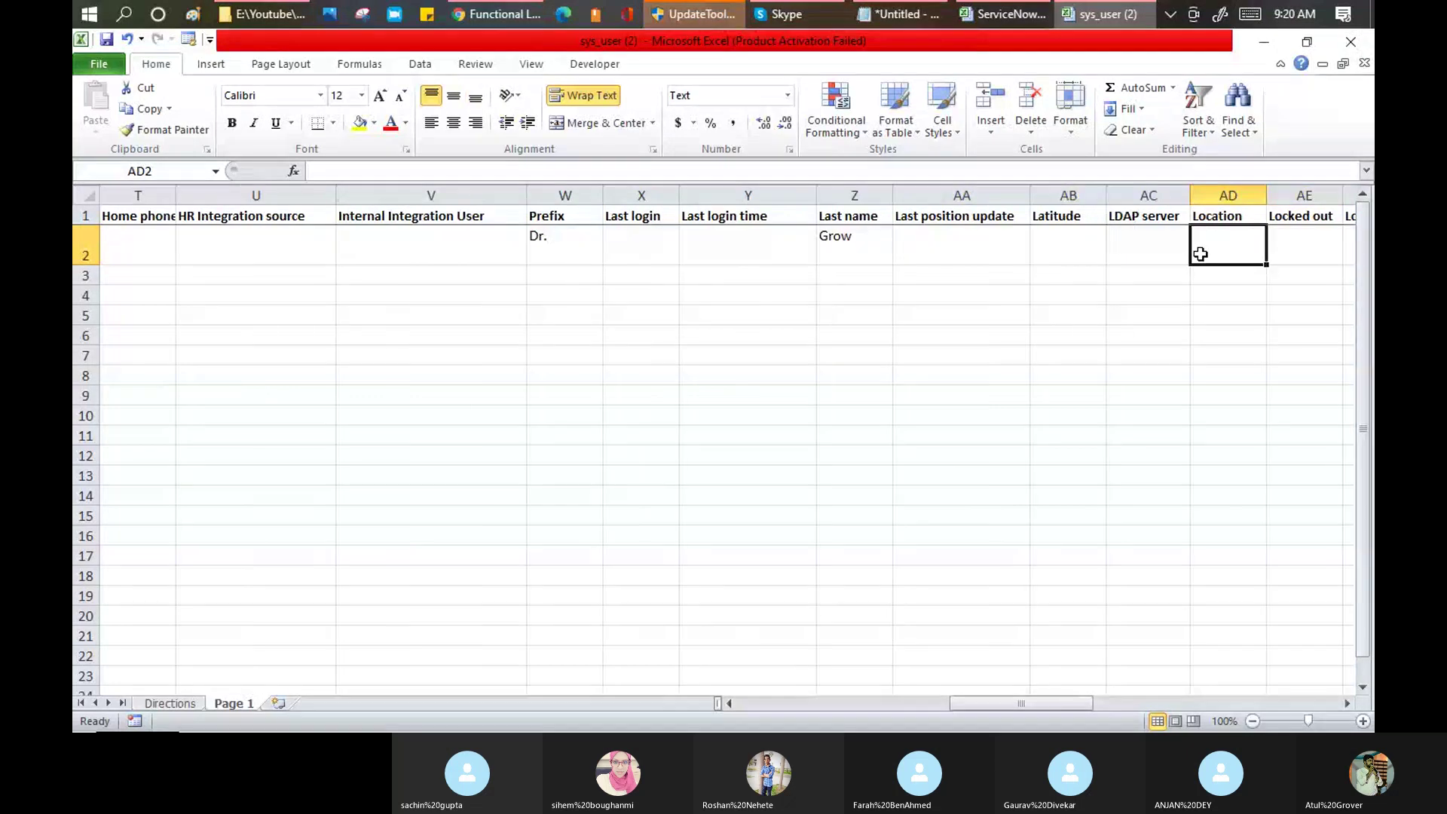
# Step: Enter the user's middle name and set VIP to TRUE
pyautogui.press('Right')
pyautogui.press('Right')
pyautogui.press('Right')
pyautogui.press('Right')
pyautogui.press('Right')
pyautogui.write('an')
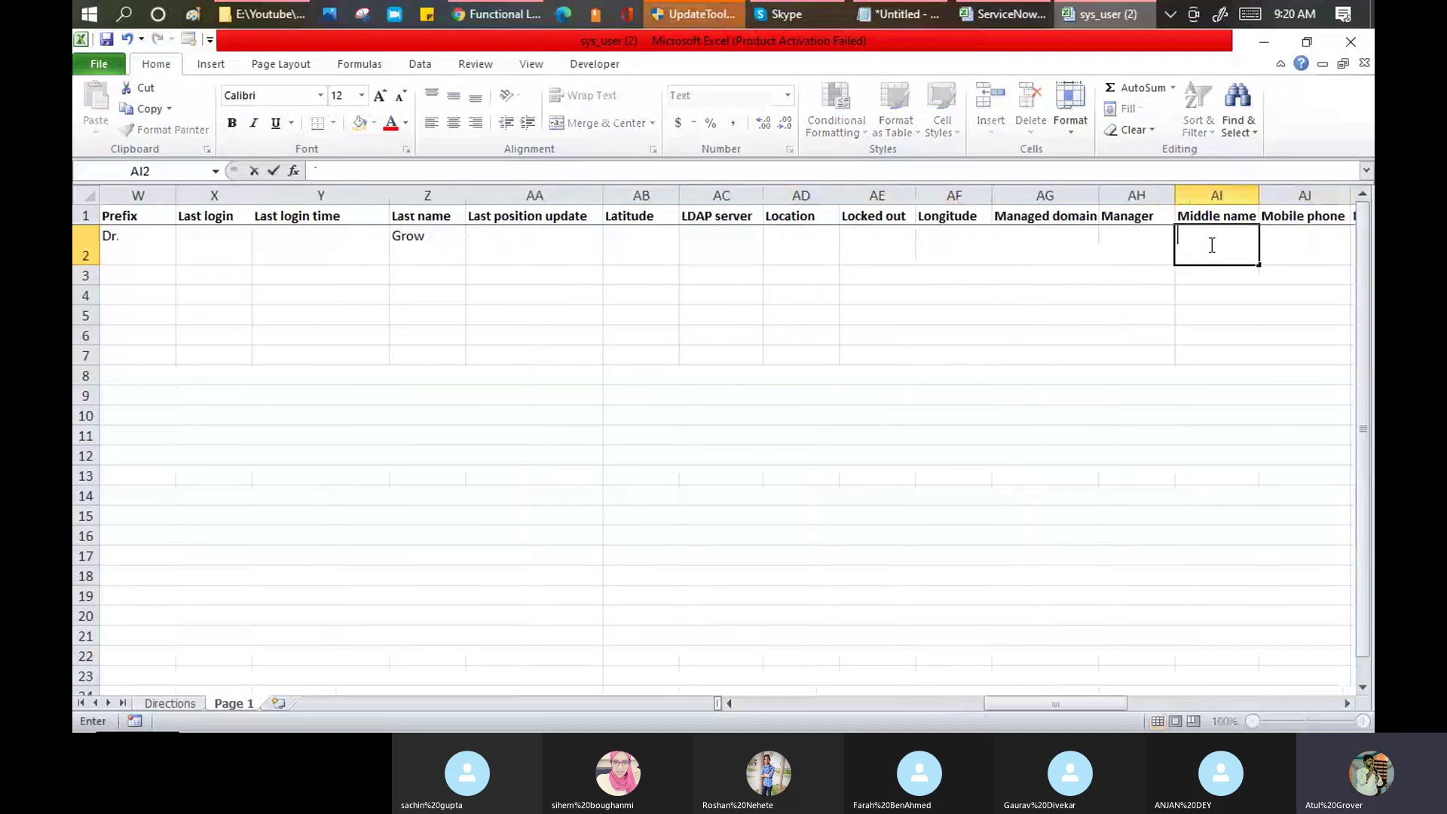
pyautogui.write('d')
pyautogui.press('Right')
pyautogui.press('Right')
pyautogui.press('Right')
pyautogui.press('Right')
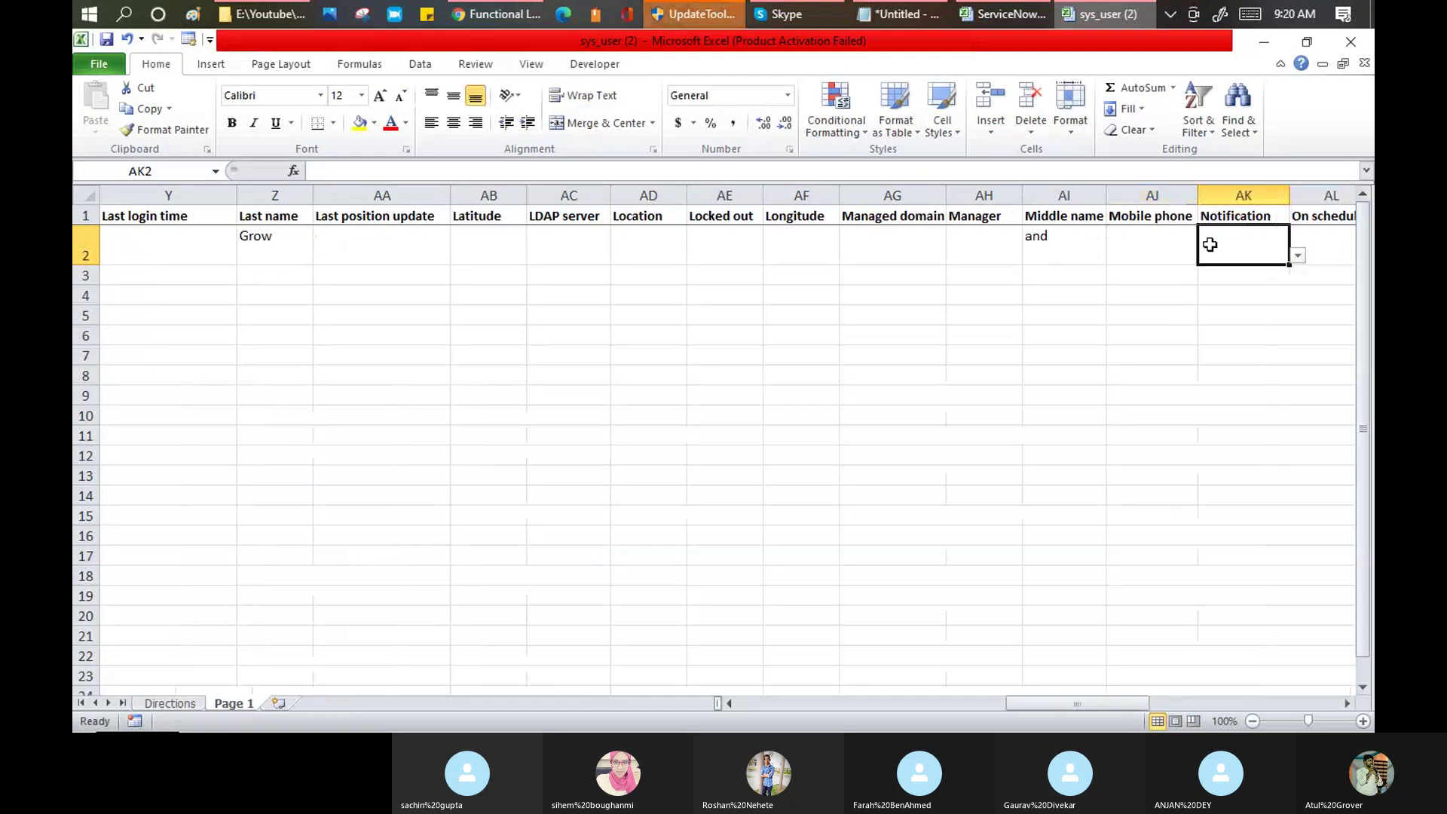
pyautogui.press('Right')
pyautogui.press('Right')
pyautogui.press('Right')
pyautogui.press('Right')
pyautogui.press('Right')
pyautogui.press('Right')
pyautogui.press('Right')
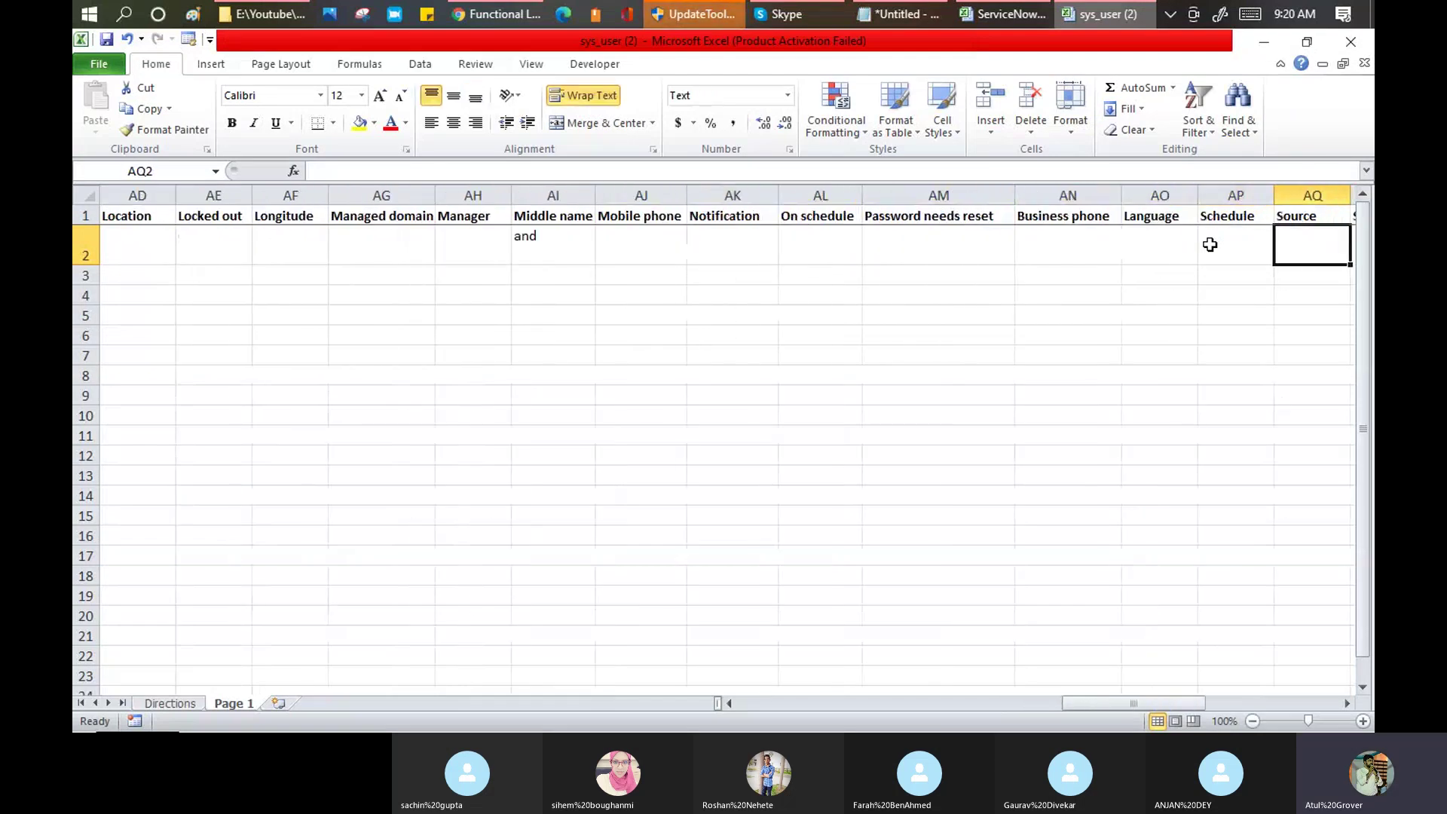
pyautogui.press('Right')
pyautogui.press('Right')
pyautogui.press('Right')
pyautogui.press('Right')
pyautogui.press('Right')
pyautogui.press('Right')
pyautogui.press('Right')
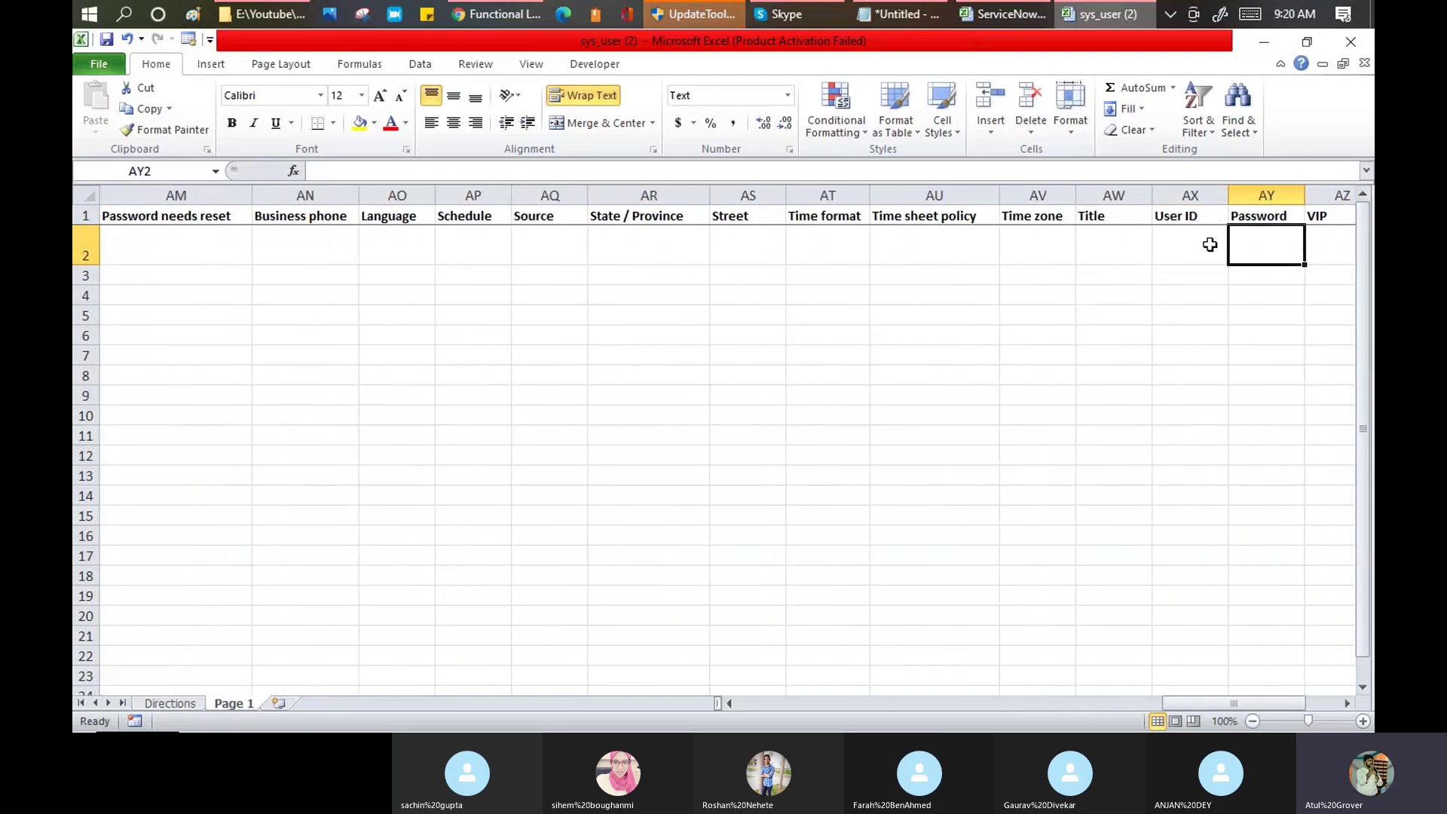
pyautogui.click(1113, 254)
pyautogui.click(1130, 256)
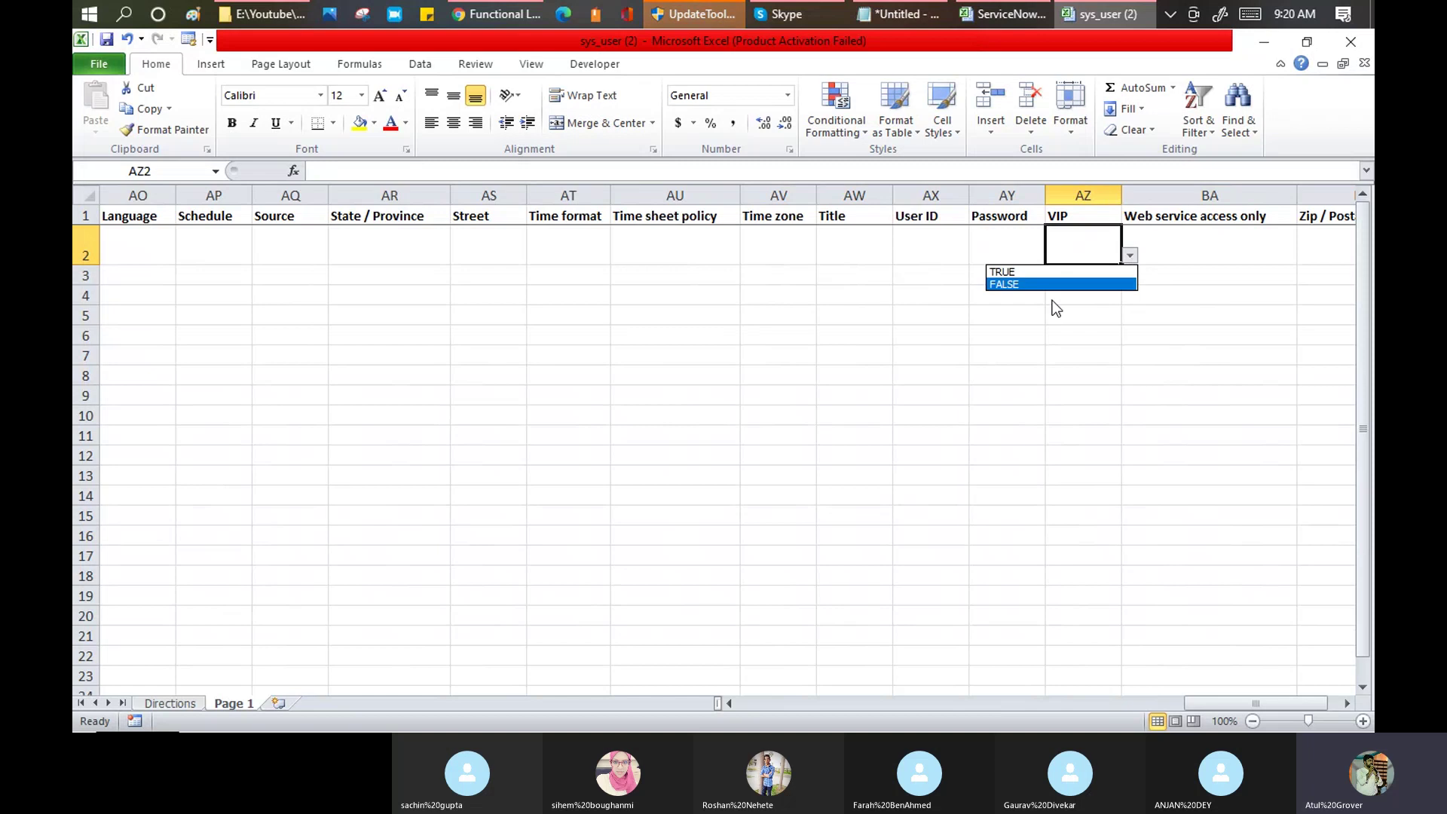
pyautogui.click(1047, 272)
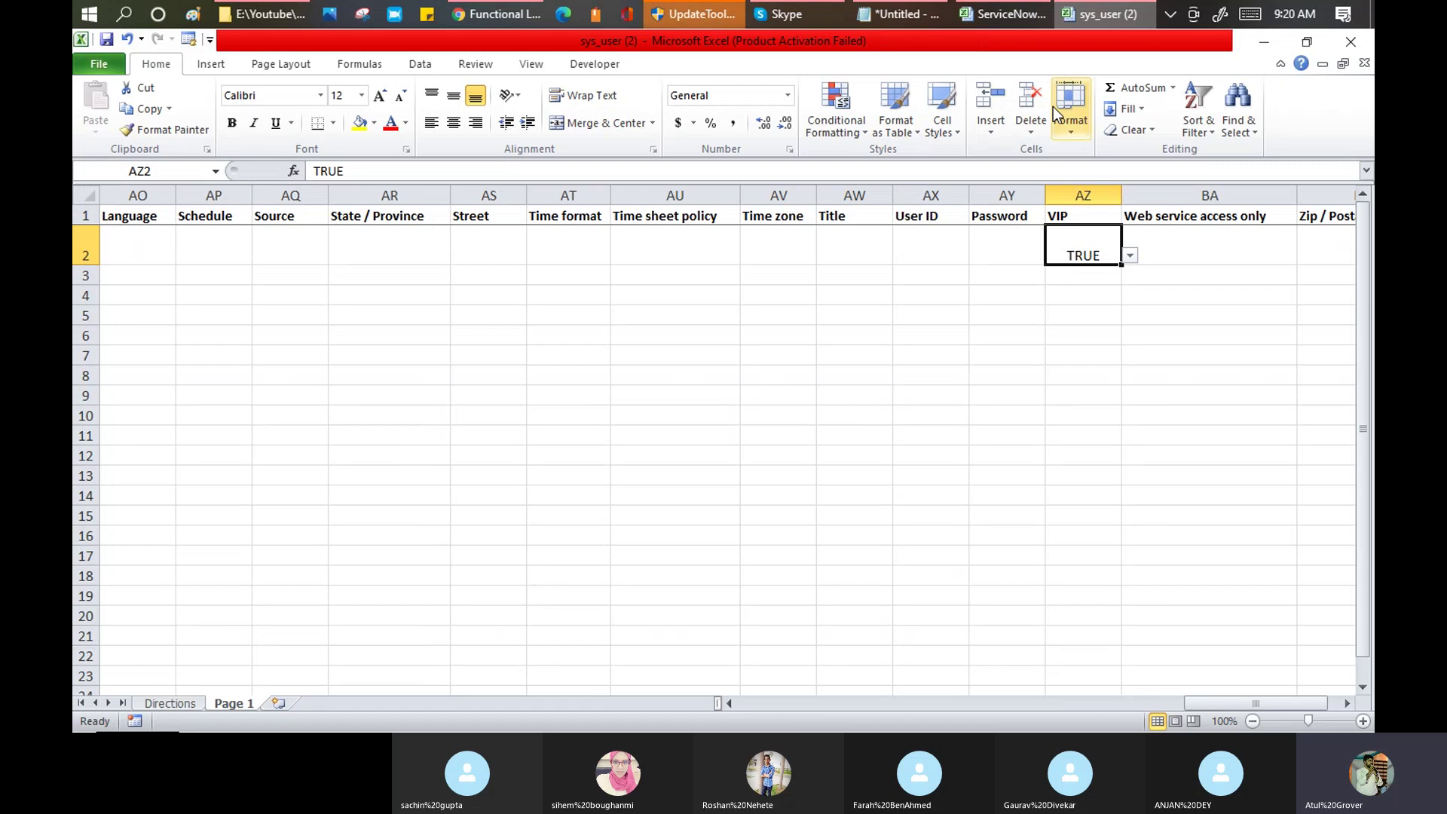
# Step: Choose the filled sys_user (2) workbook and upload it into the User table
pyautogui.click(503, 15)
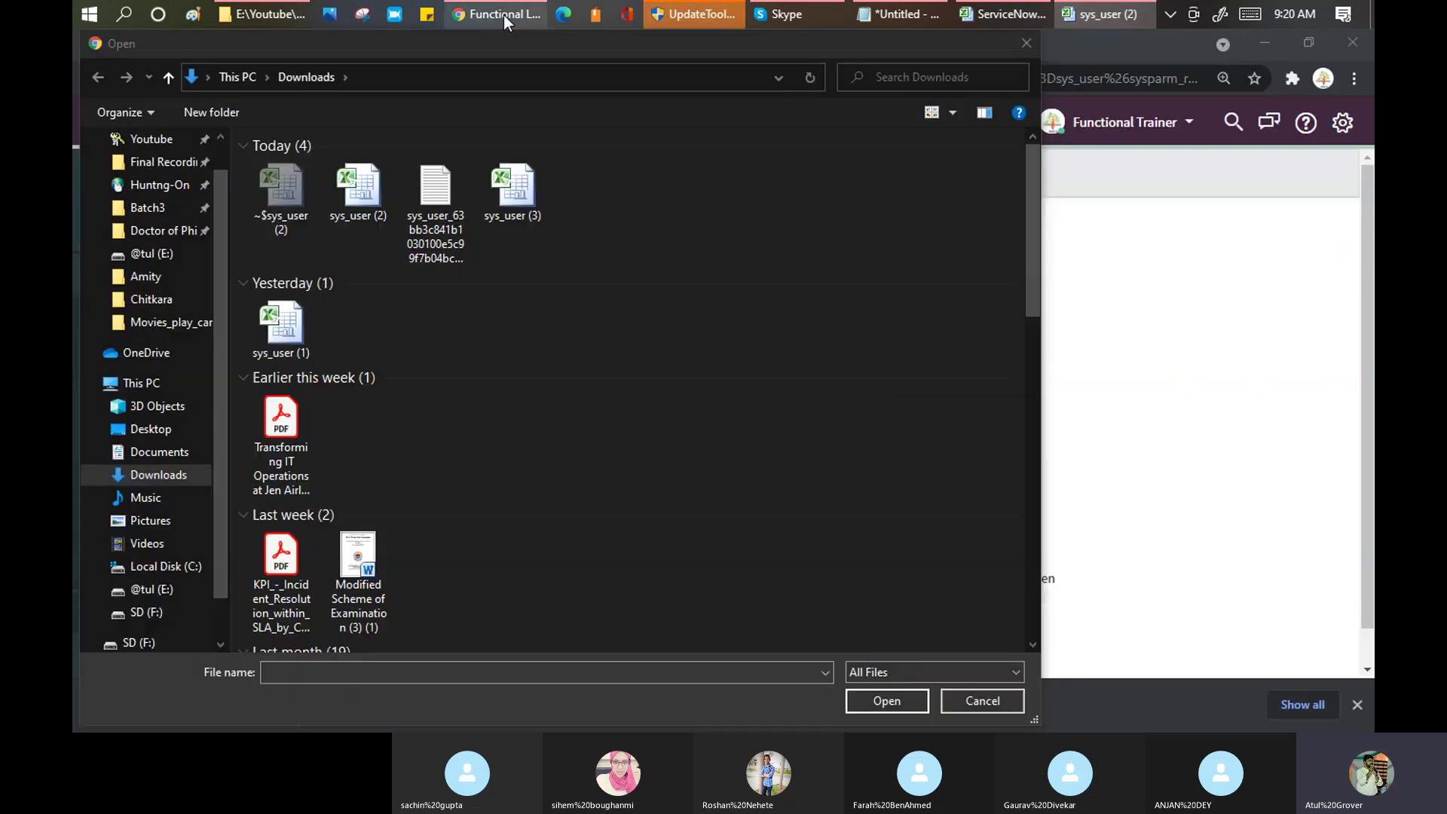
pyautogui.click(364, 206)
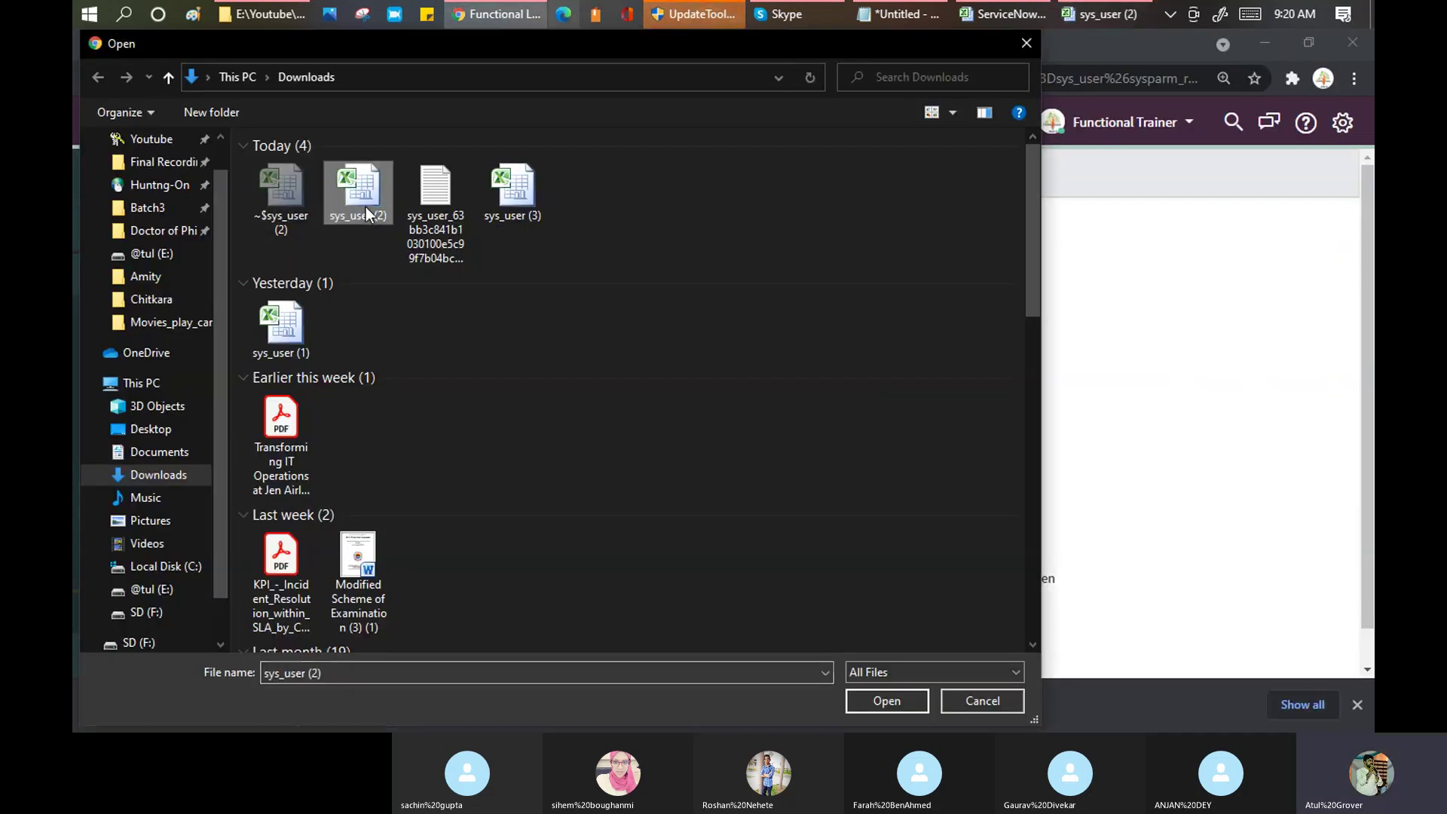
pyautogui.click(859, 700)
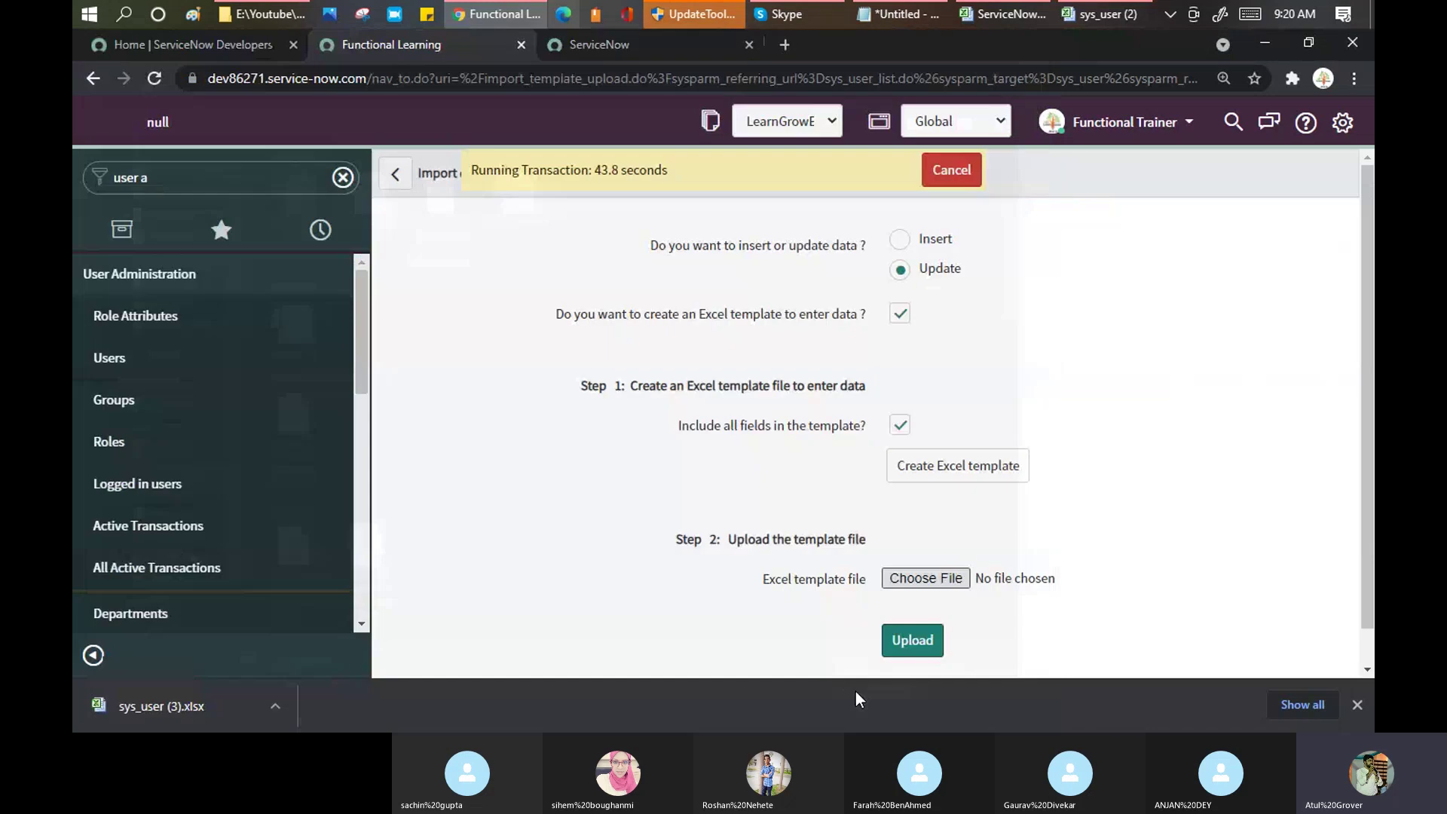
pyautogui.click(923, 648)
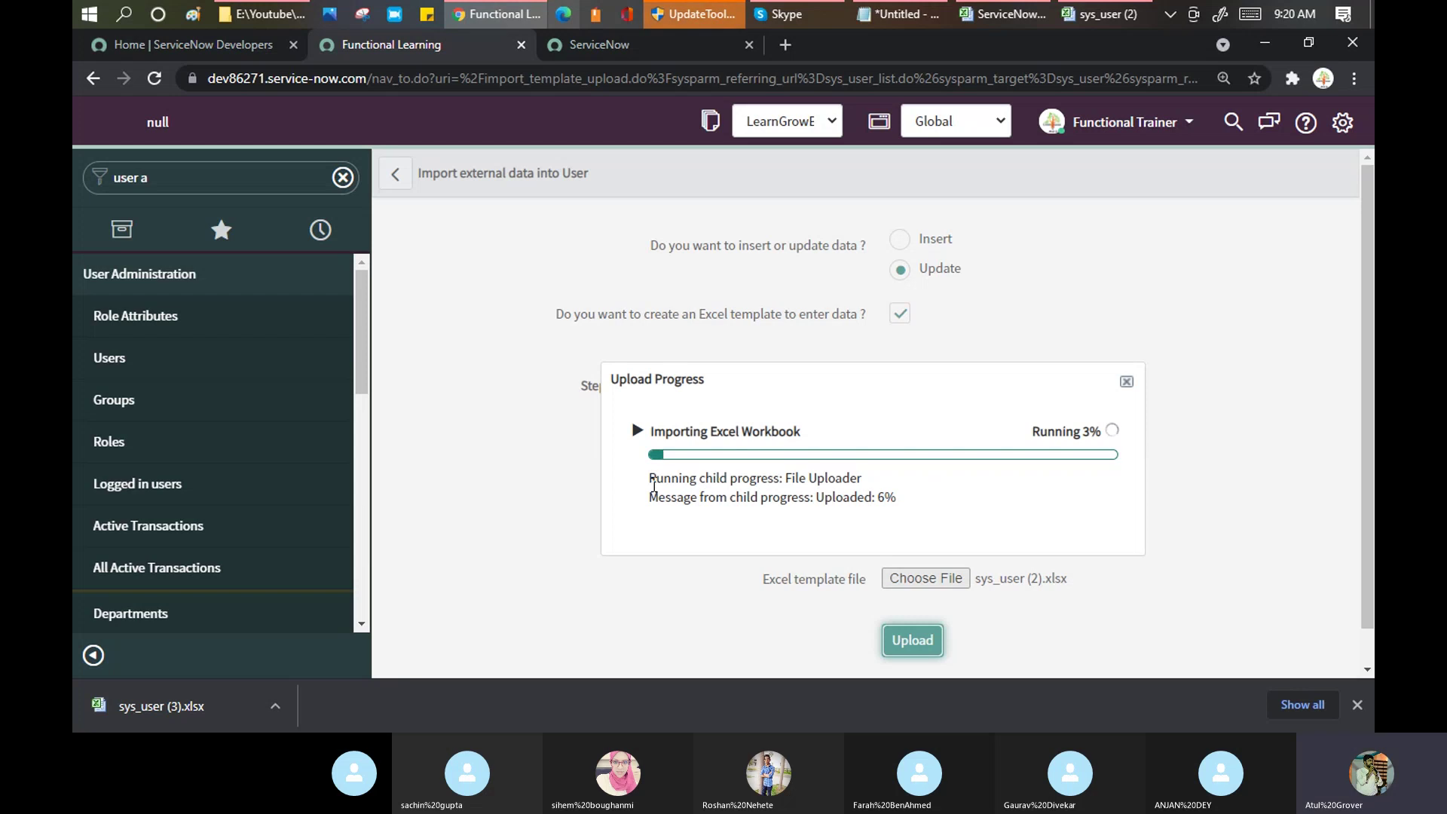
pyautogui.moveTo(651, 485); pyautogui.dragTo(903, 500)
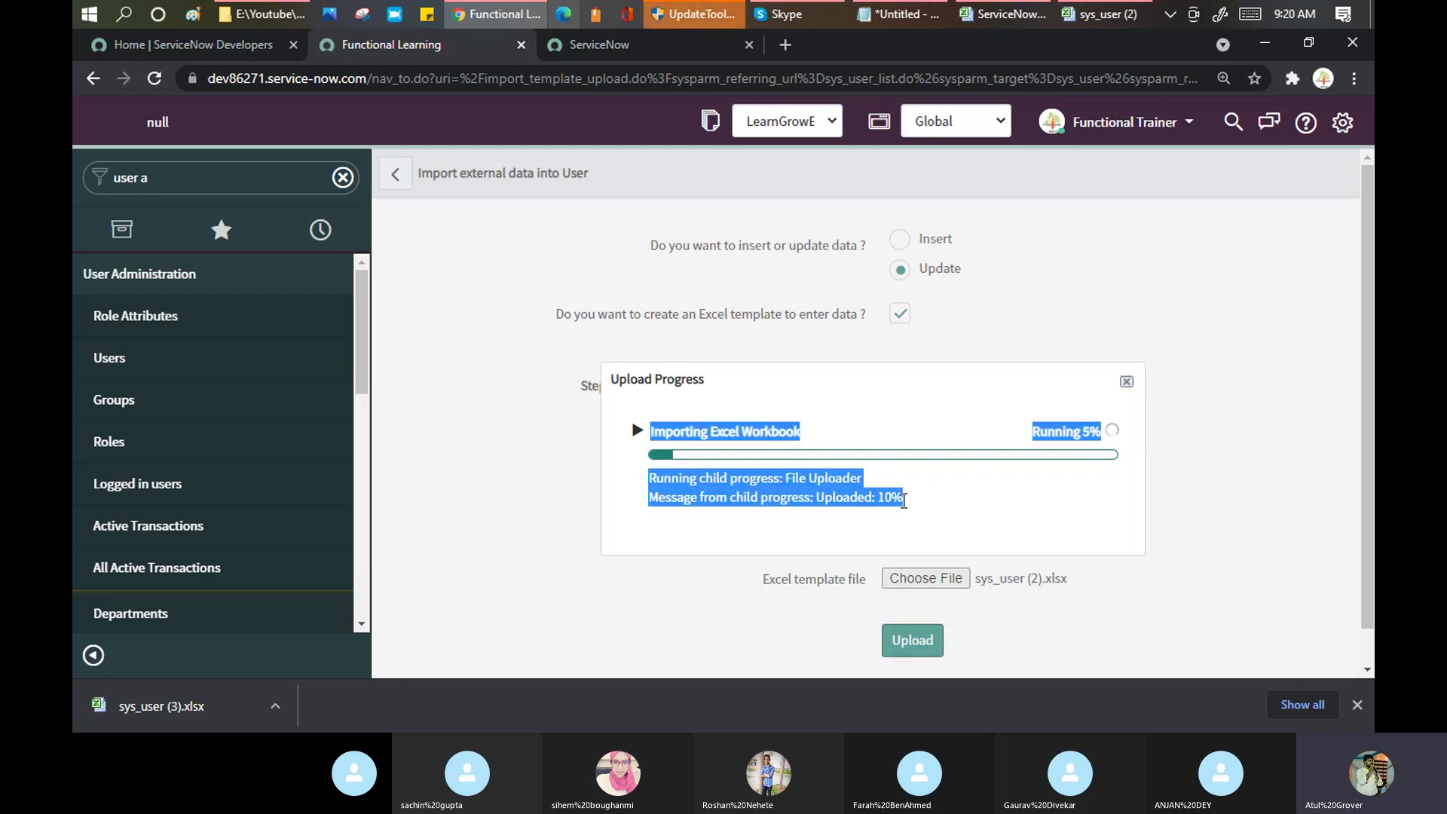